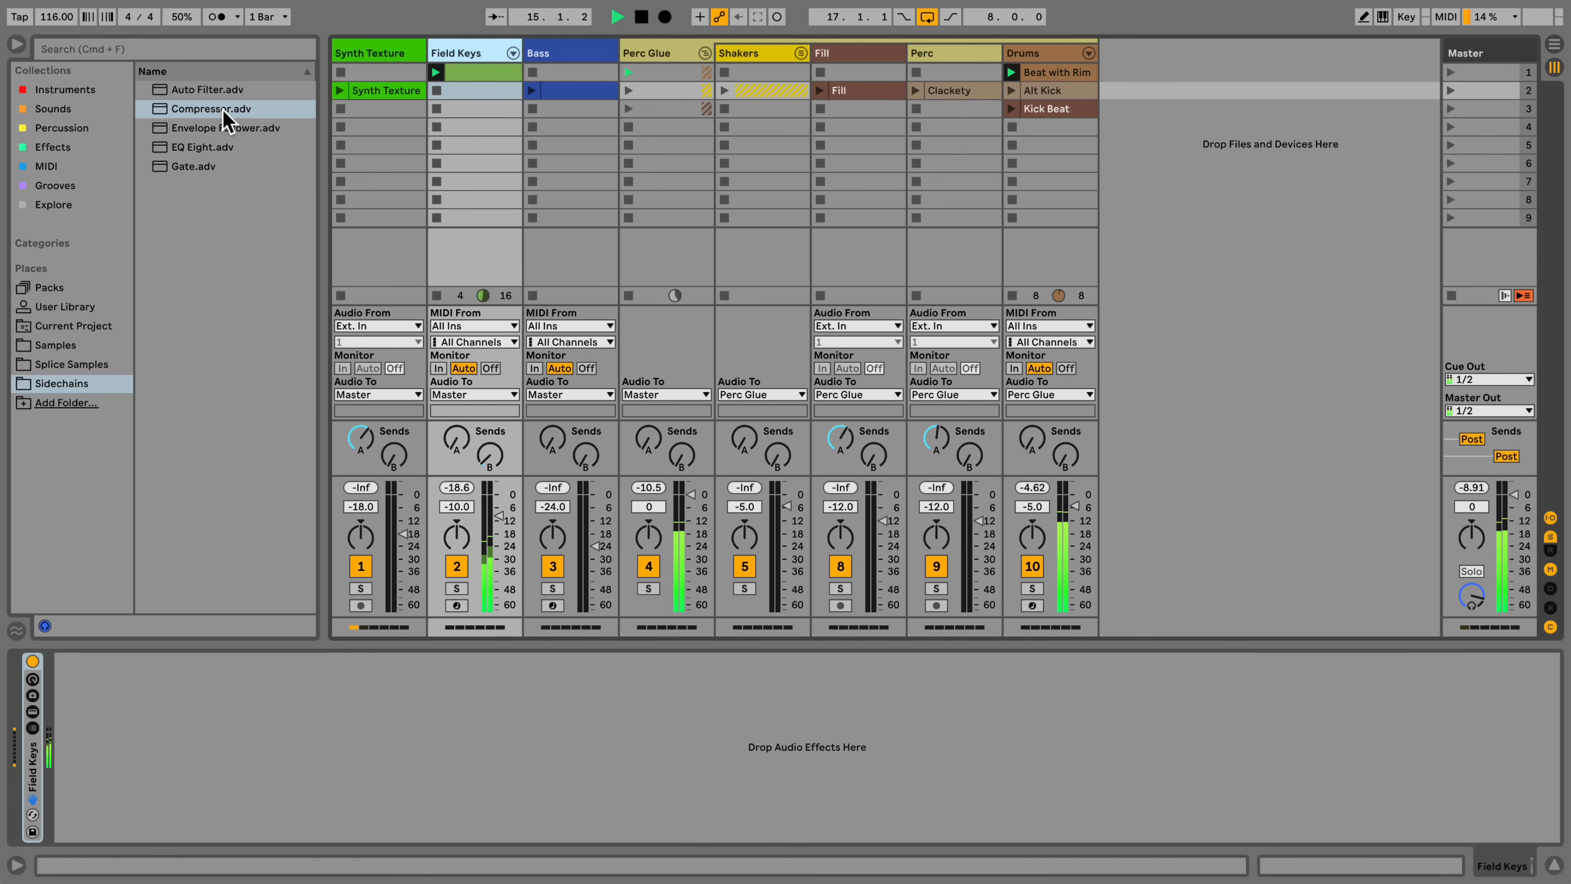
Add a Compressor to the Field Keys track and enable its sidechain with Drums as the audio source.
left_click_drag(224, 109, 457, 125)
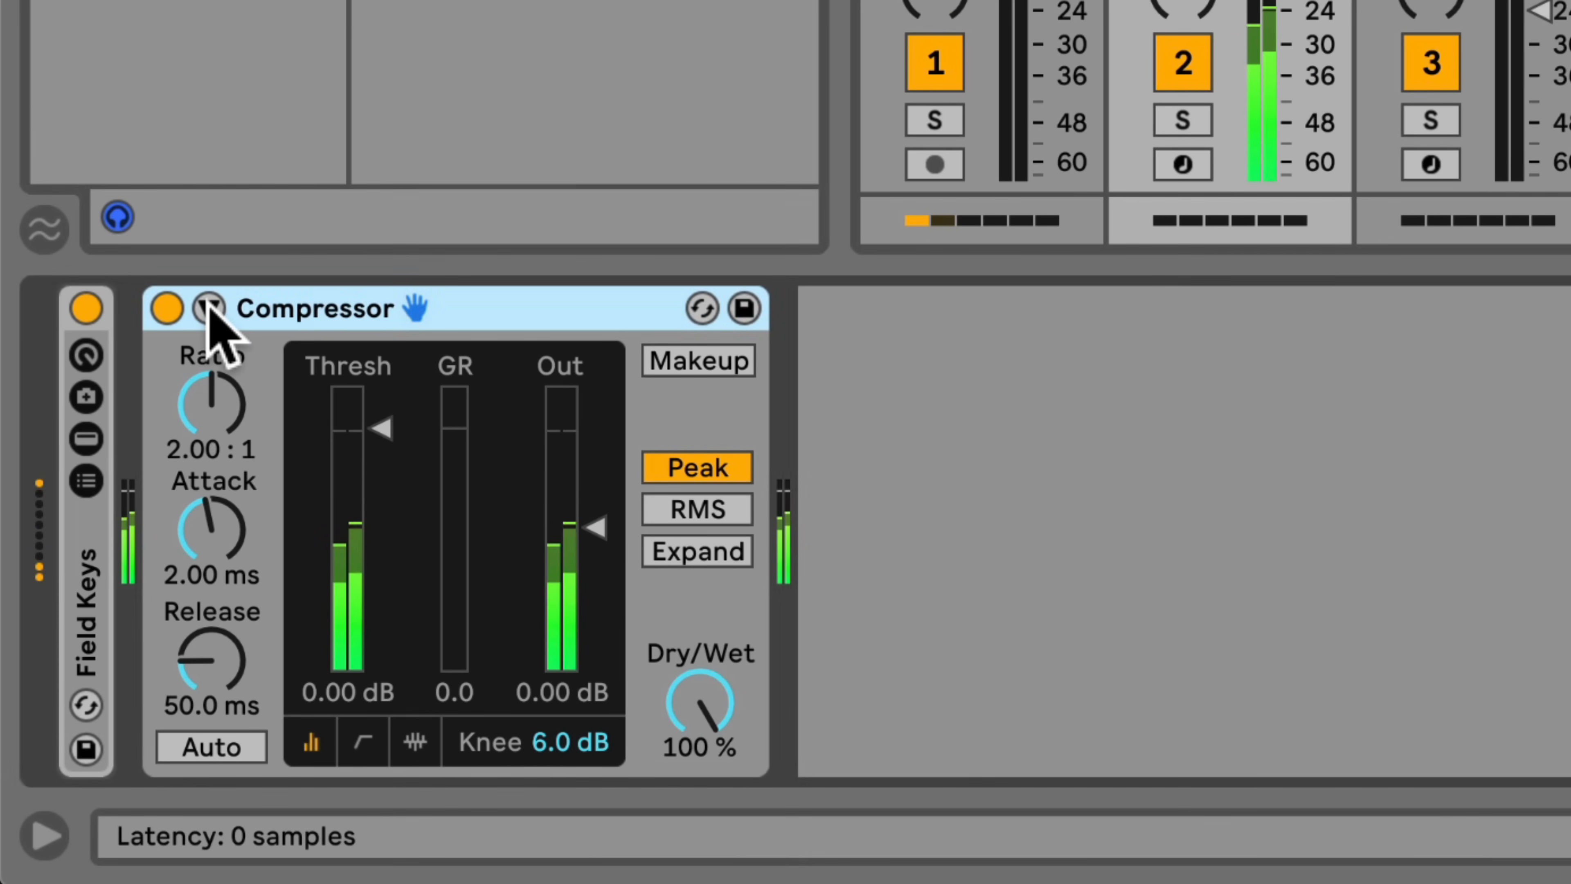
left_click(210, 308)
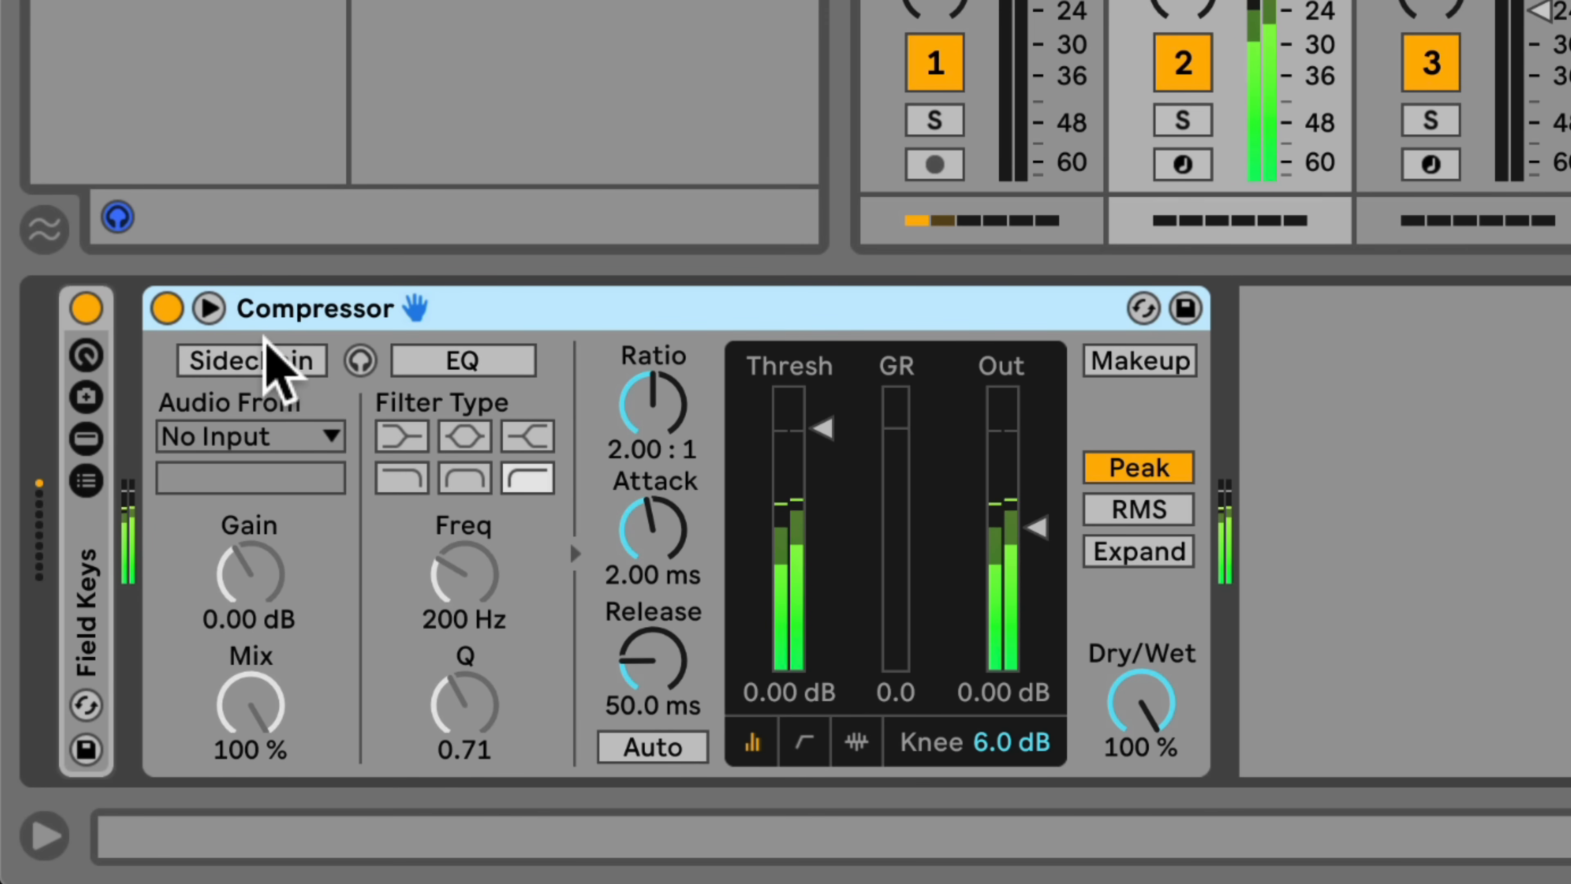
left_click(273, 352)
left_click(301, 435)
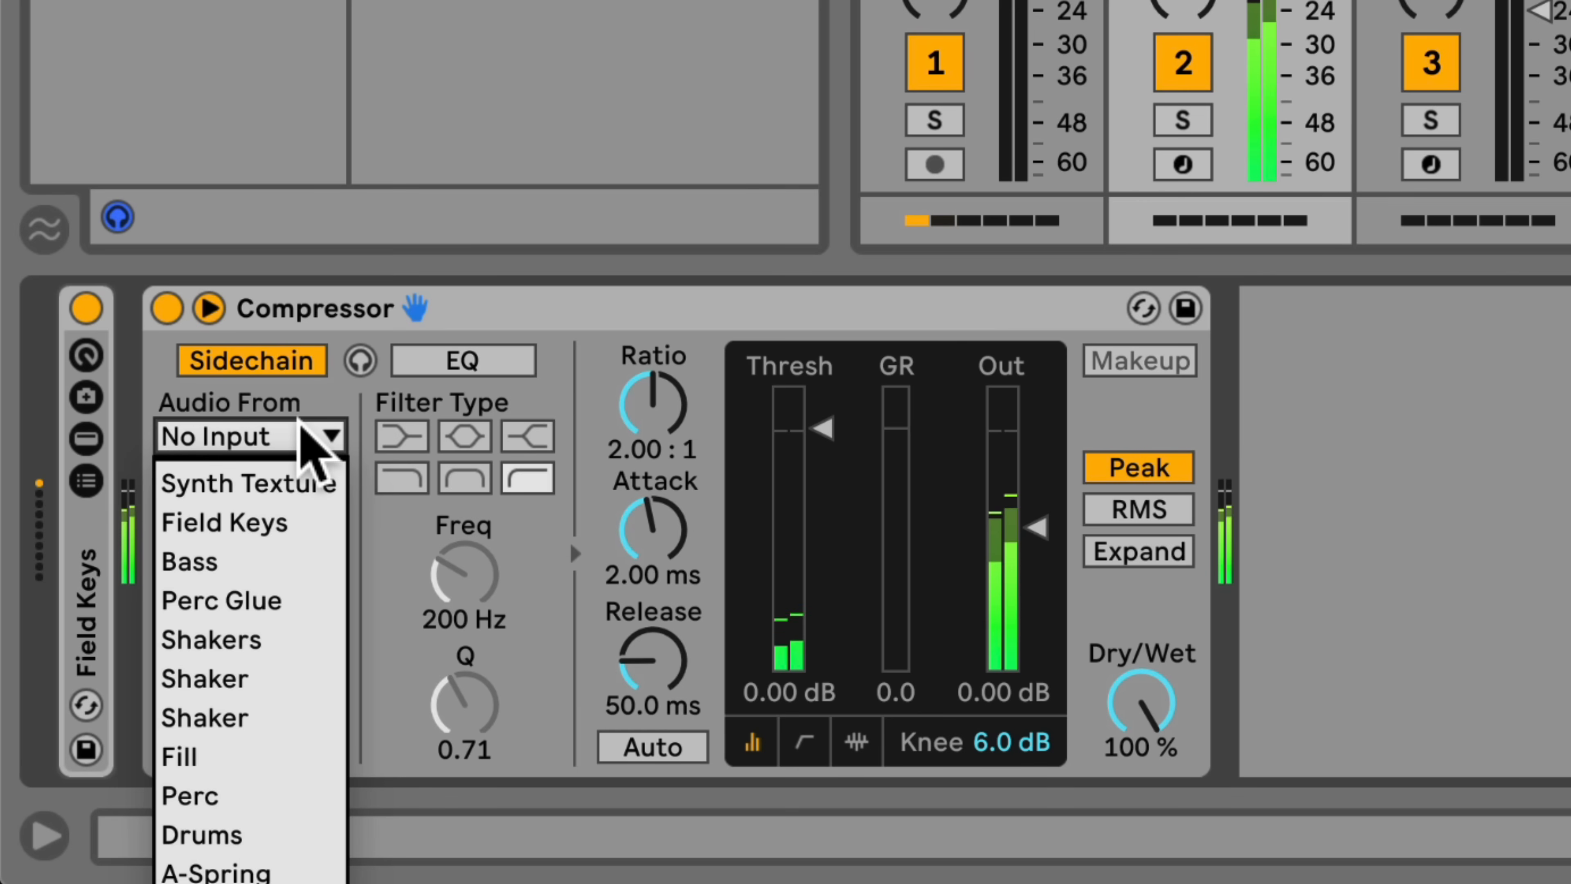
left_click(278, 830)
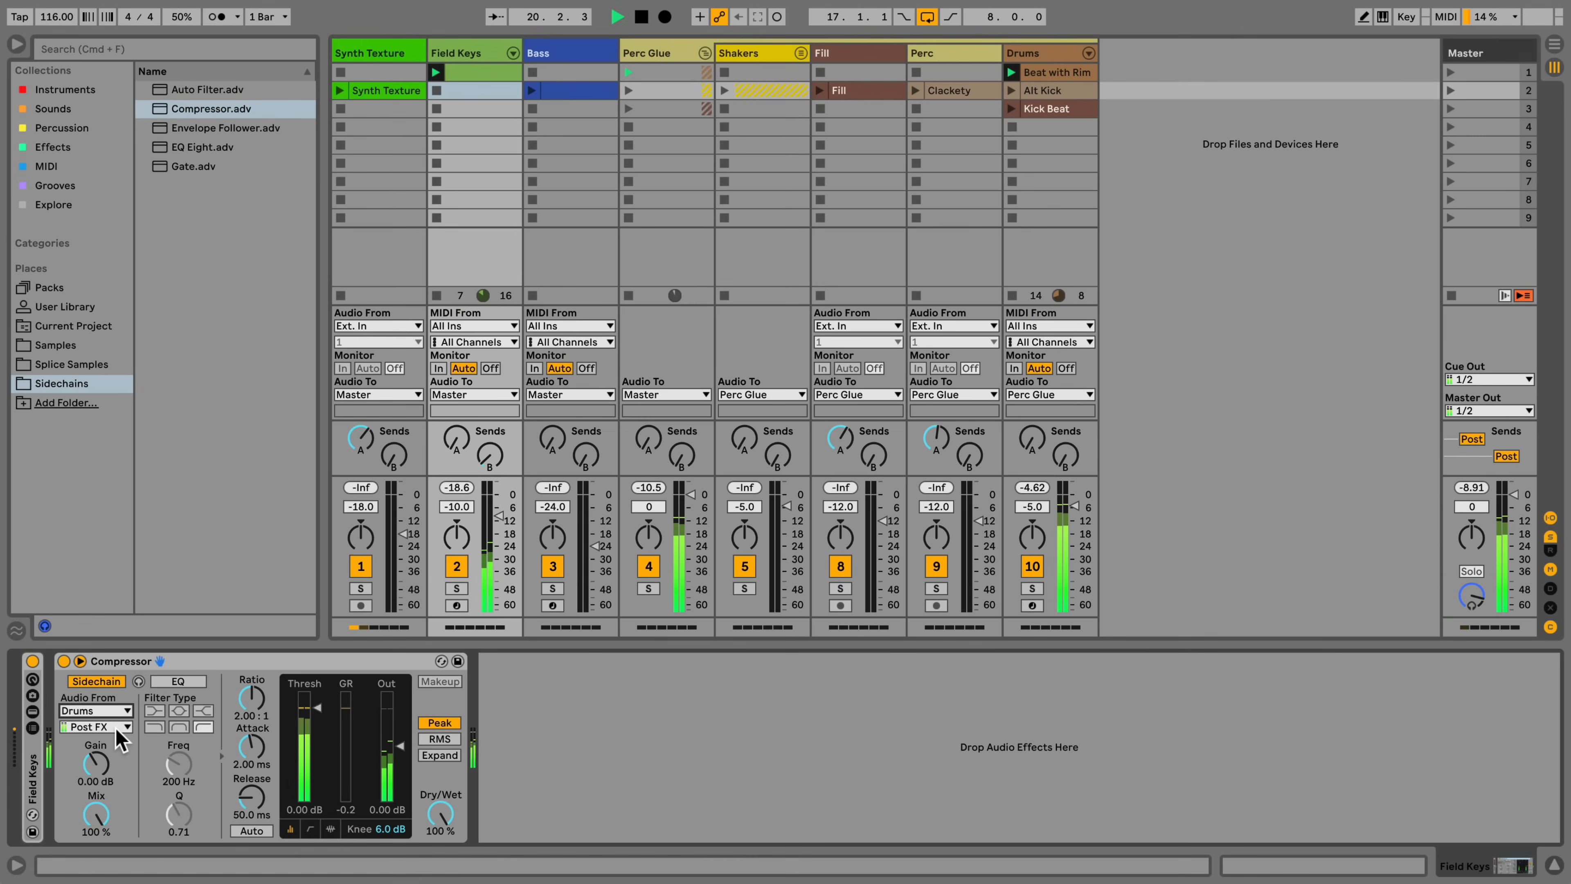
Set the Compressor's sidechain tap point to Post Mixer and mute the Drums track.
left_click(117, 729)
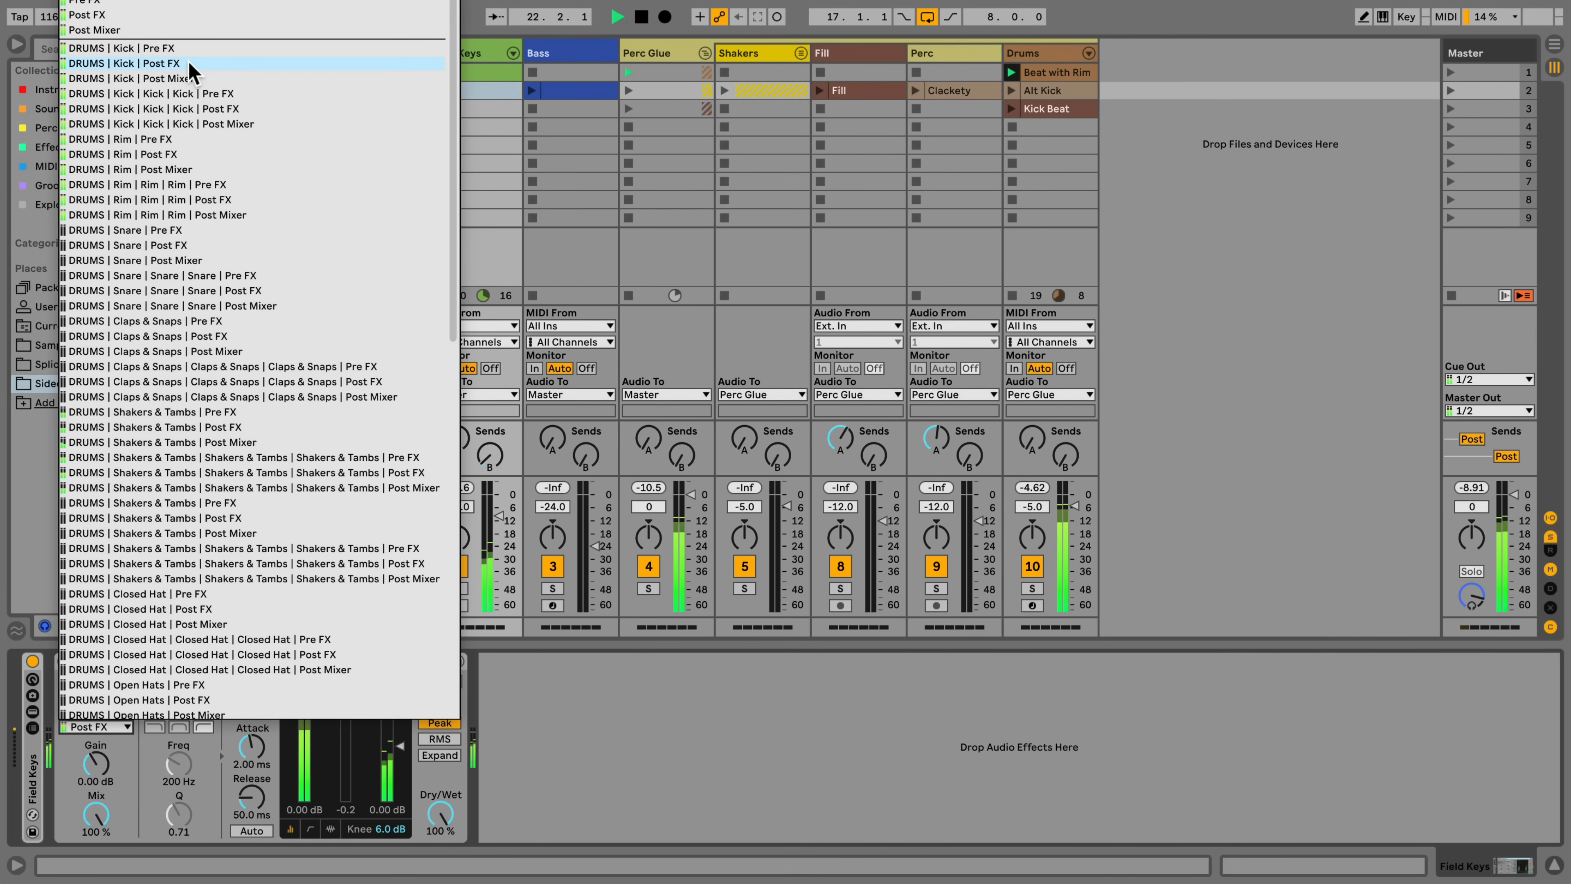
left_click(202, 32)
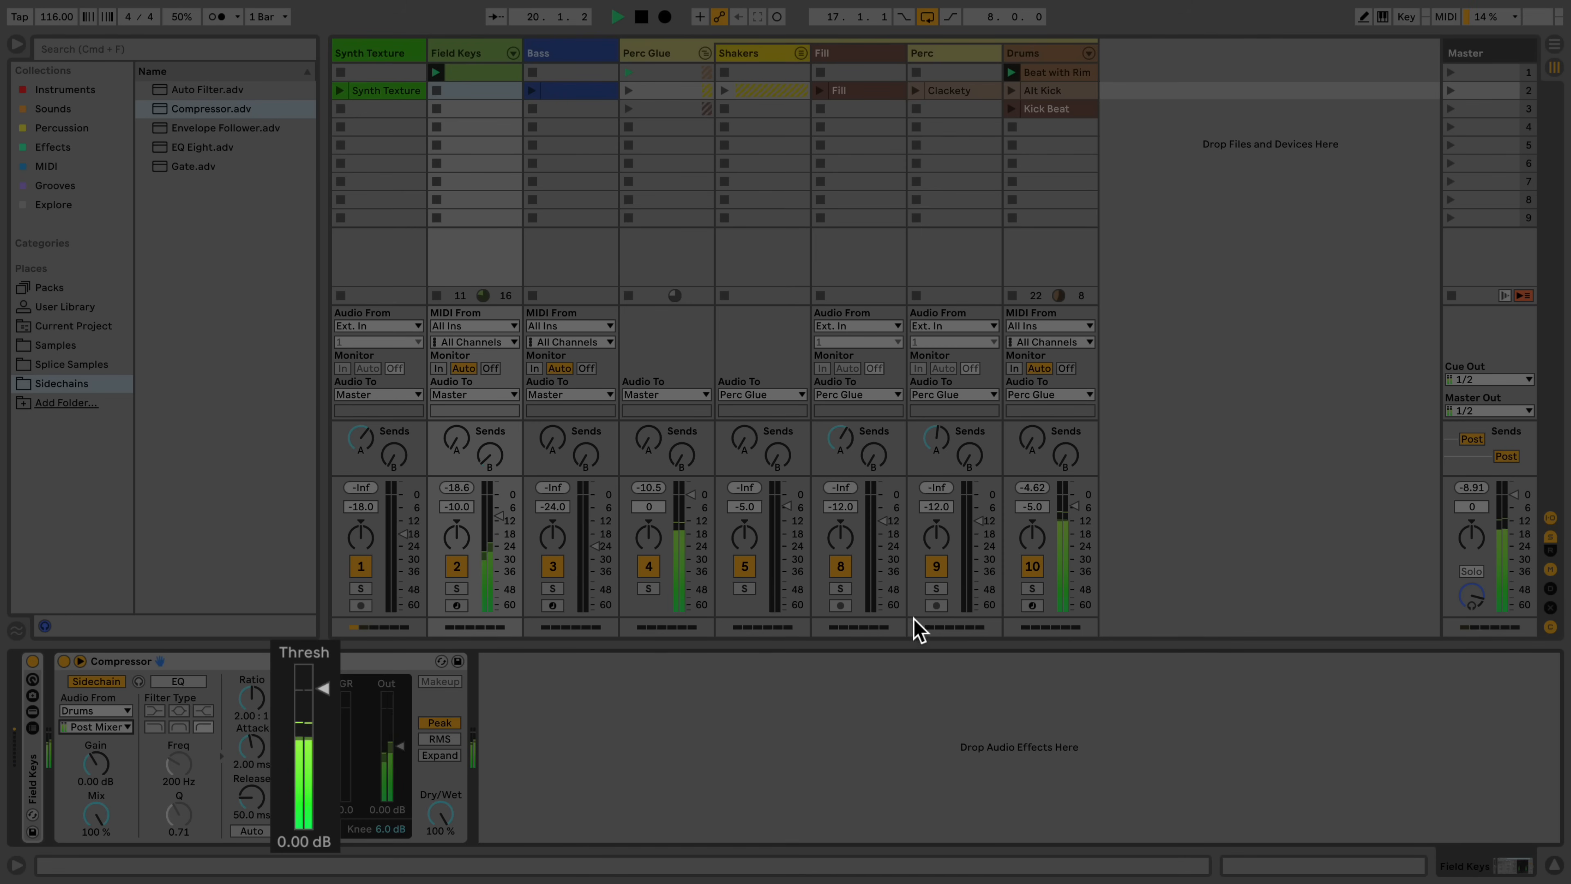
left_click(1026, 566)
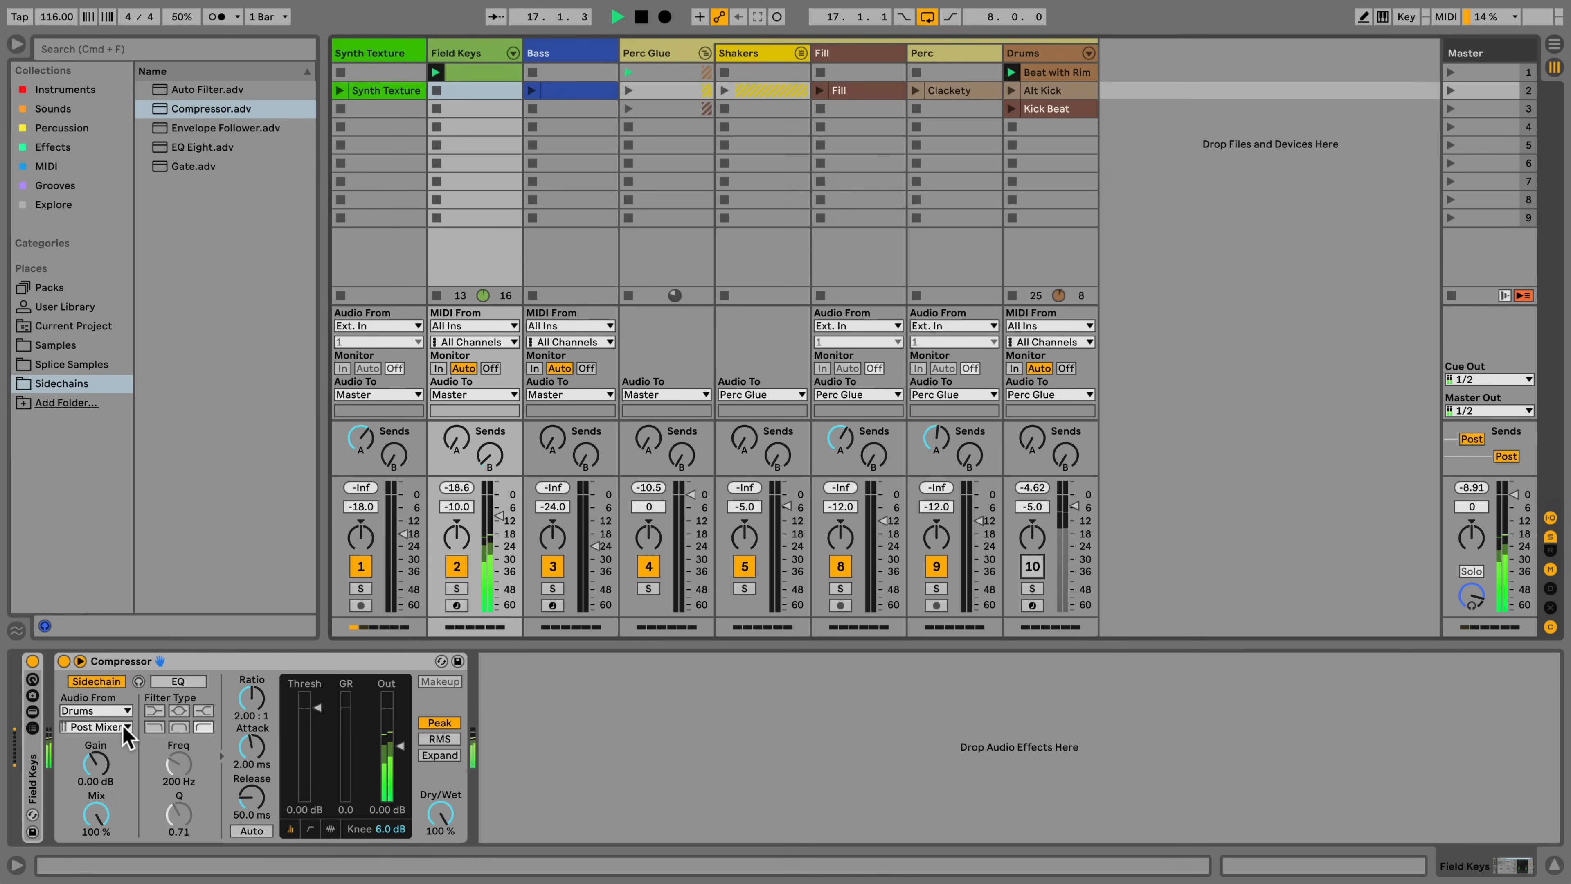
Switch the Compressor's sidechain tap point to Post FX and unmute the Drums track.
left_click(124, 727)
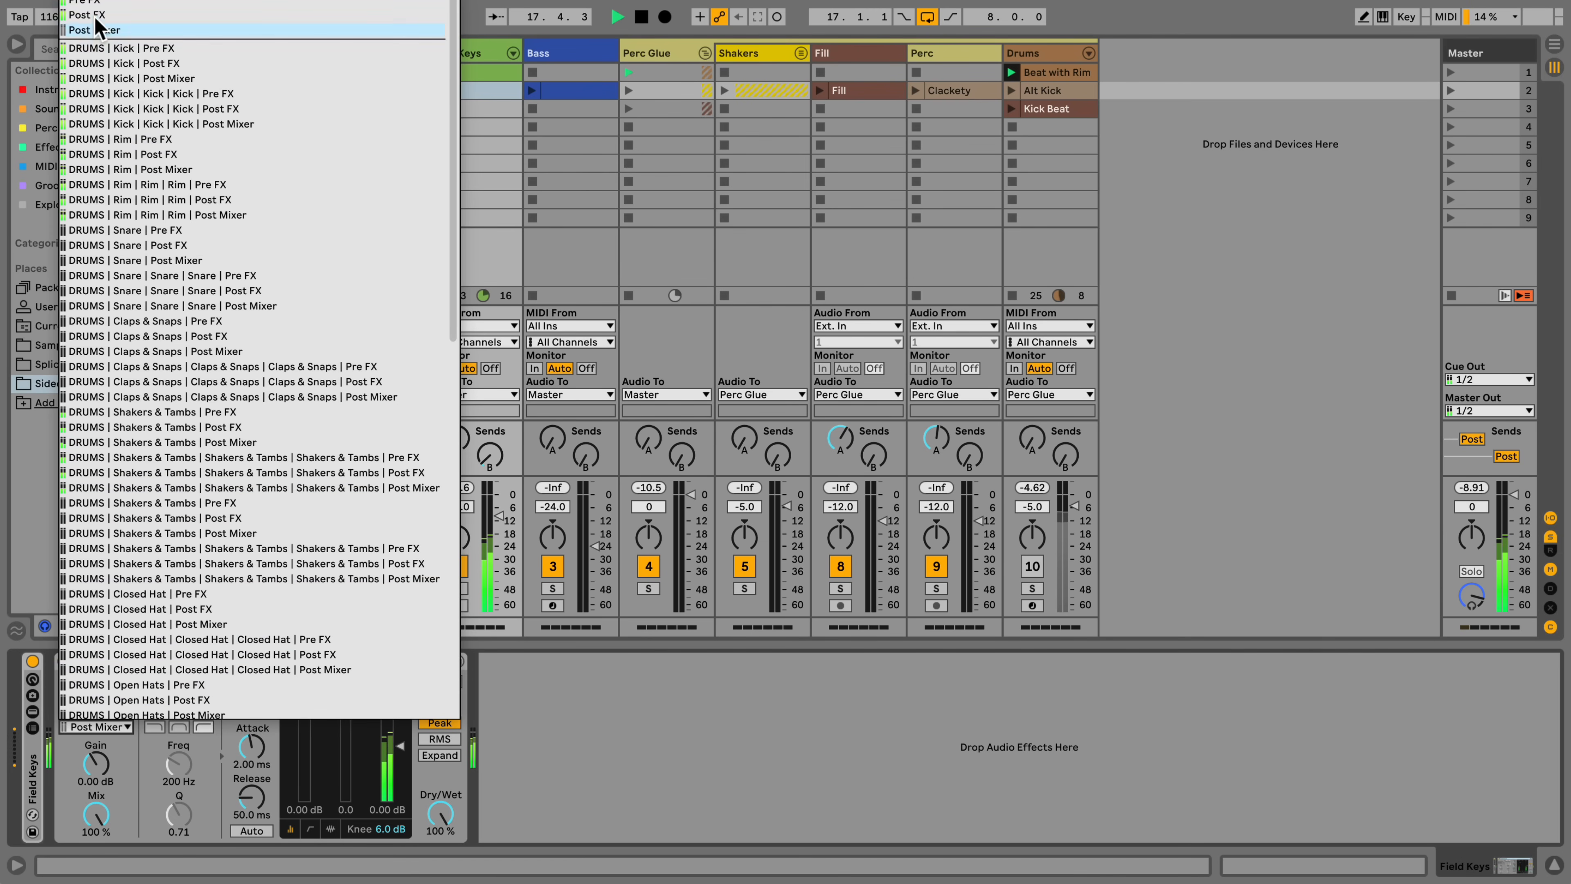
left_click(105, 14)
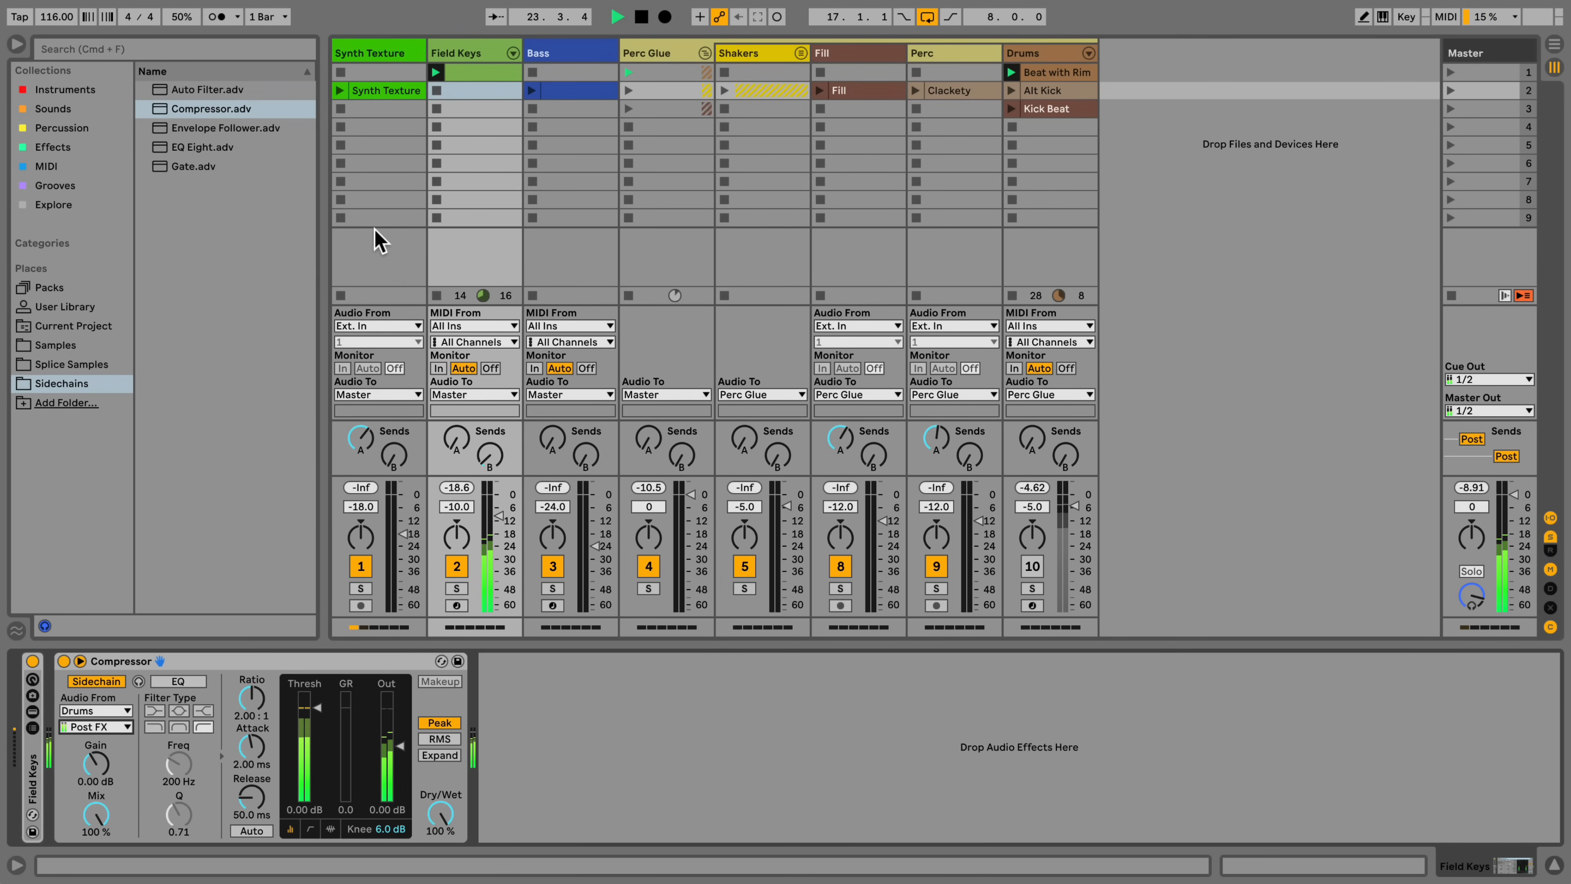
left_click(1032, 566)
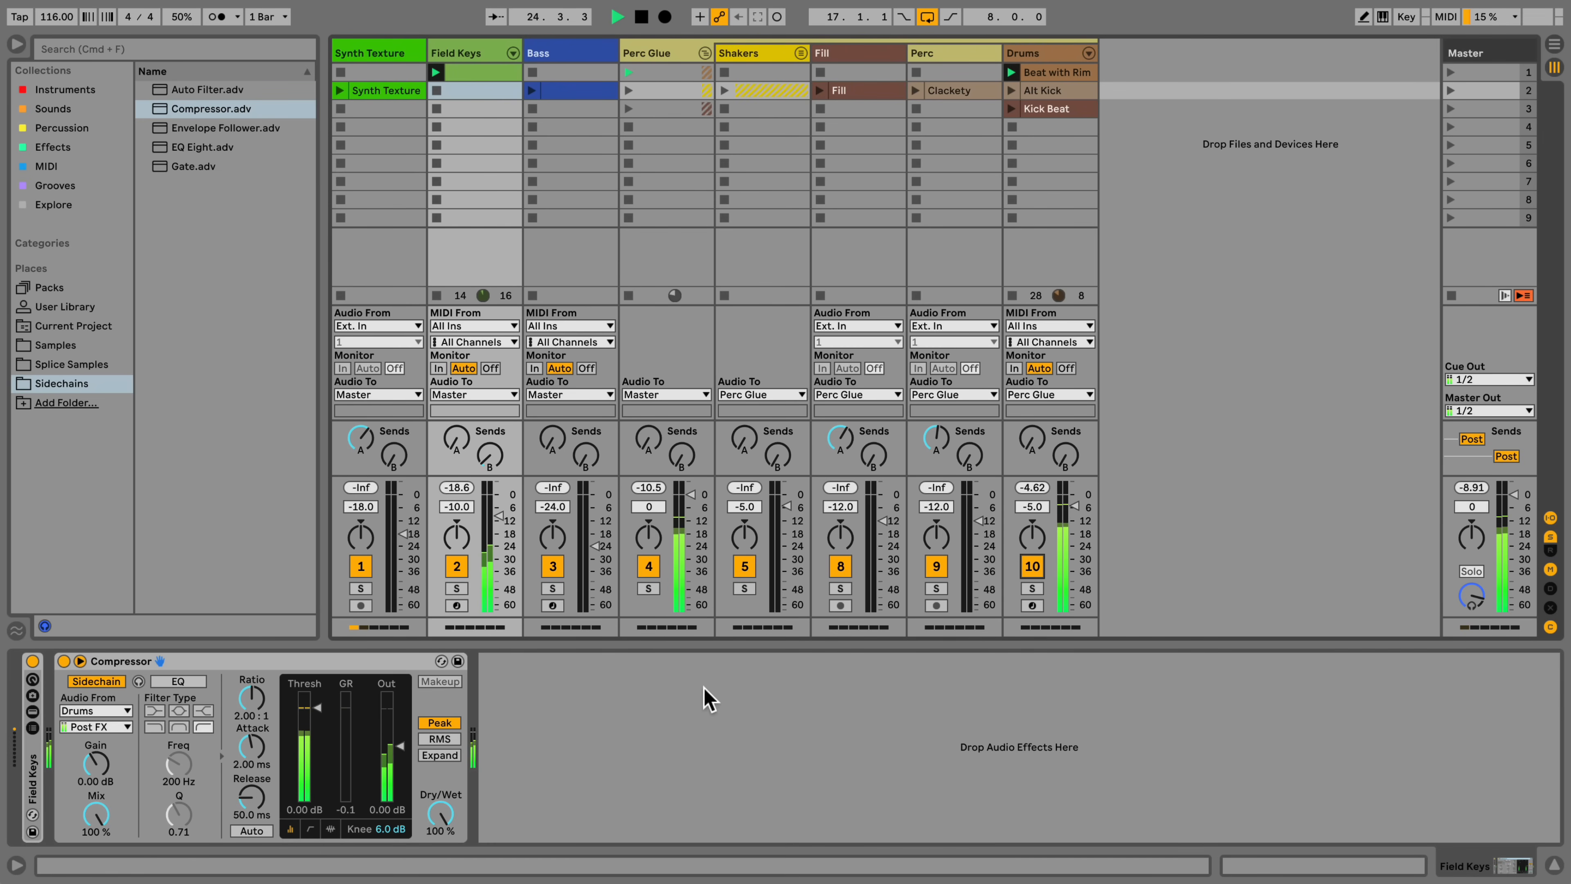
Feed the Compressor's sidechain from DRUMS | Kick | Post FX, with the threshold at -24.0 dB and the release at 49.2 ms.
left_click(124, 727)
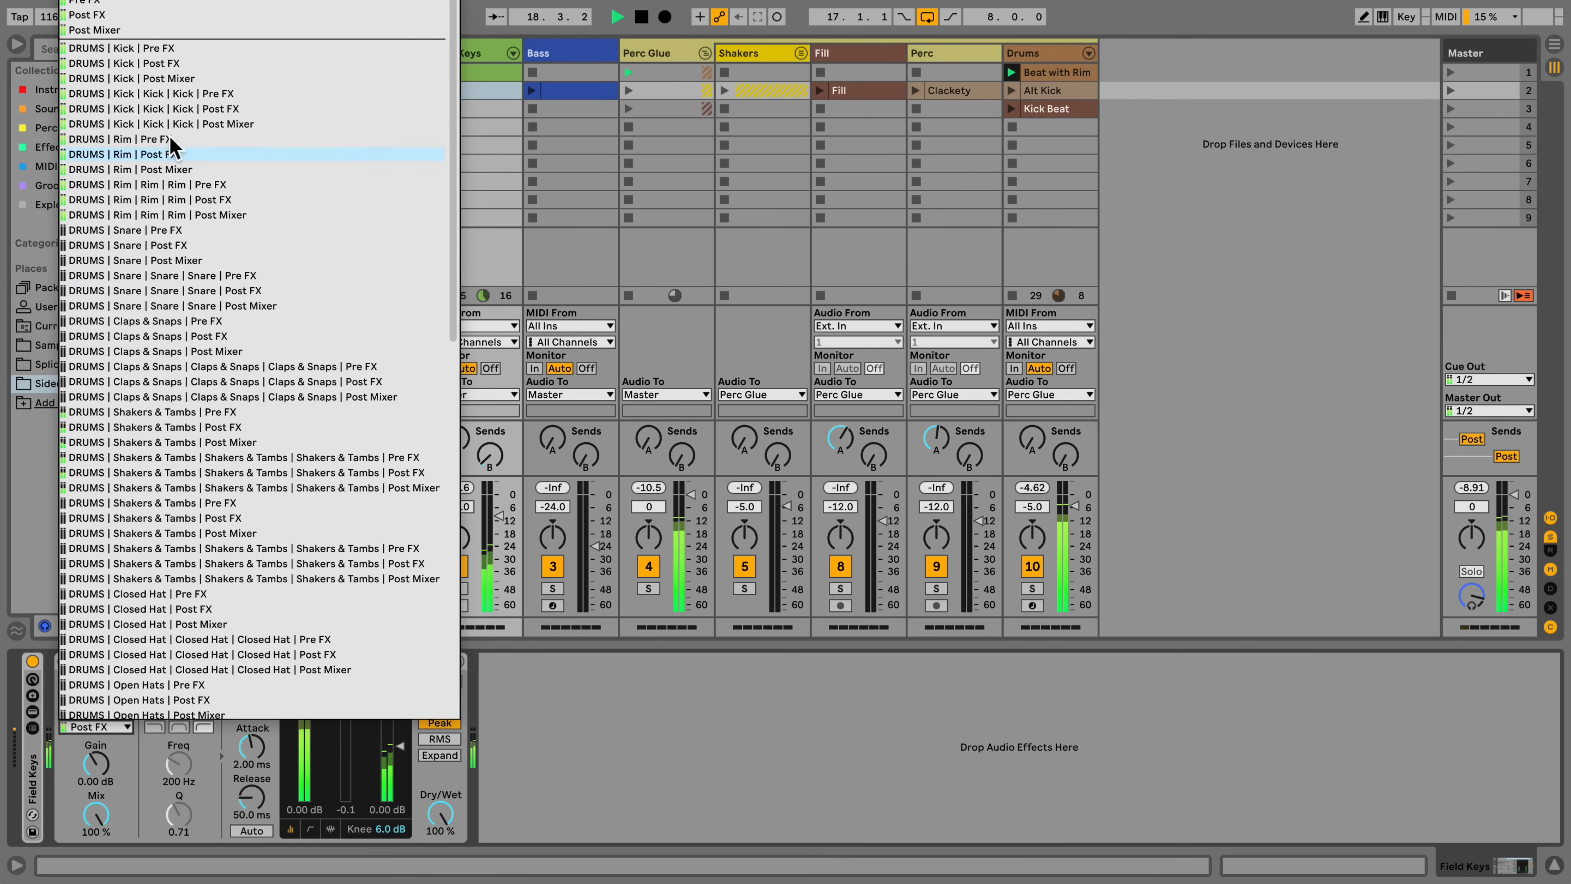
left_click(159, 62)
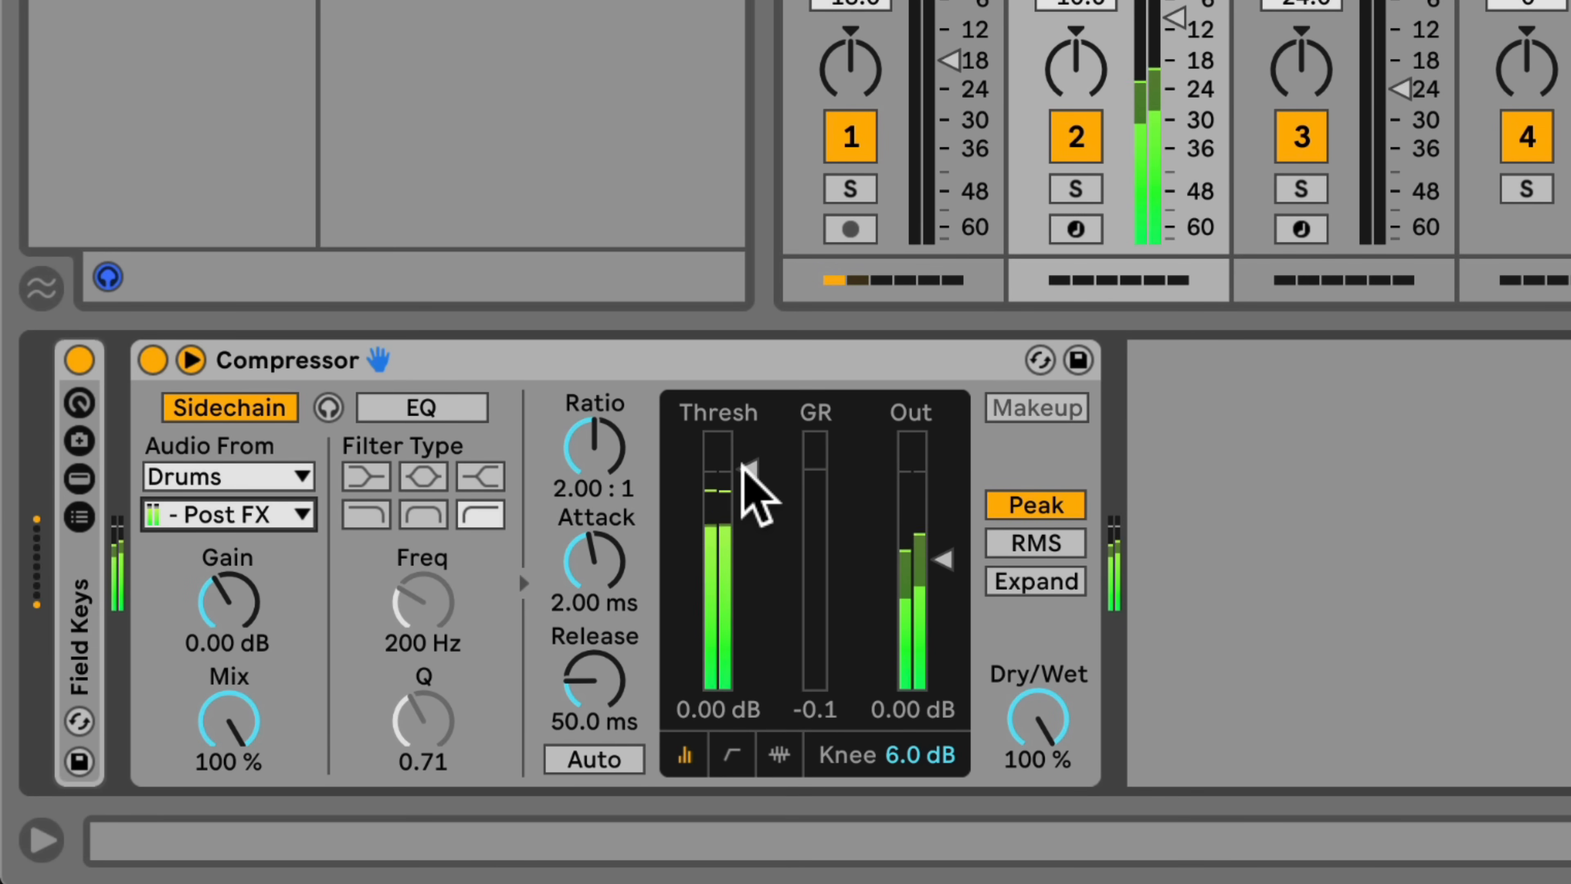
left_click_drag(746, 471, 743, 611)
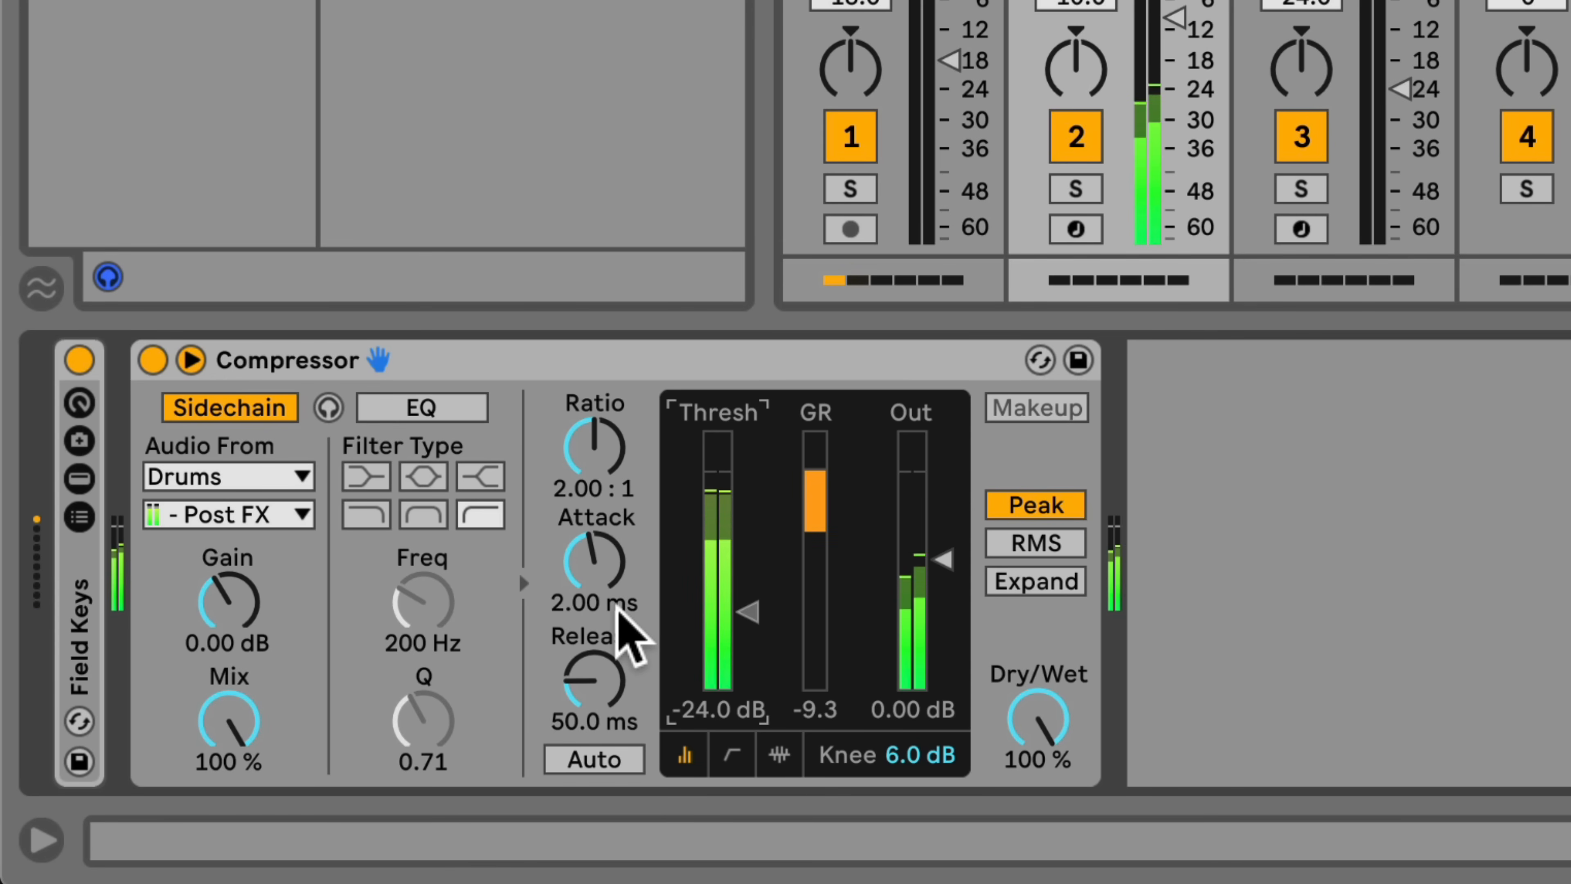
mouse_move(613, 665)
left_mouse_down()
mouse_move(612, 622)
mouse_move(612, 664)
mouse_move(595, 667)
left_mouse_up()
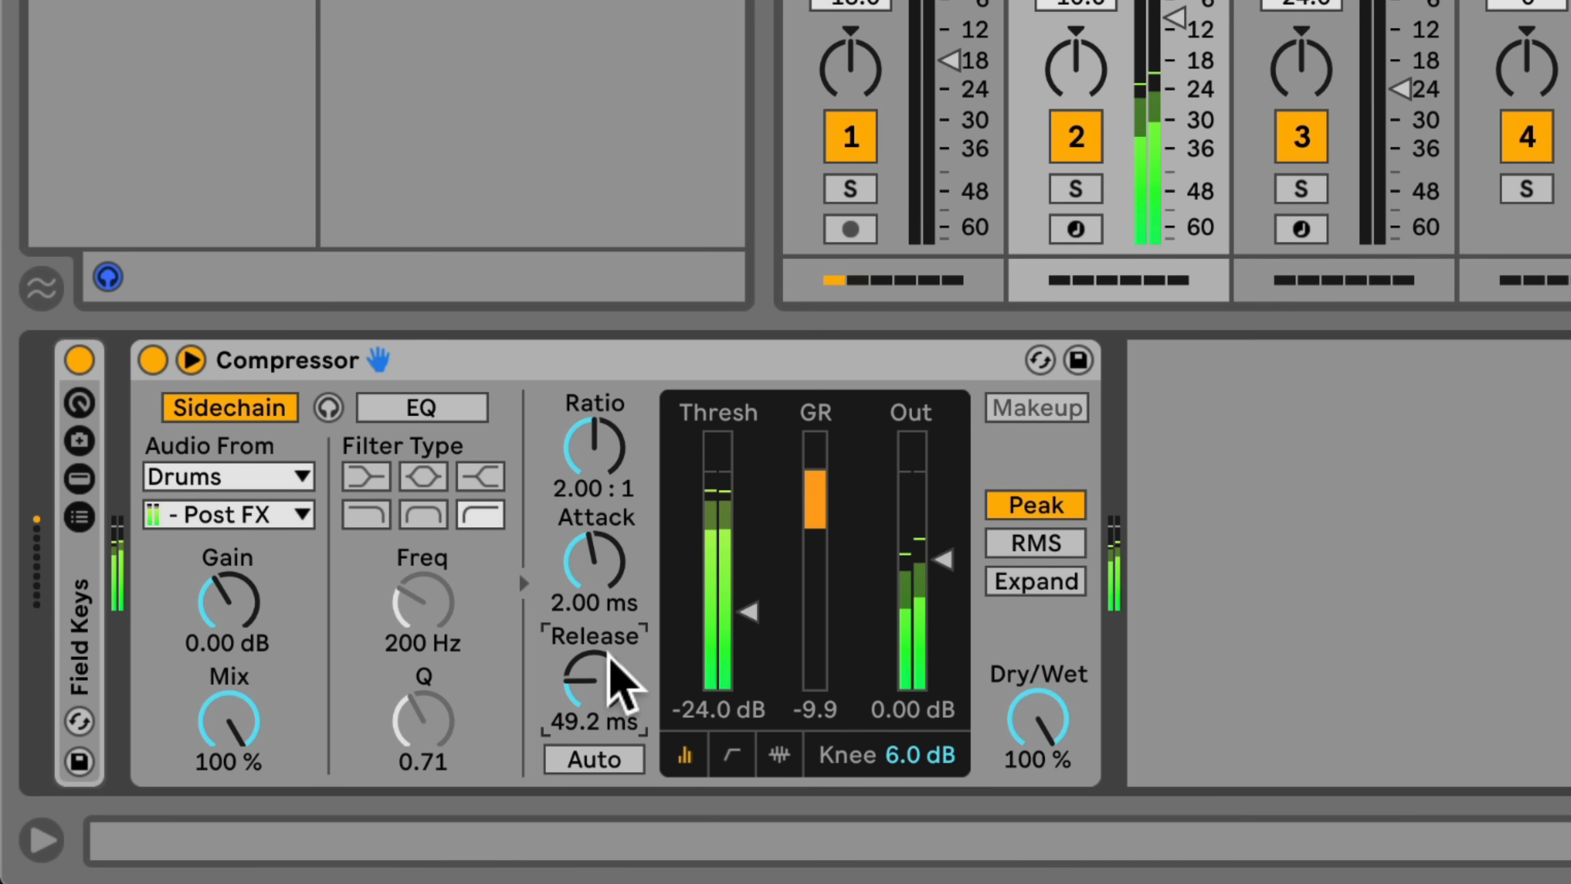
Solo the Field Keys track, listen to the Compressor's sidechain signal, and show its activity view.
left_click(1076, 190)
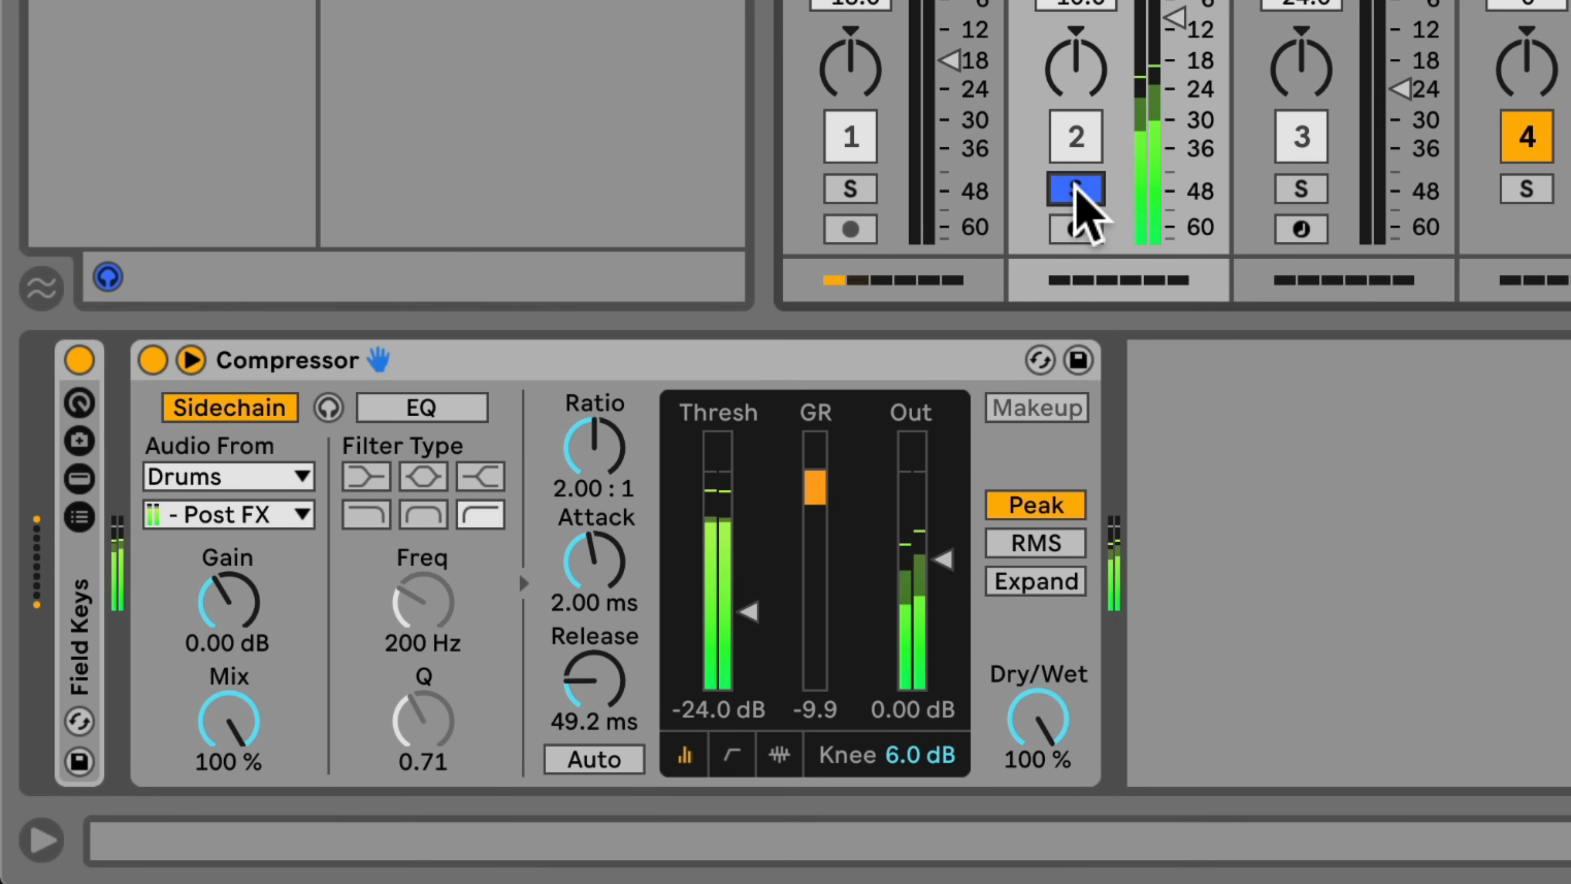
left_click(329, 407)
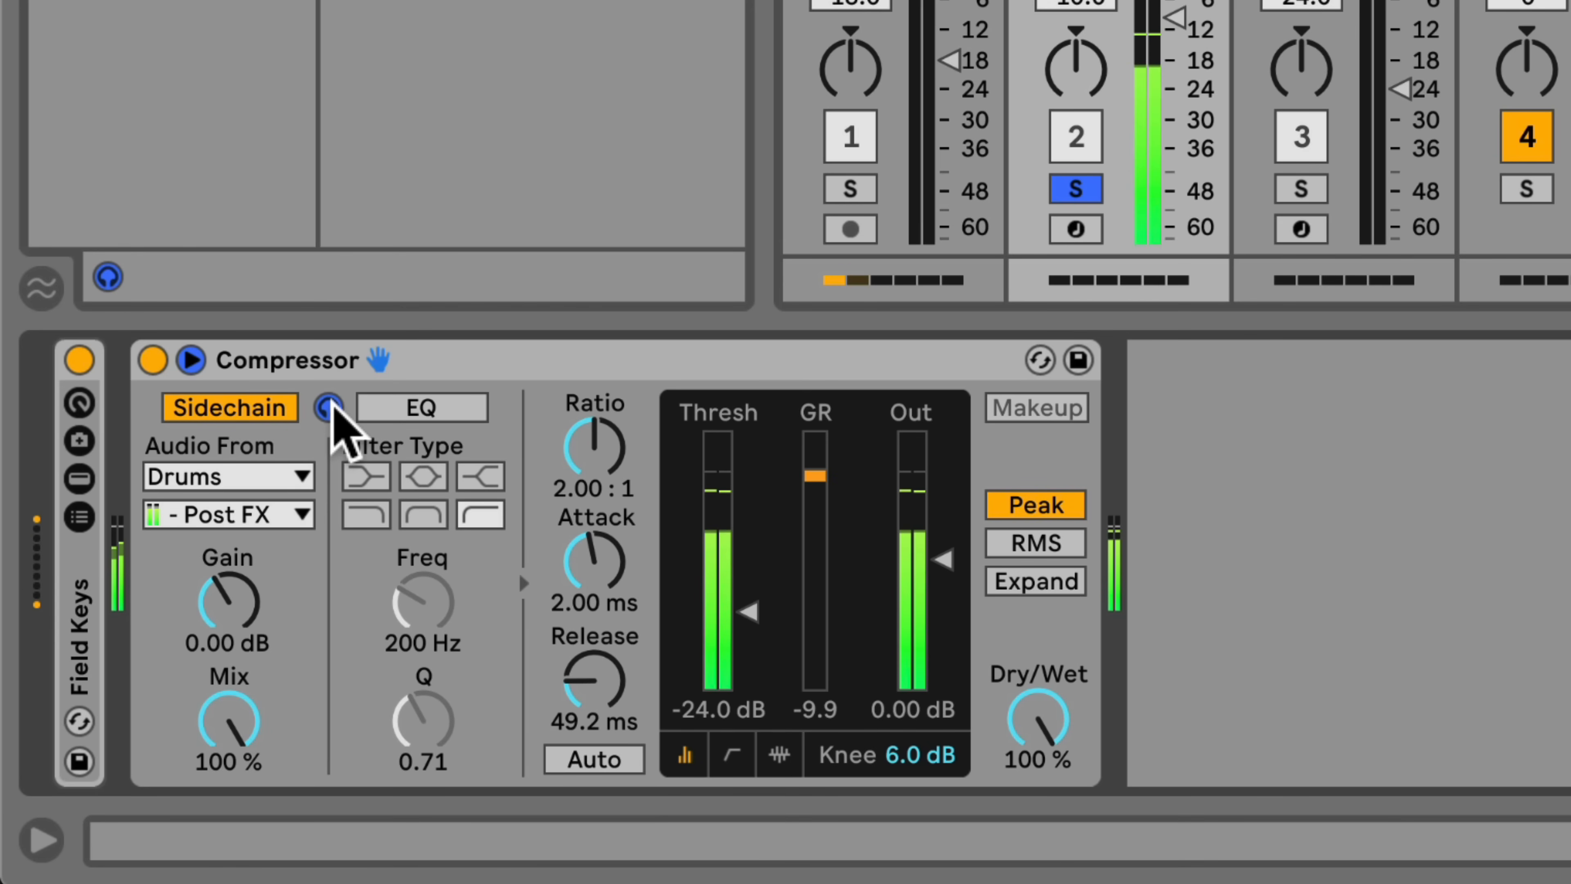
left_click(772, 738)
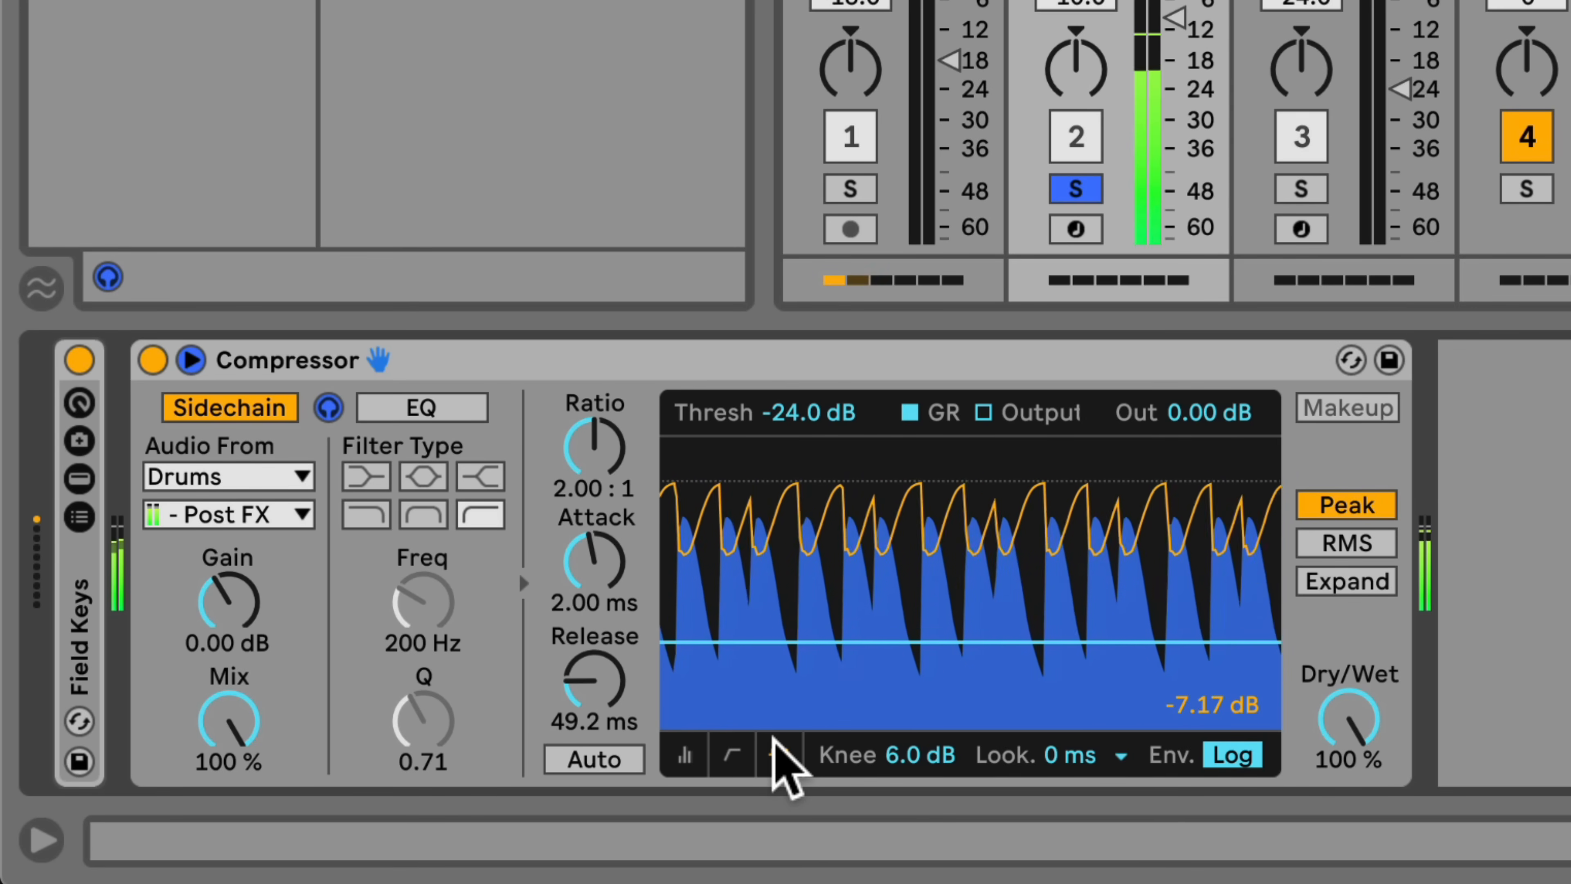
Enable the Compressor's sidechain EQ with Q 12.0 and frequency 499 Hz, and raise the sidechain gain to 6.86 dB.
left_click(455, 407)
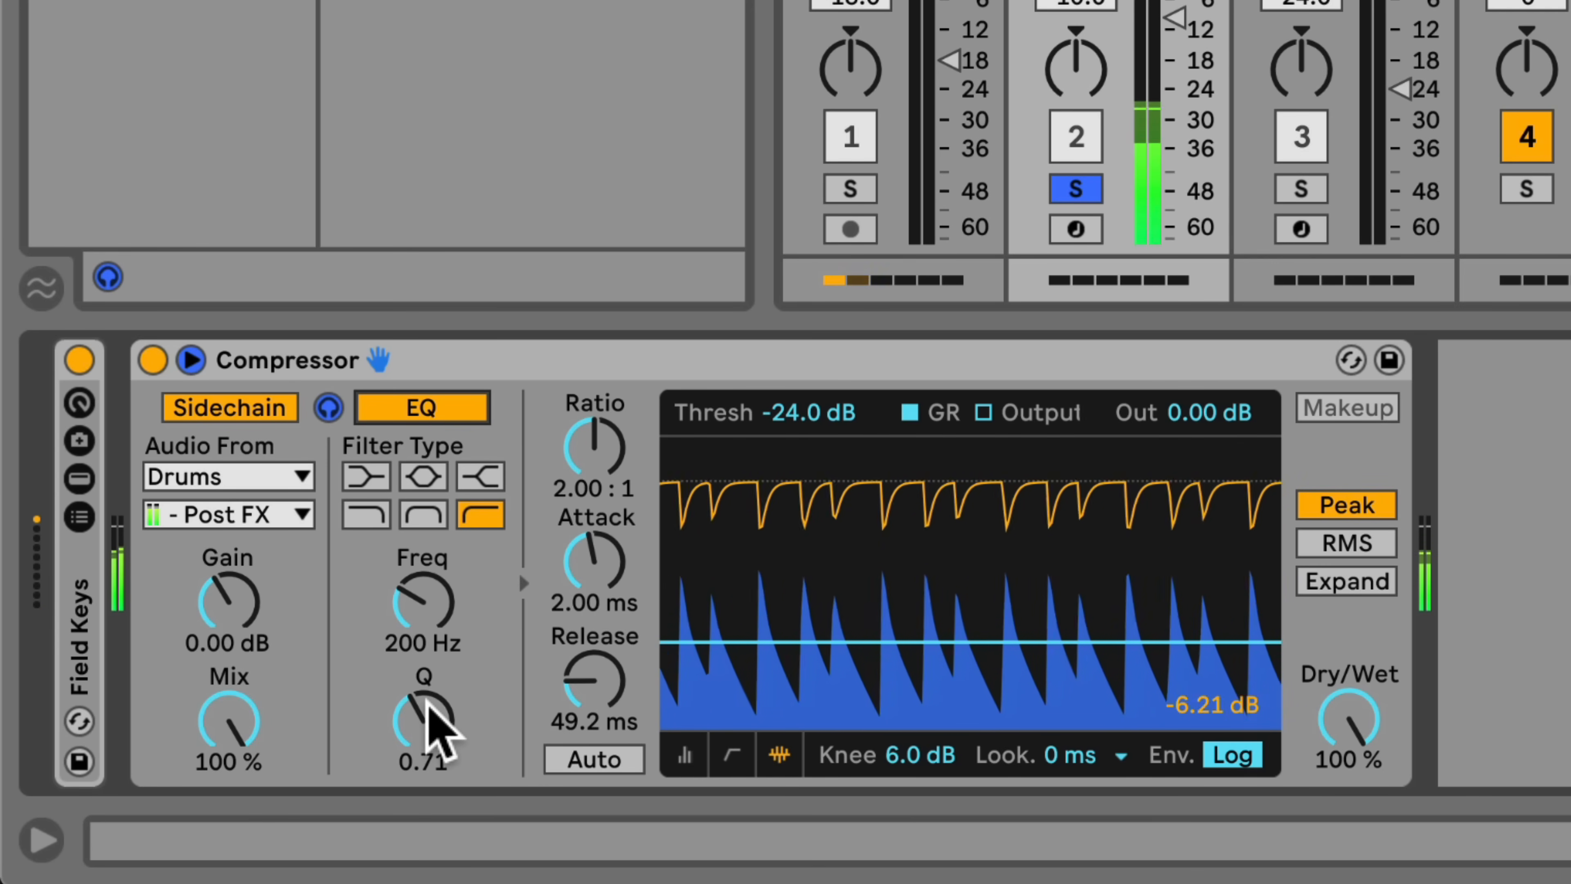
left_click_drag(427, 699, 427, 545)
left_click_drag(408, 605, 409, 563)
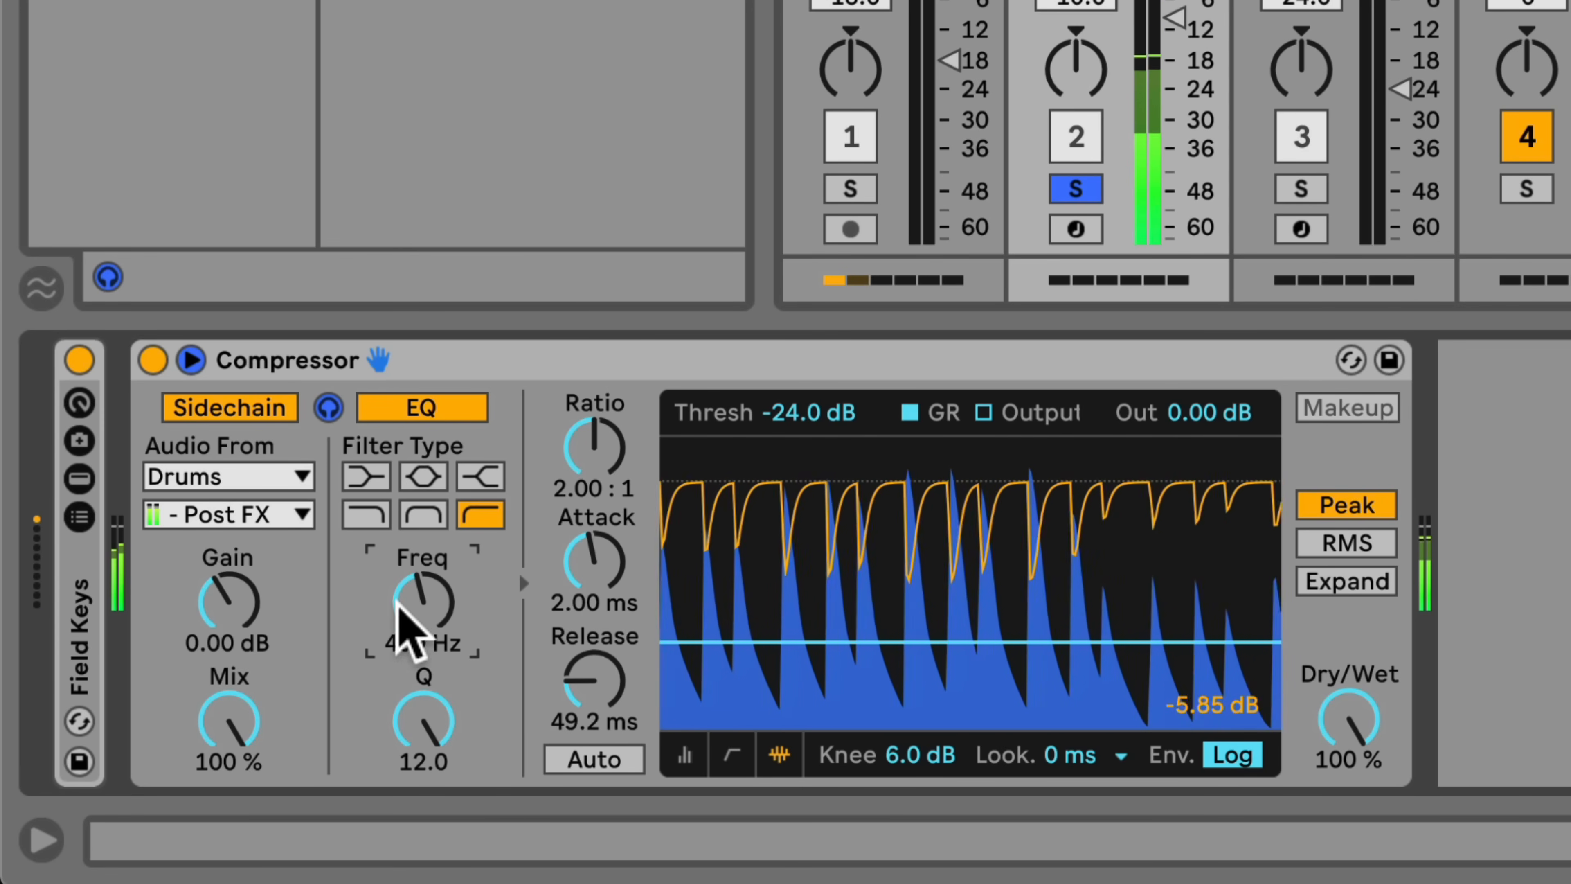
left_click_drag(227, 604, 227, 549)
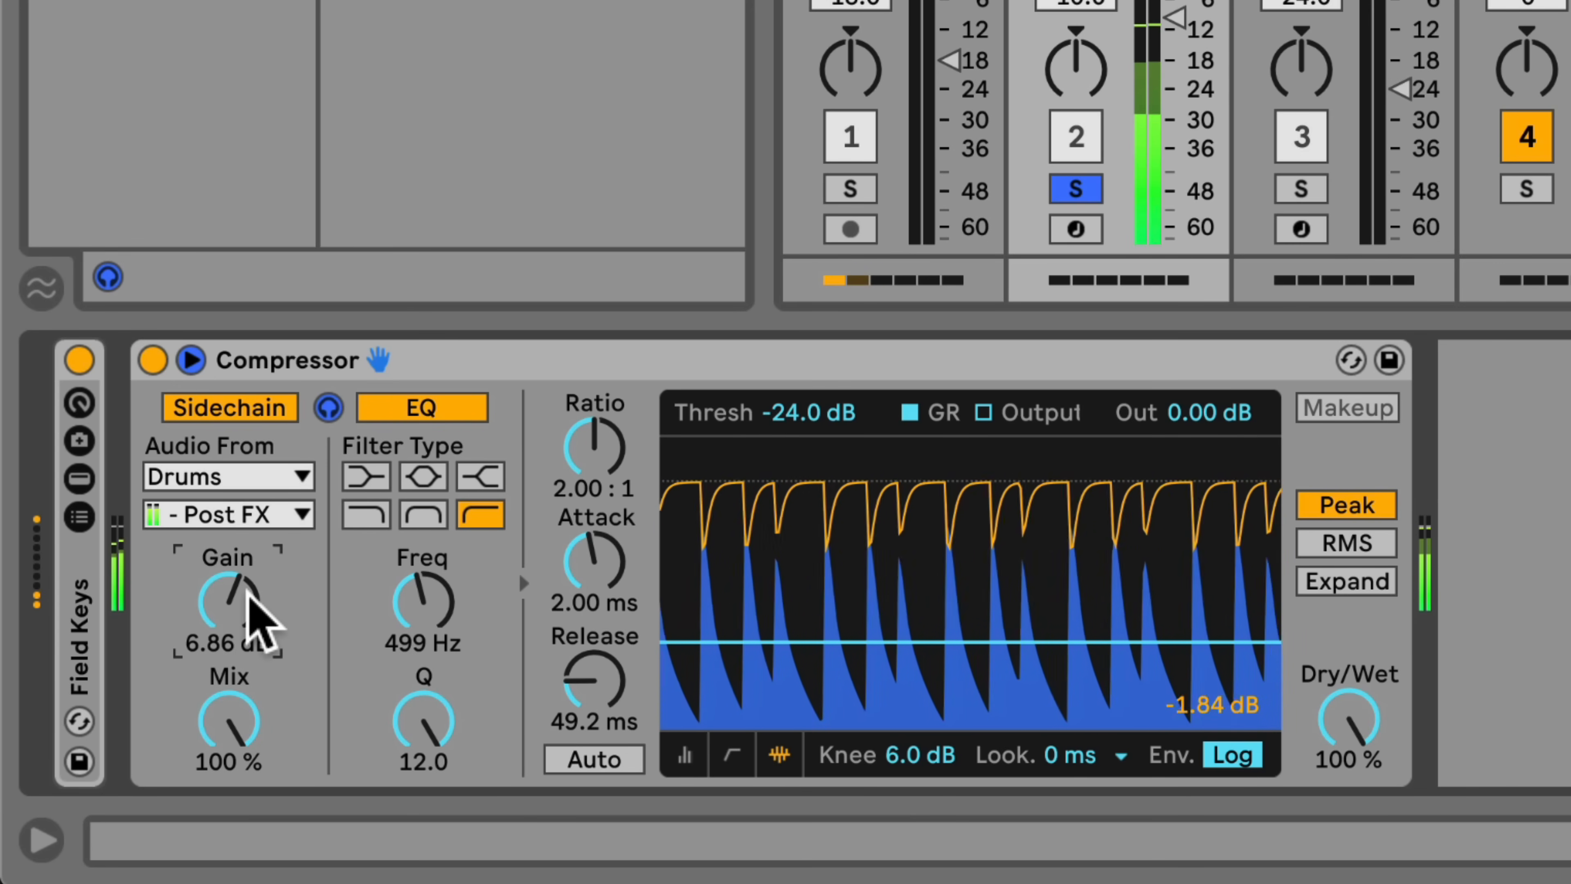
Stop listening to the sidechain signal and unsolo the Field Keys track.
left_click(328, 408)
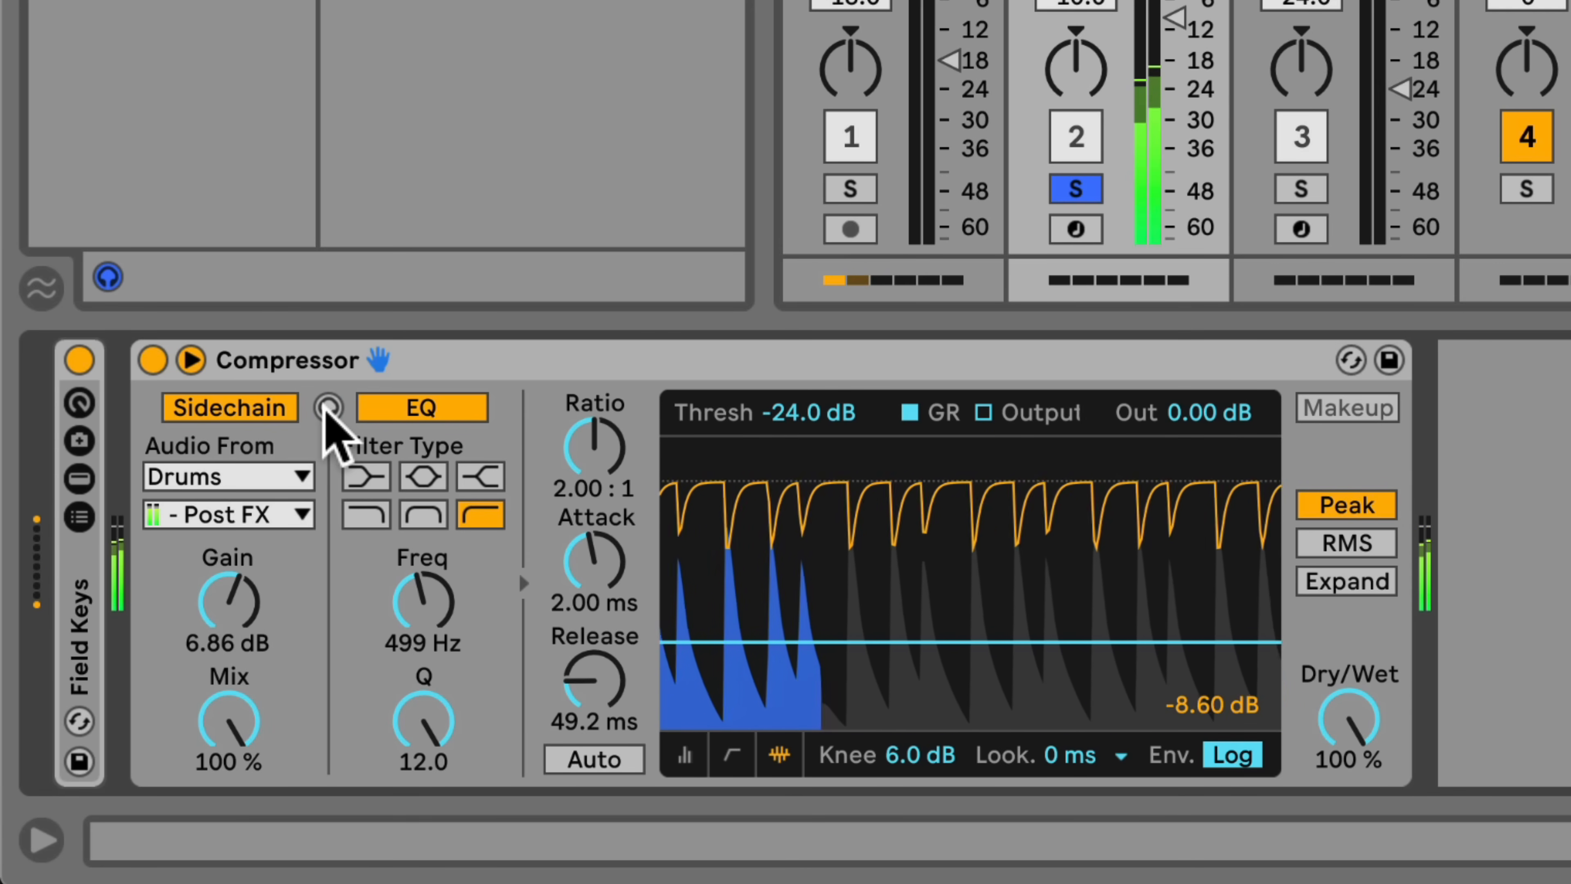
left_click(1067, 191)
Set the Compressor's attack to 0.04 ms, threshold to -35.0 dB and release to 53.6 ms.
mouse_move(595, 678)
left_mouse_down()
mouse_move(594, 572)
mouse_move(591, 675)
left_mouse_up()
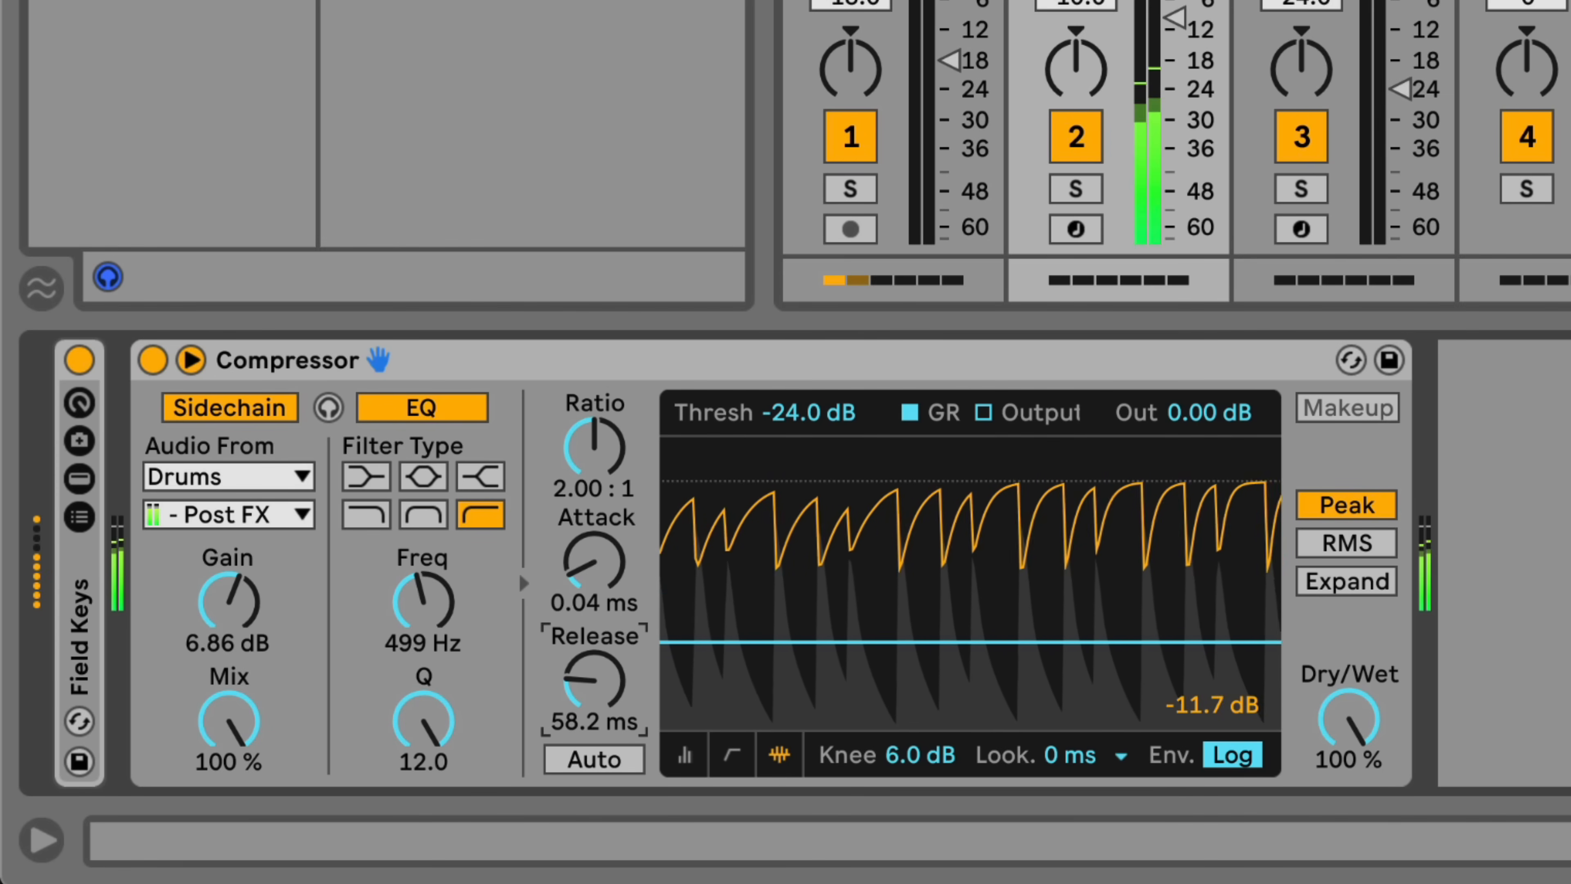
left_click_drag(764, 421, 765, 454)
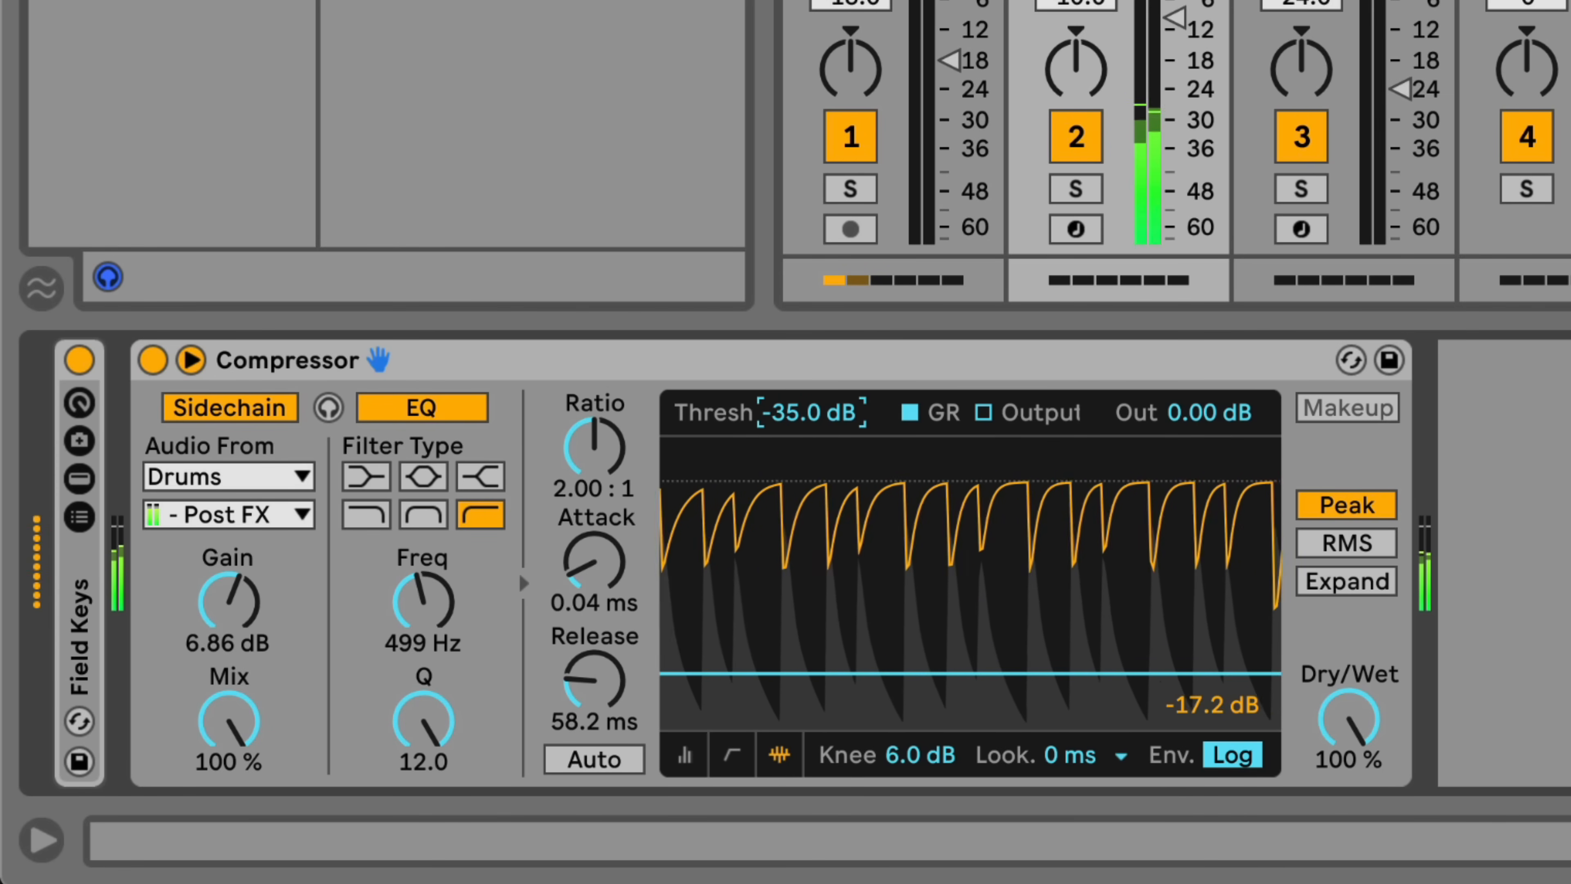
left_click(595, 649)
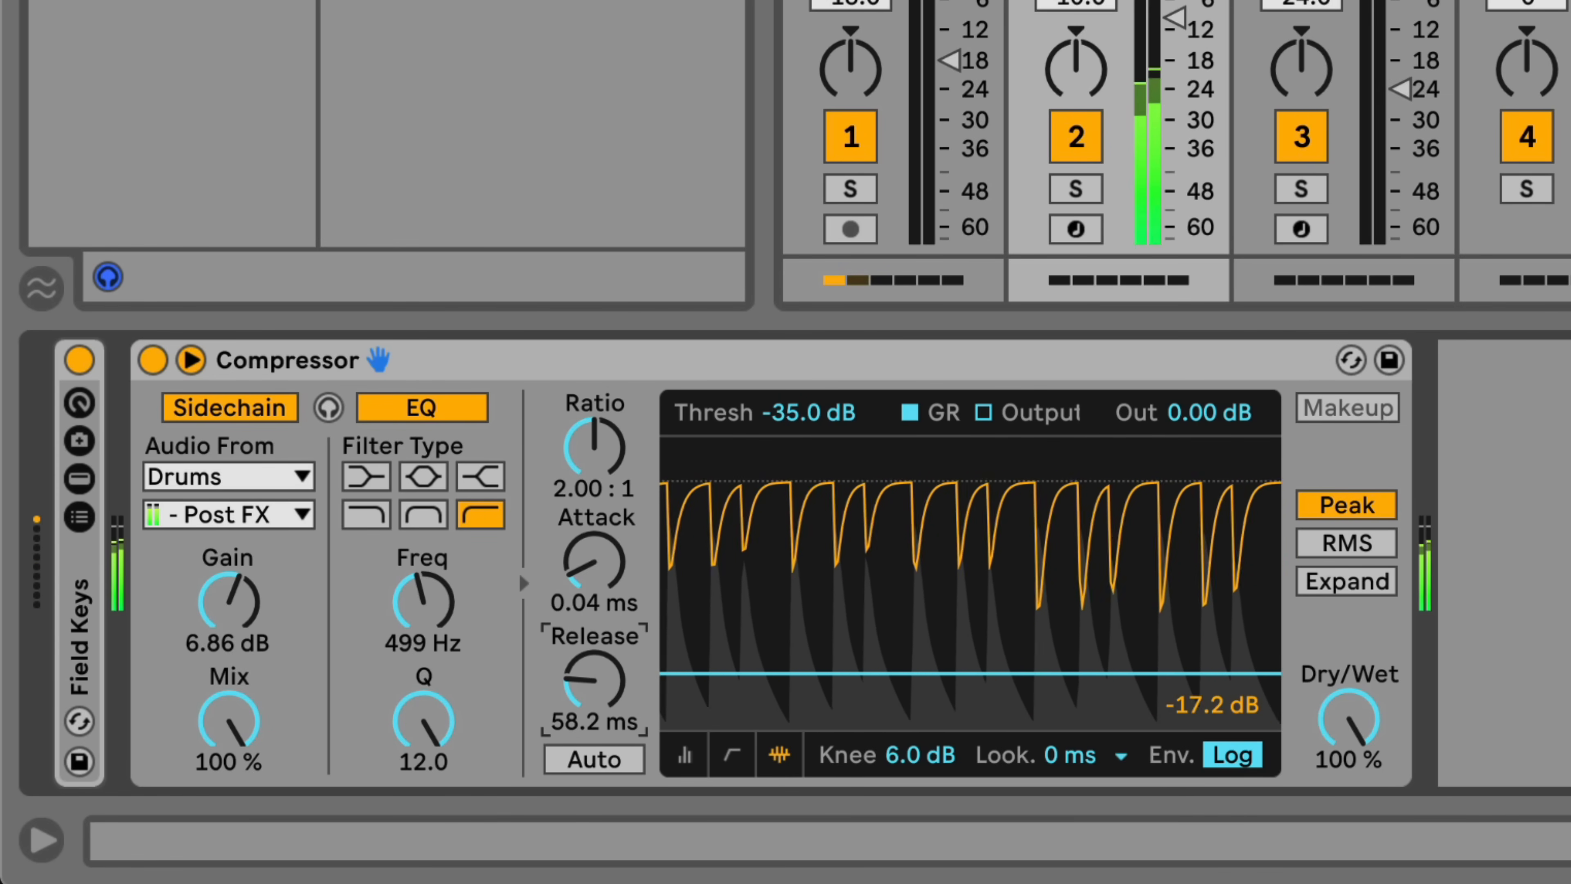
left_click_drag(594, 649, 612, 677)
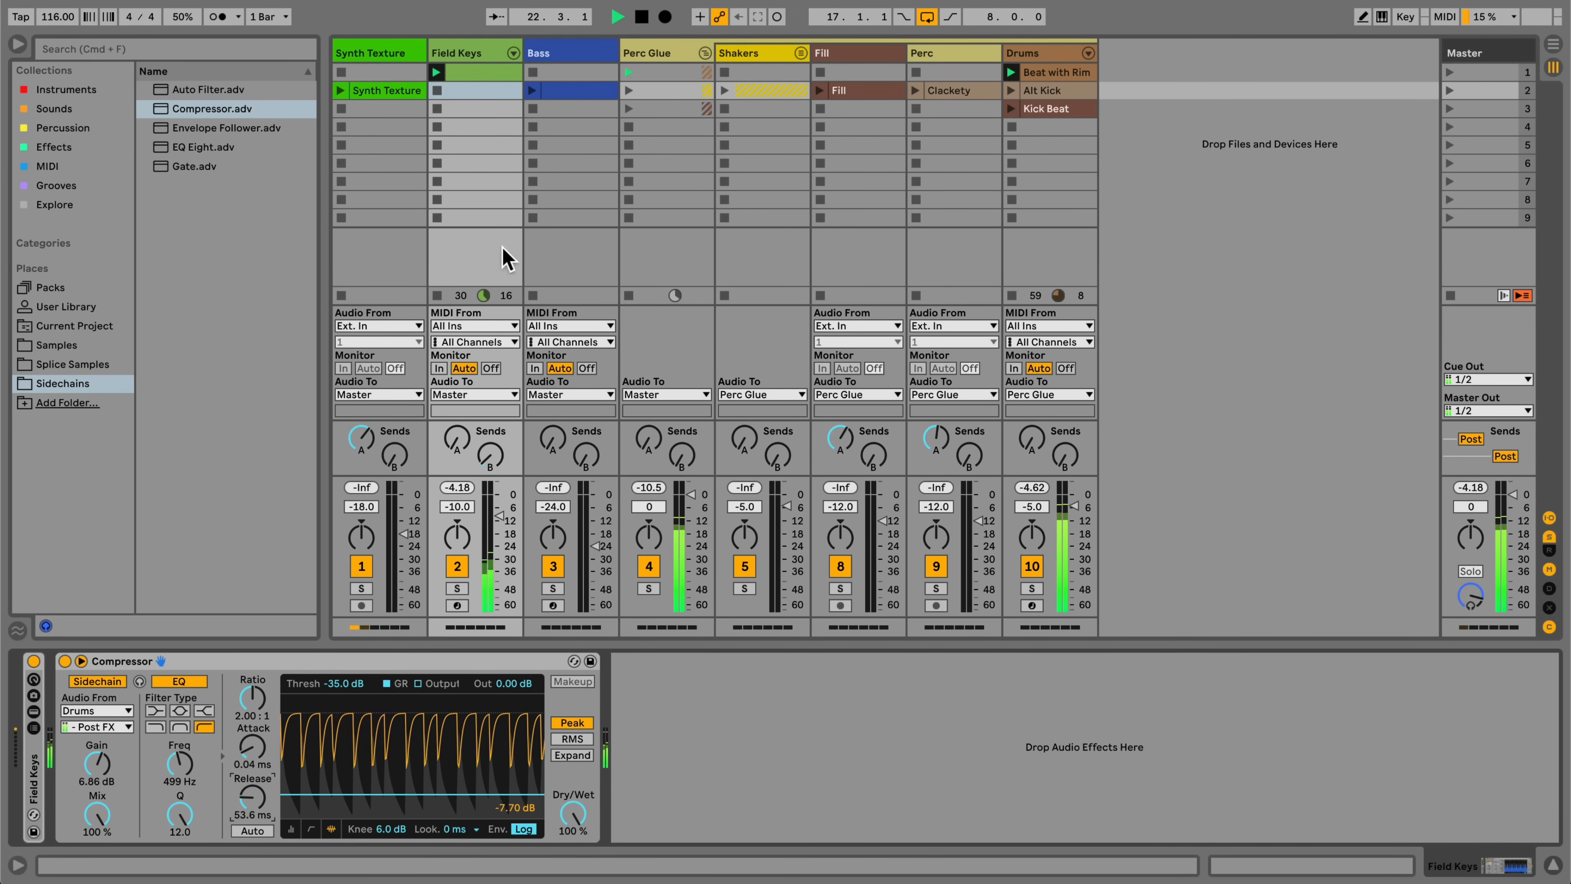
Launch the Bass clip and add an Auto Filter to the Bass track with its filter frequency at 26.0 Hz.
left_click(533, 90)
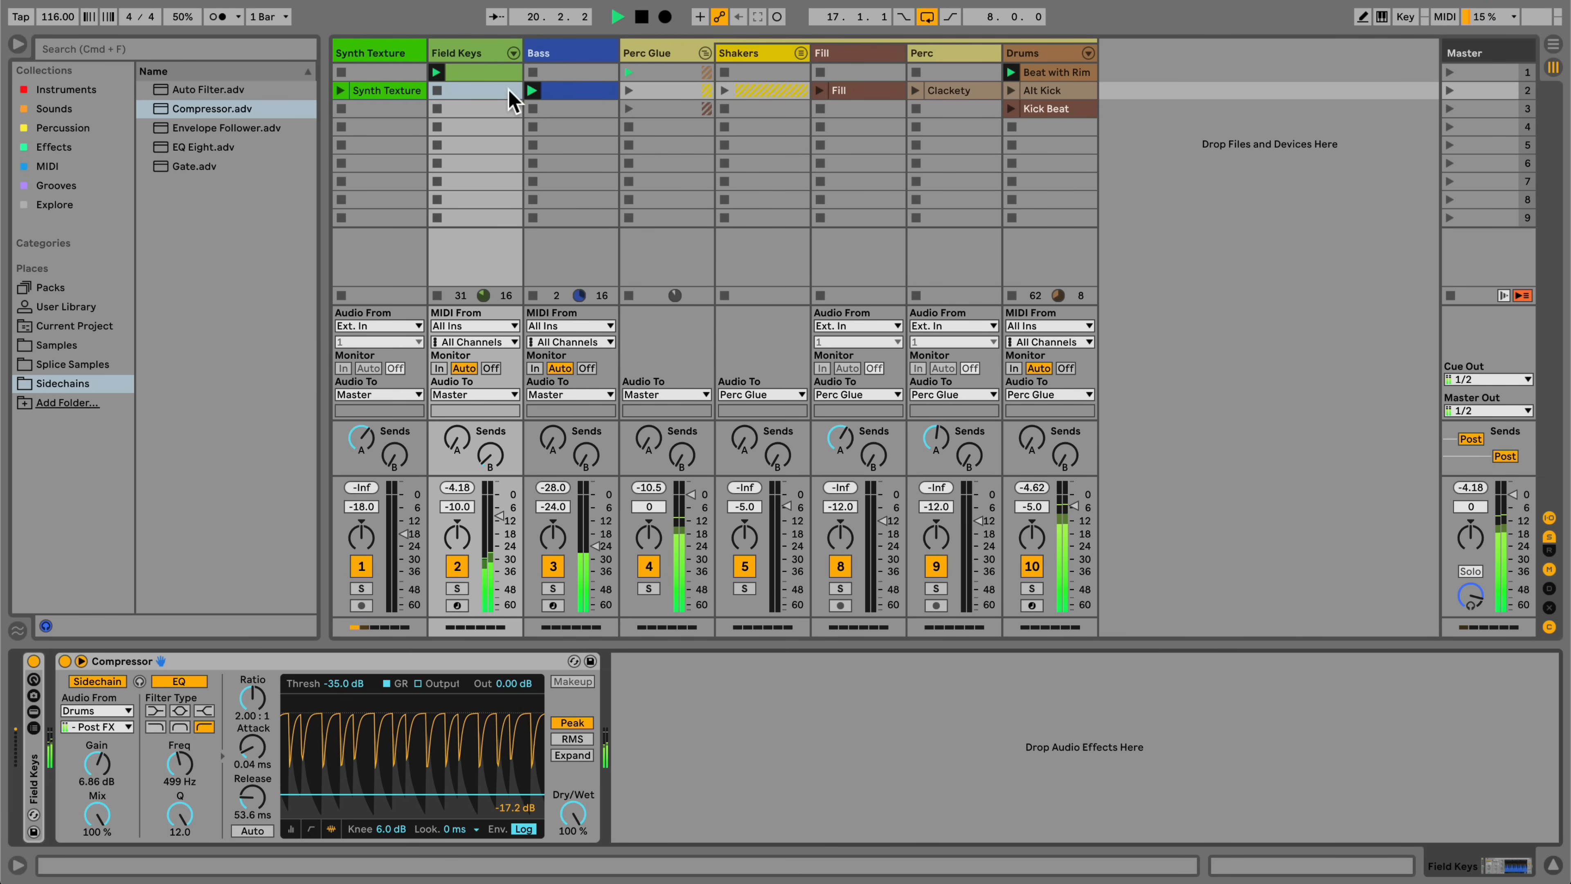
left_click_drag(239, 90, 547, 144)
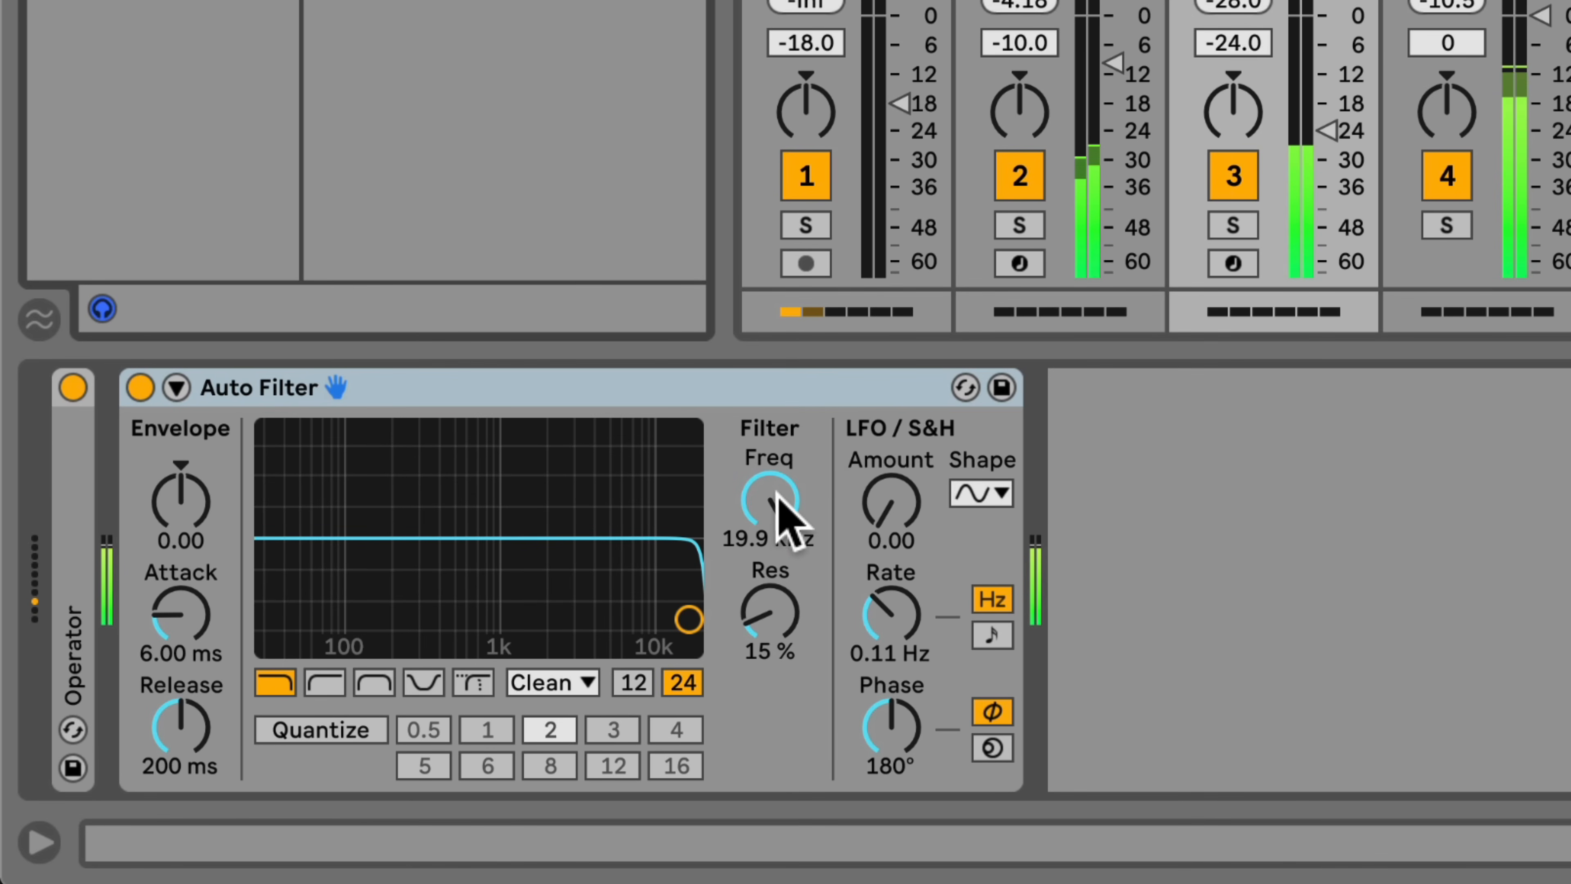
mouse_move(785, 509)
left_mouse_down()
mouse_move(786, 603)
mouse_move(775, 500)
left_mouse_up()
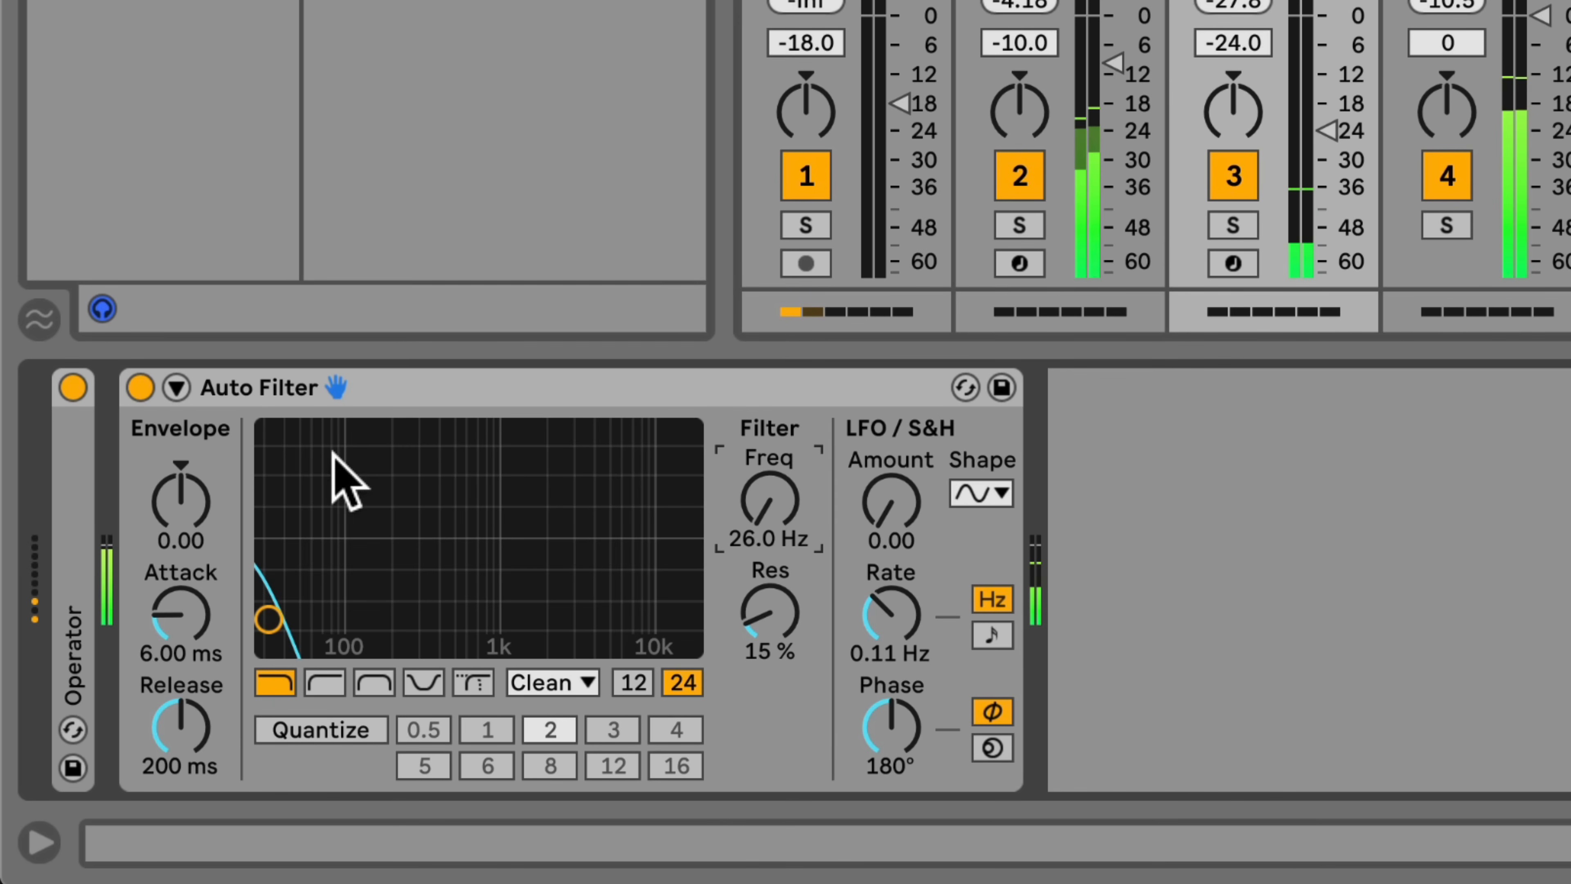
Enable the Auto Filter's sidechain with Drums as the source, tapped from the kick's Post FX signal.
left_click(177, 388)
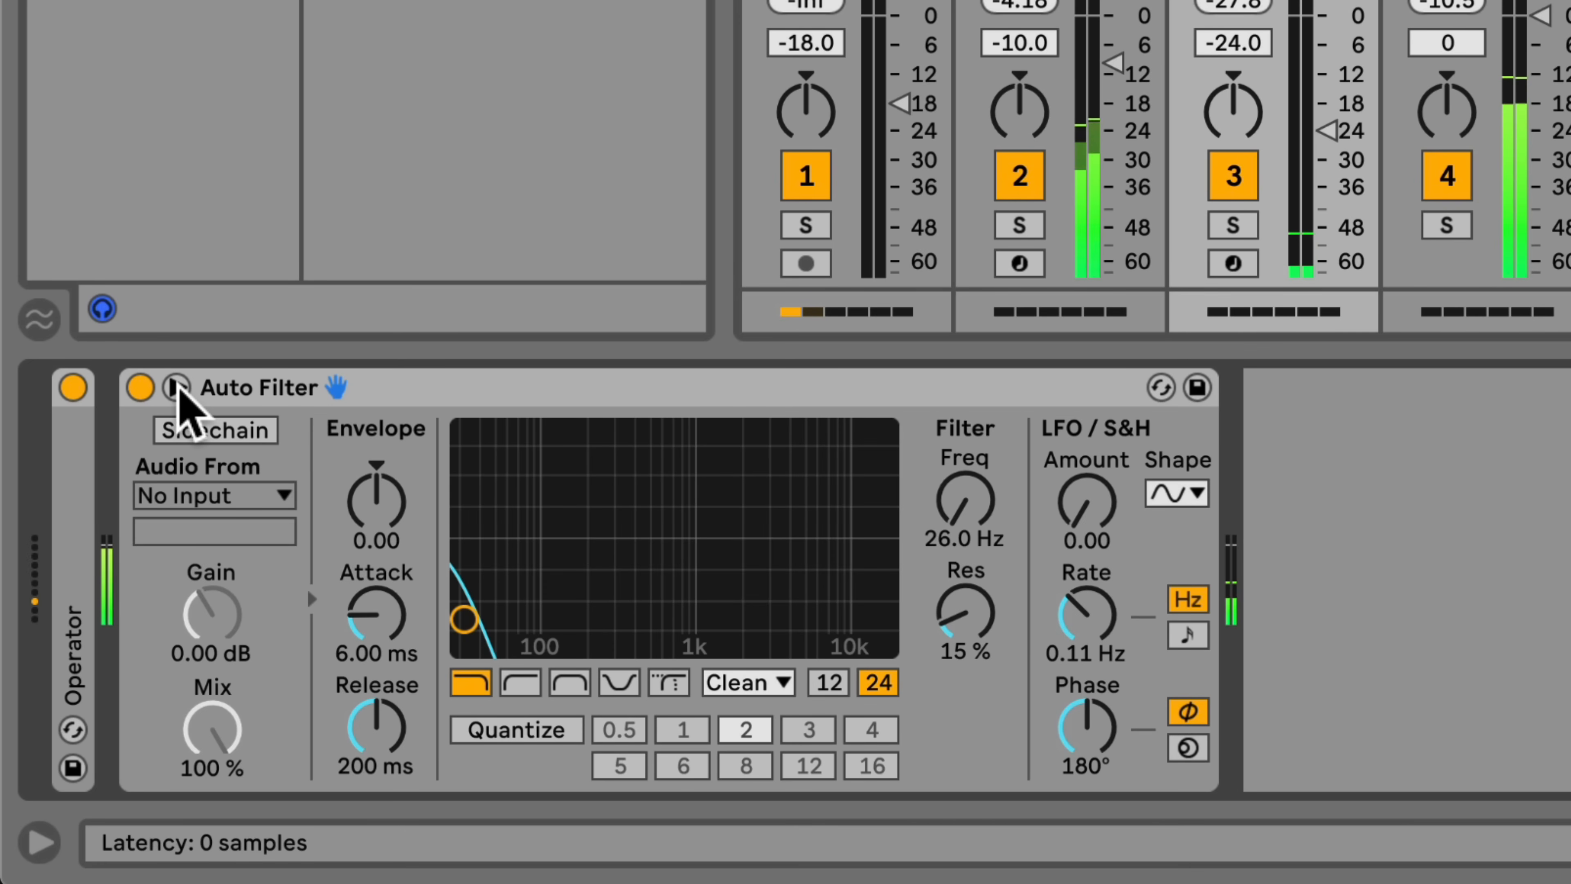
left_click(208, 421)
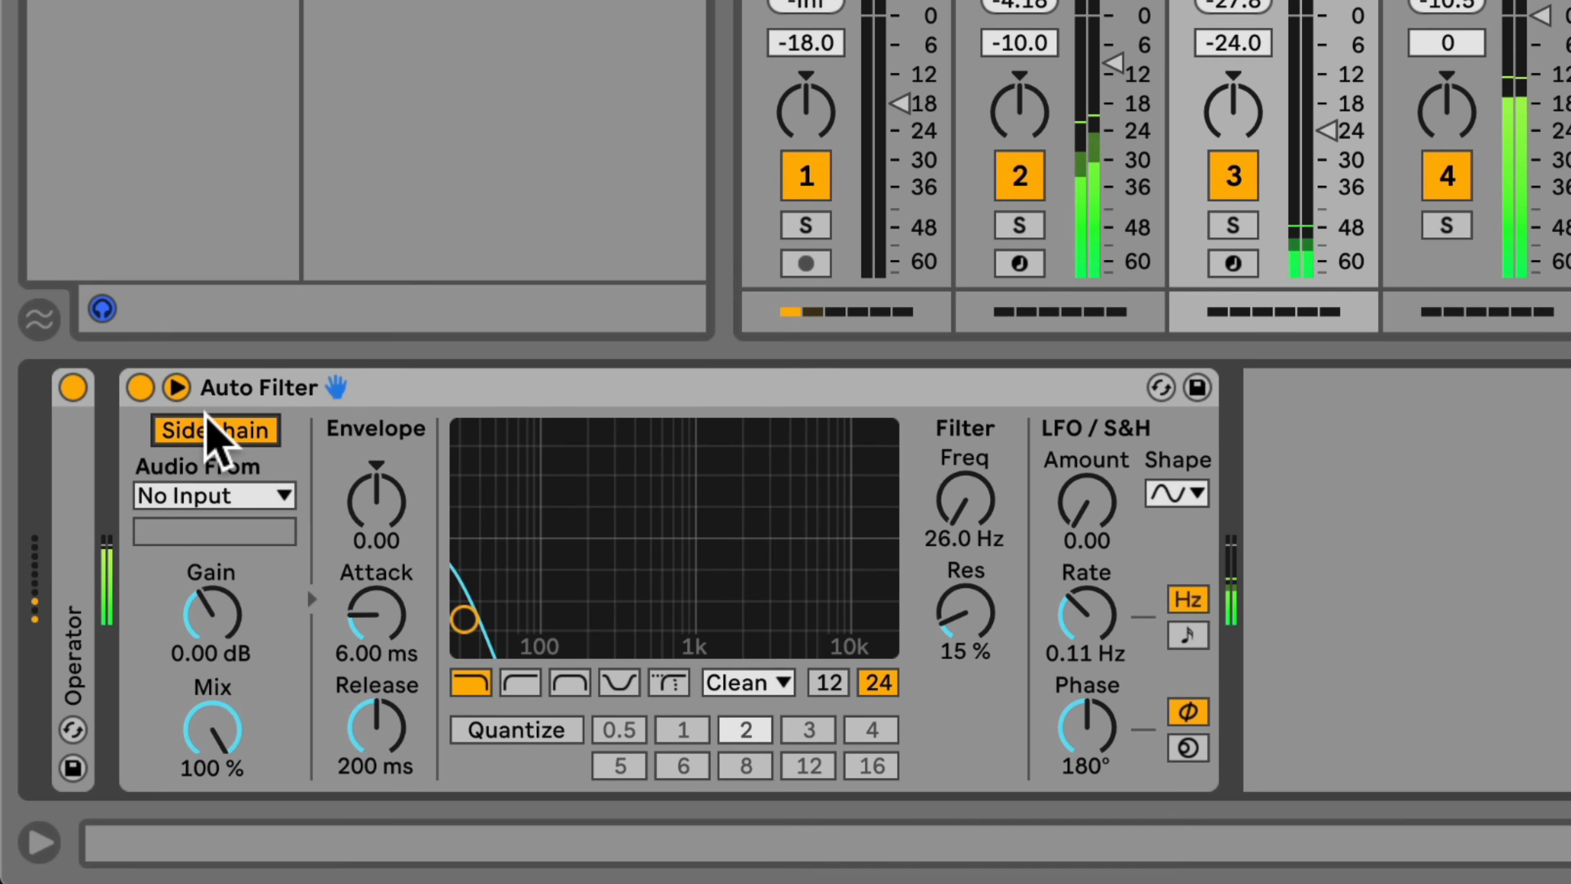
left_click(241, 490)
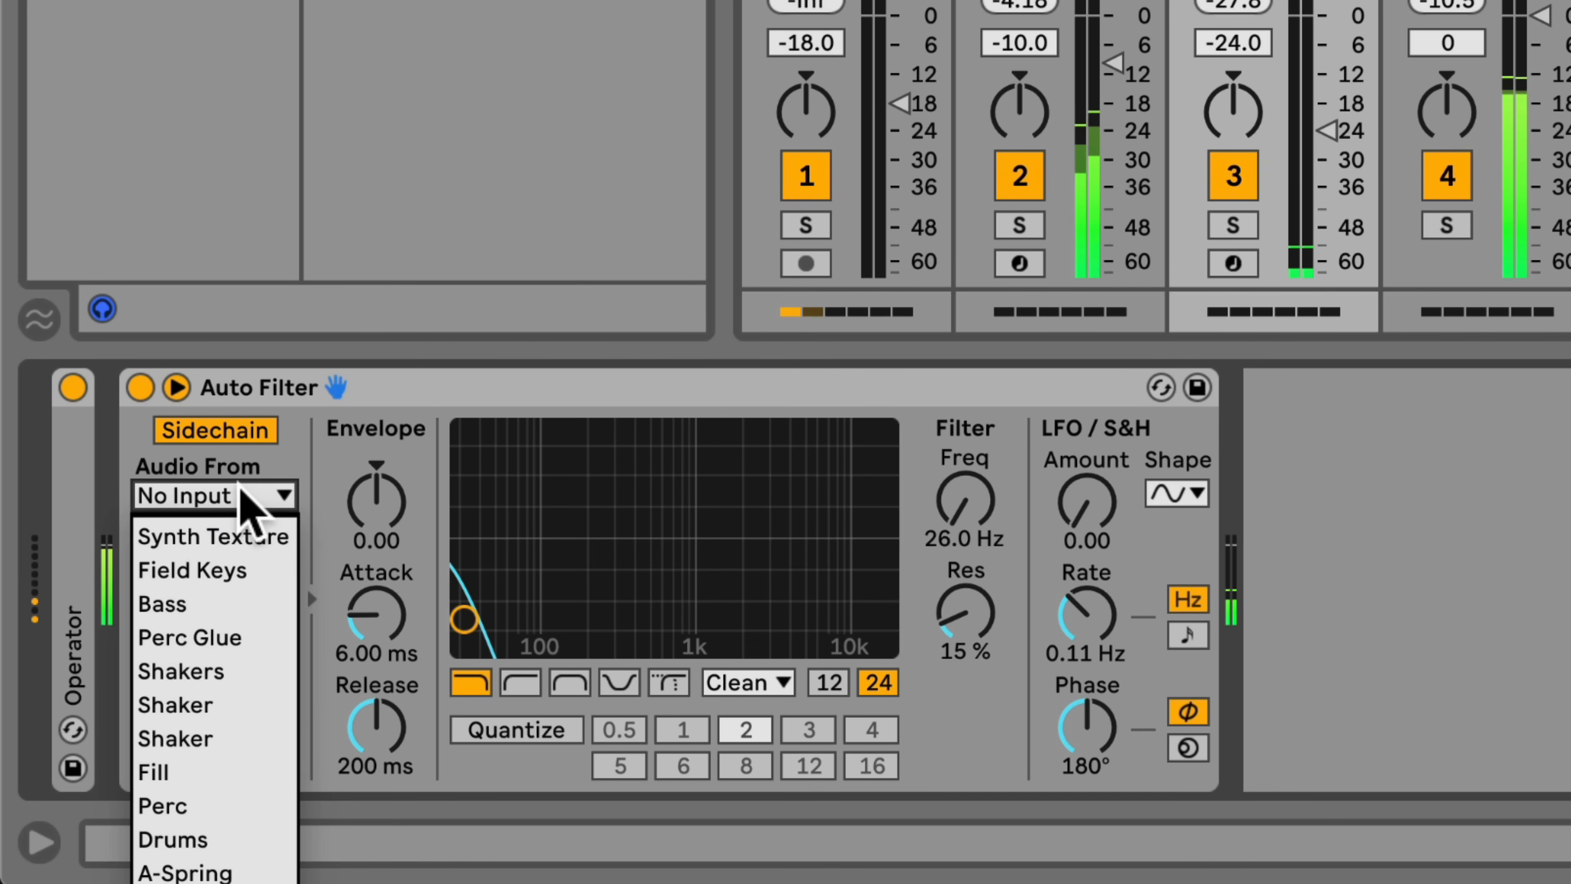
left_click(214, 839)
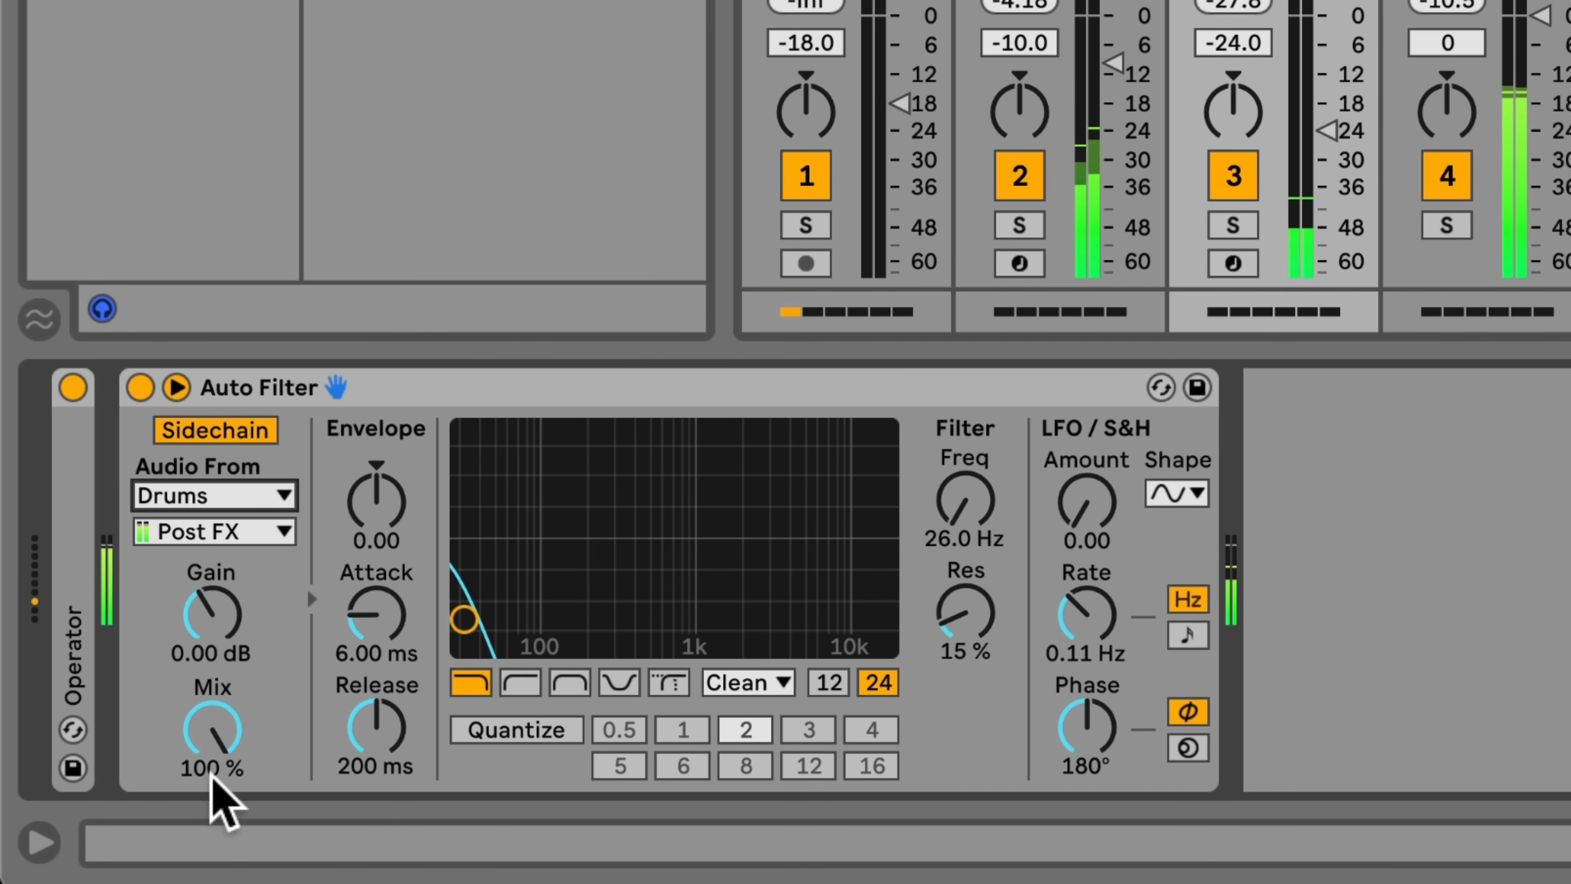
left_click(242, 531)
left_click(228, 92)
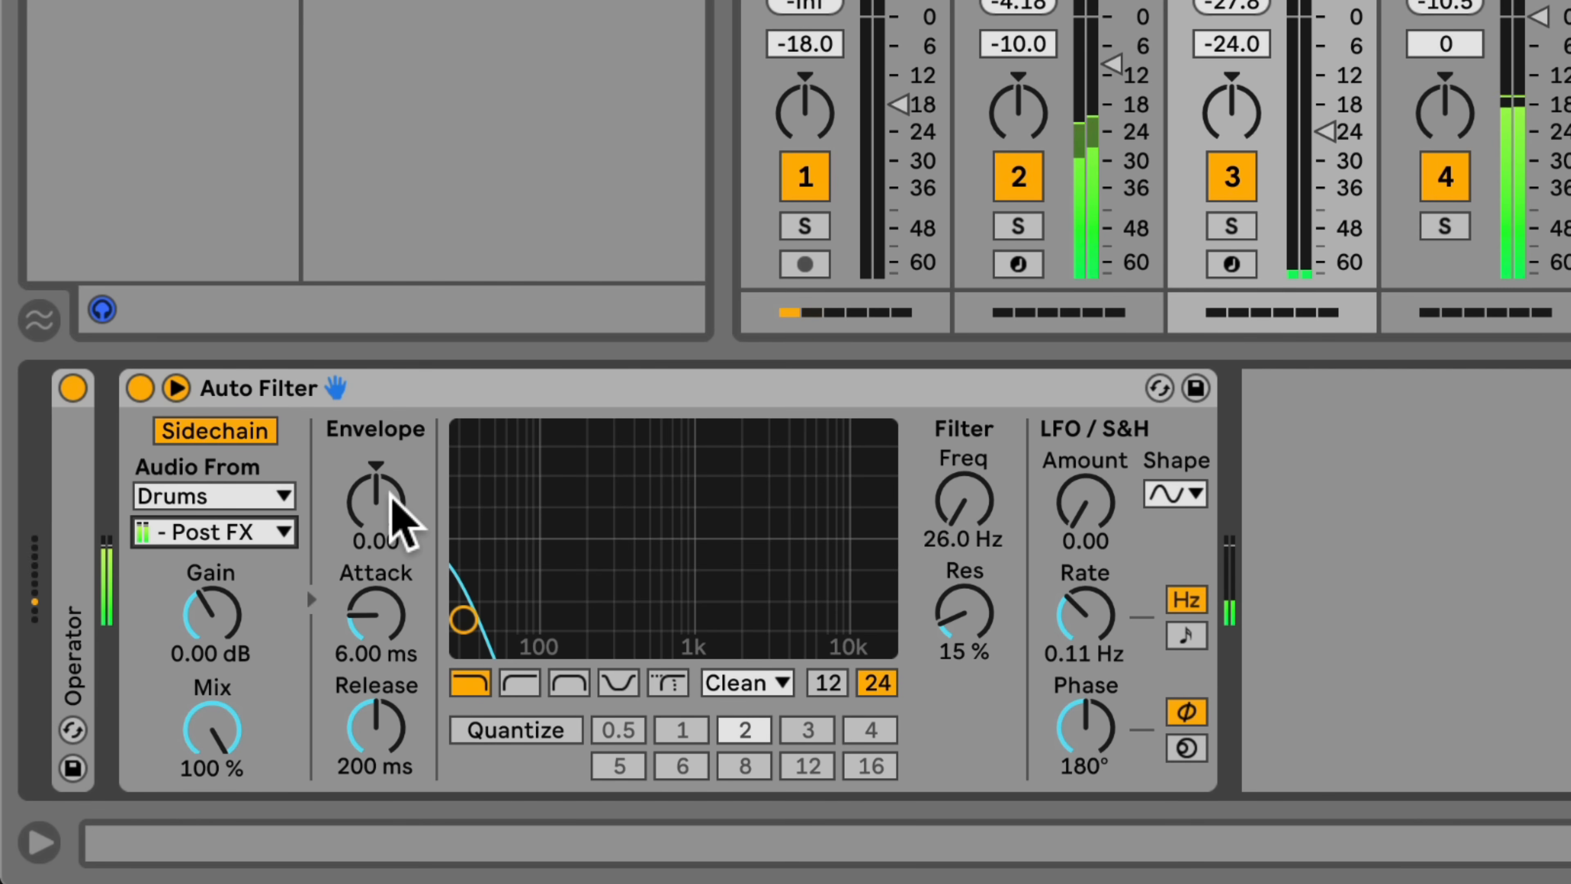
Set the Auto Filter's envelope amount to 127 and its sidechain gain to 9.72 dB.
left_click_drag(391, 498, 391, 271)
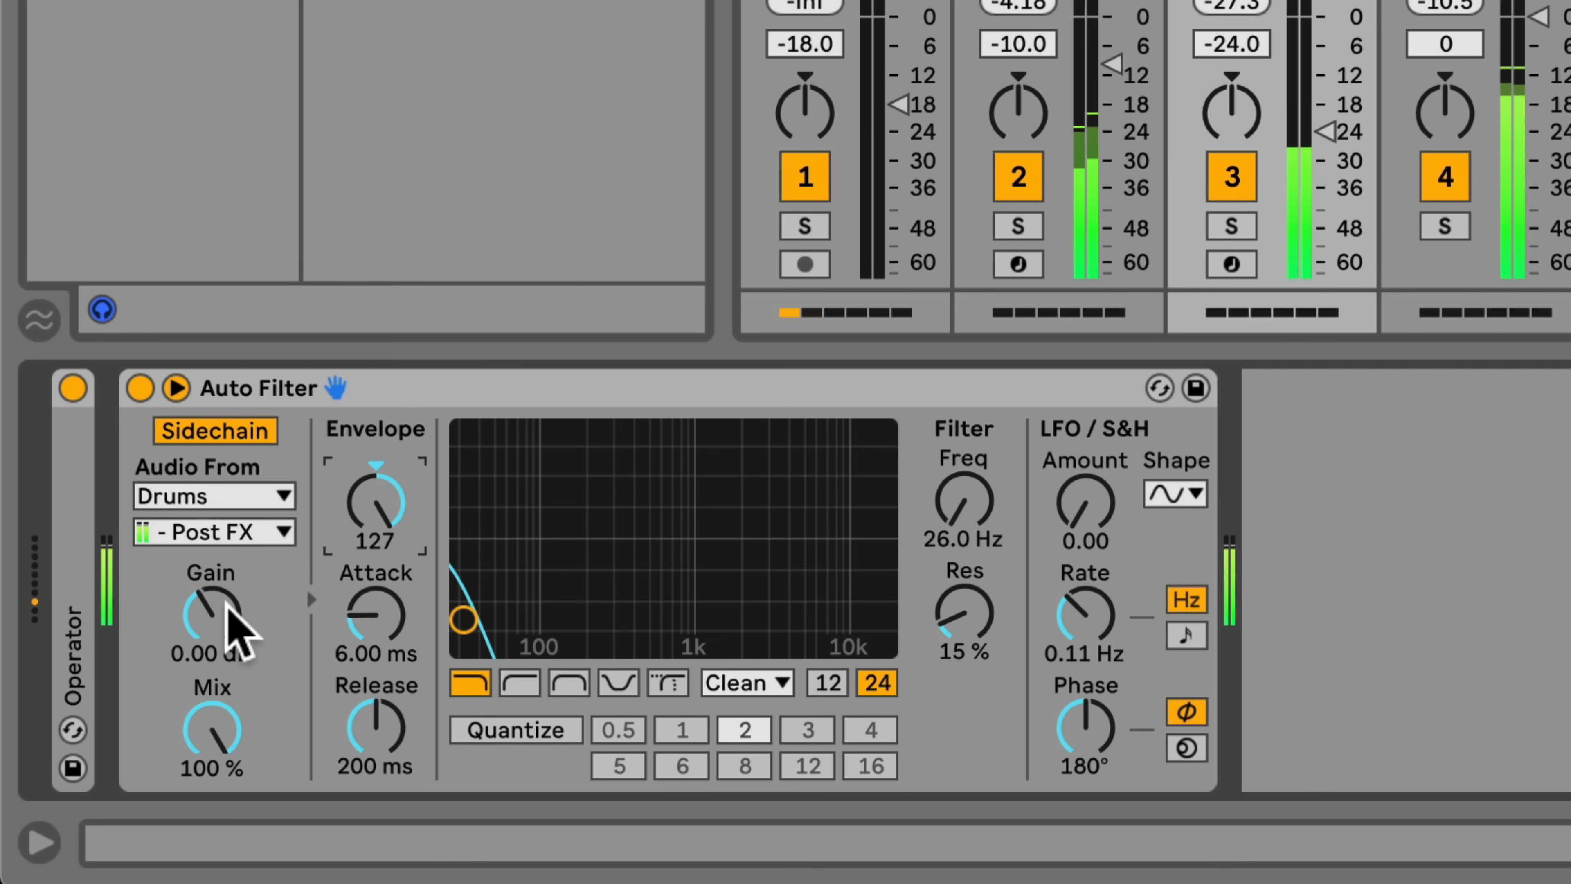
left_click_drag(226, 603, 226, 545)
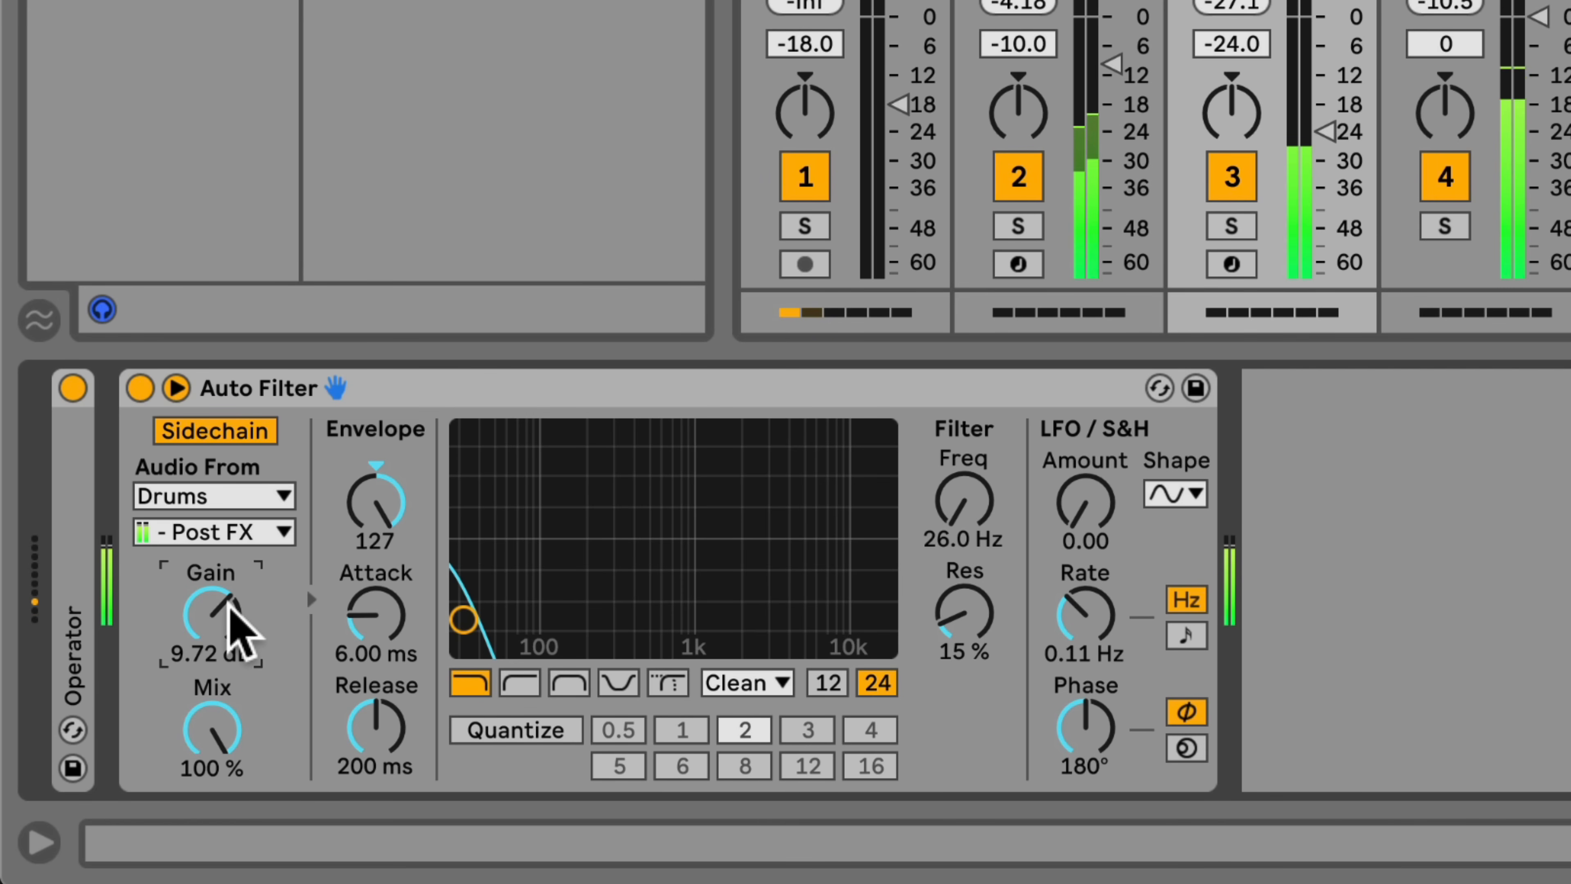
Reset the Auto Filter's sidechain gain to 0.00 dB, and set its attack to 0.10 ms and release to 333 ms.
key("Delete")
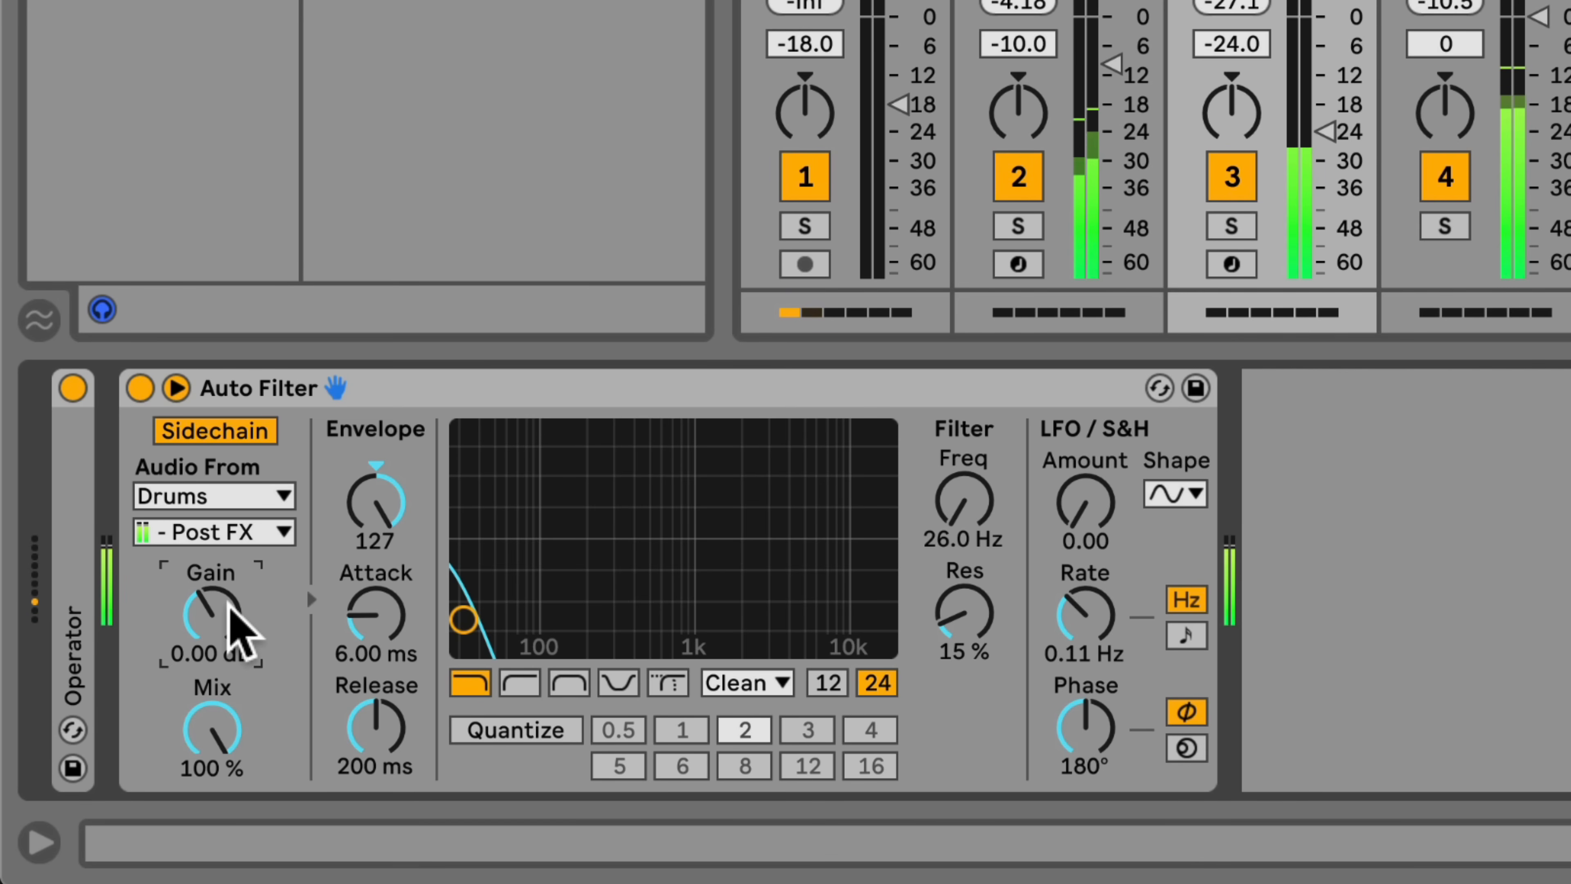
left_click_drag(369, 619, 368, 656)
left_click_drag(376, 727, 375, 663)
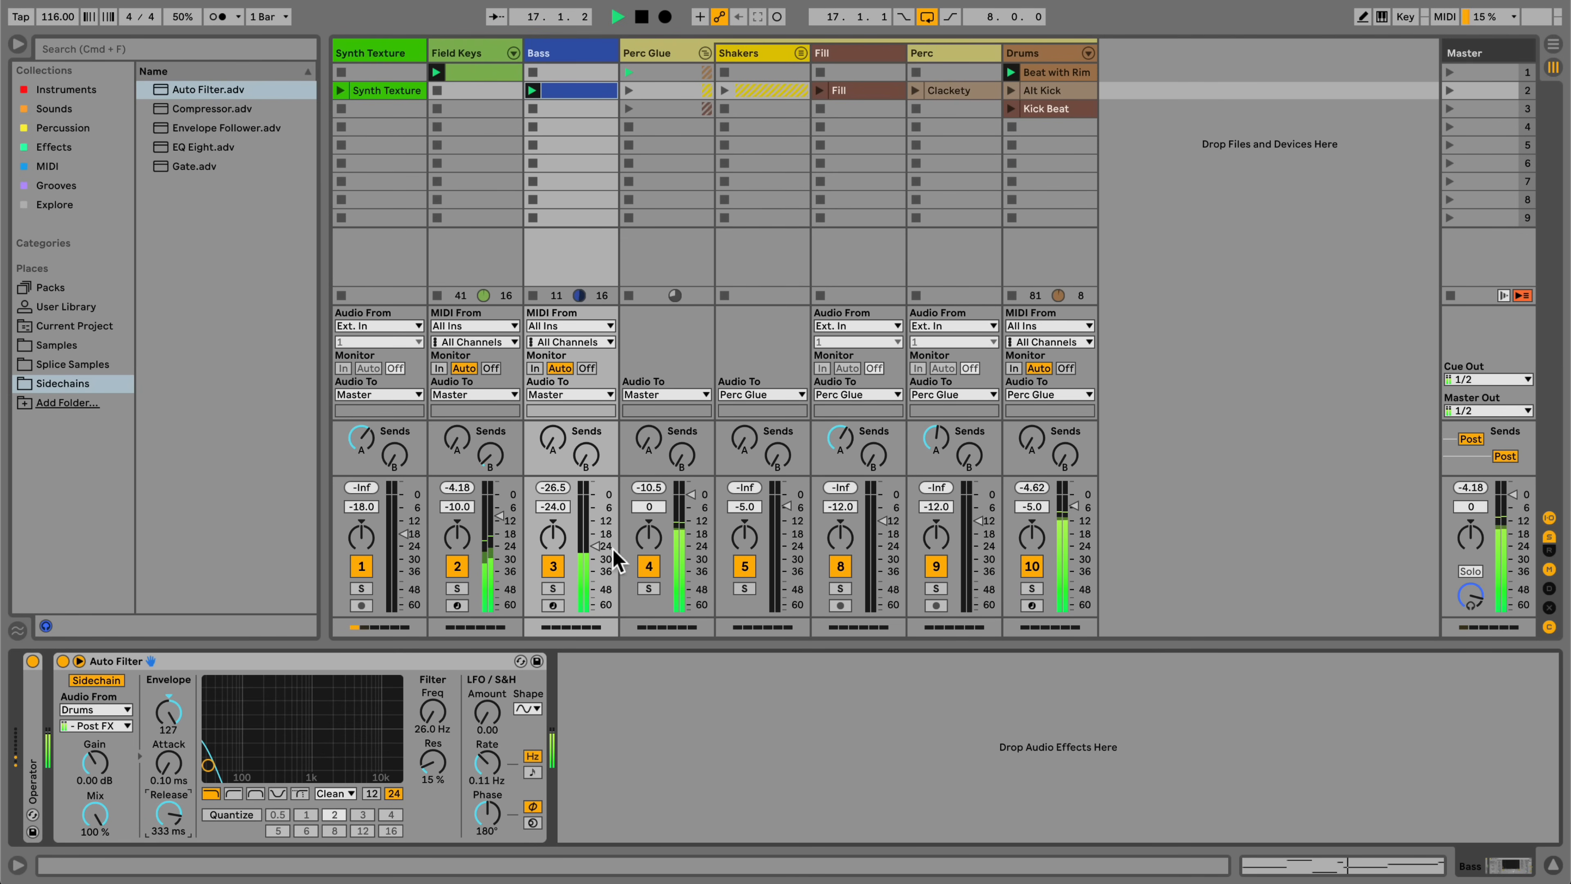
Audition the sidechained bass with the Alt Kick clip on Drums, and return to the Kick Beat clip.
left_click(1010, 91)
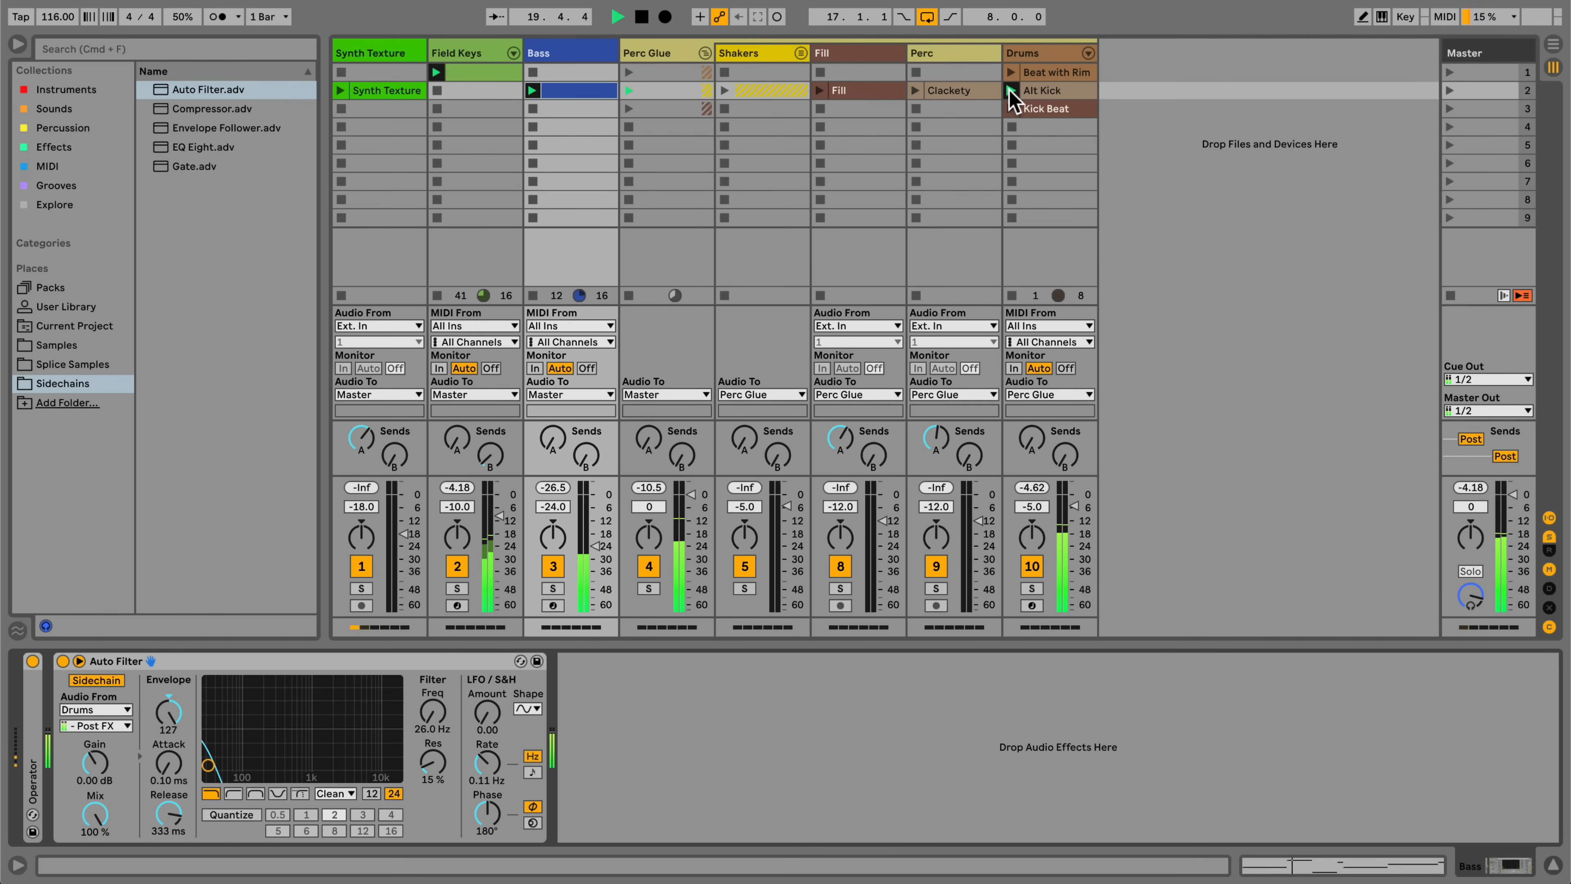
left_click(1011, 109)
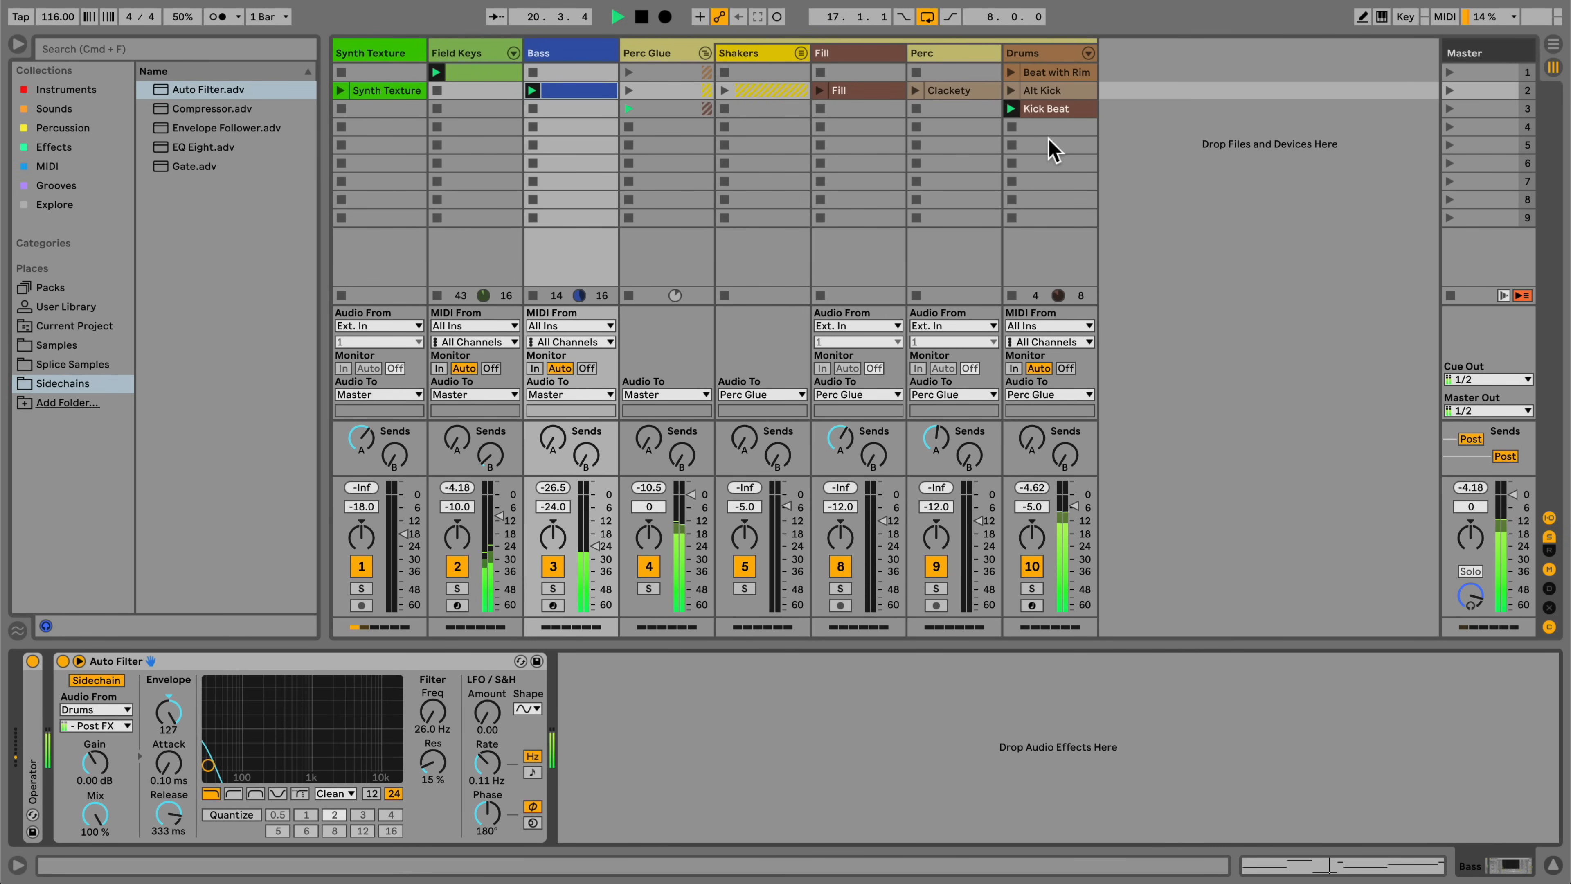
Launch the Clackety clip on Perc and the Synth Texture clip, and solo both of their tracks.
left_click(915, 90)
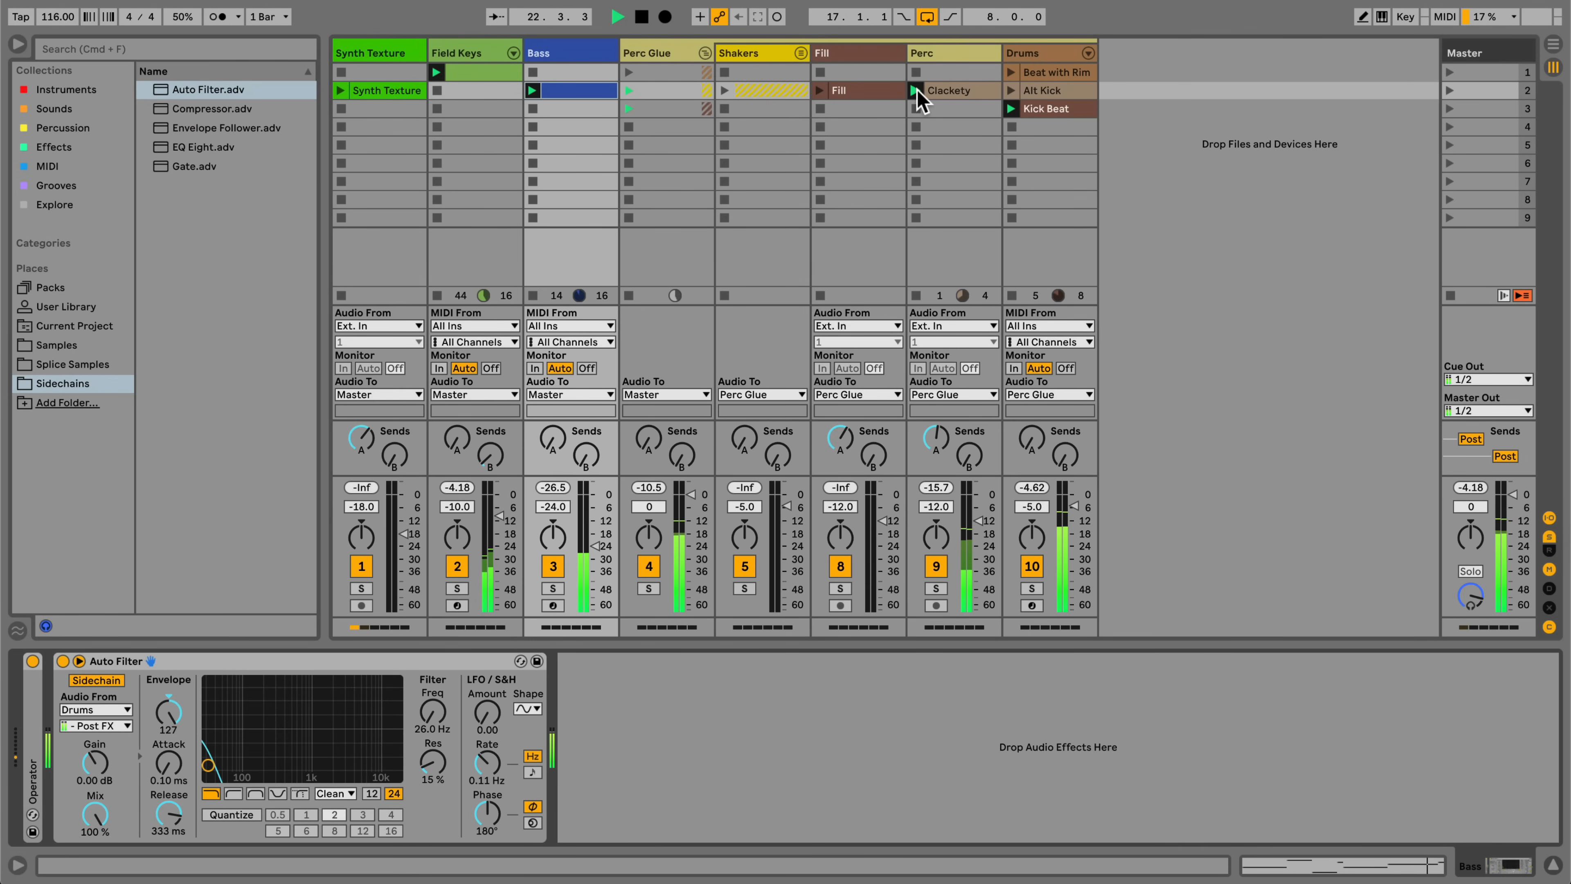
left_click(936, 588)
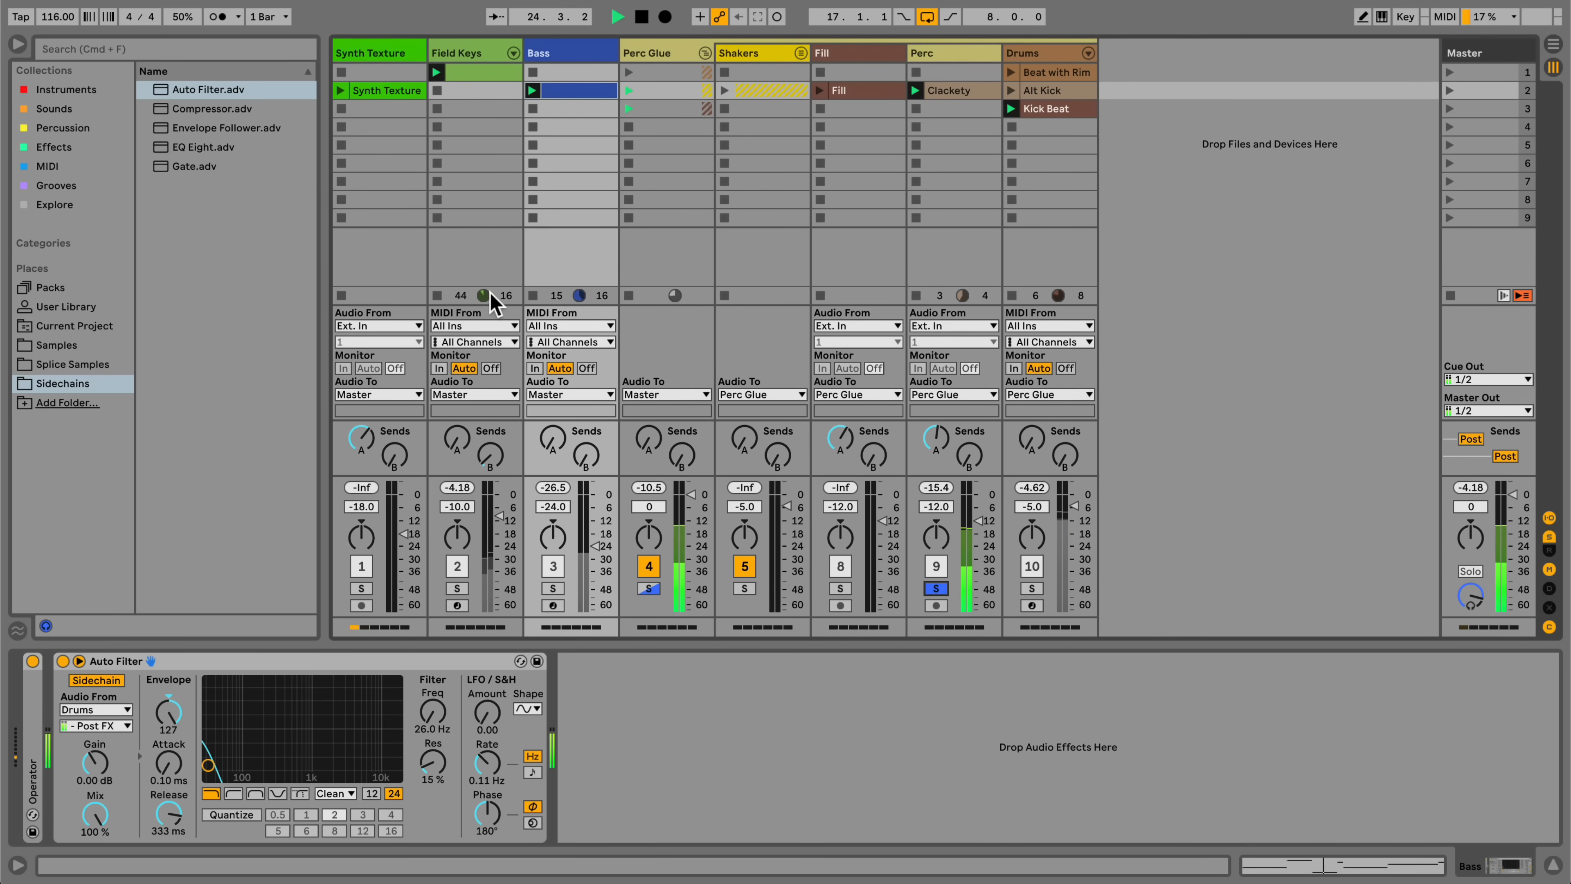
left_click(340, 90)
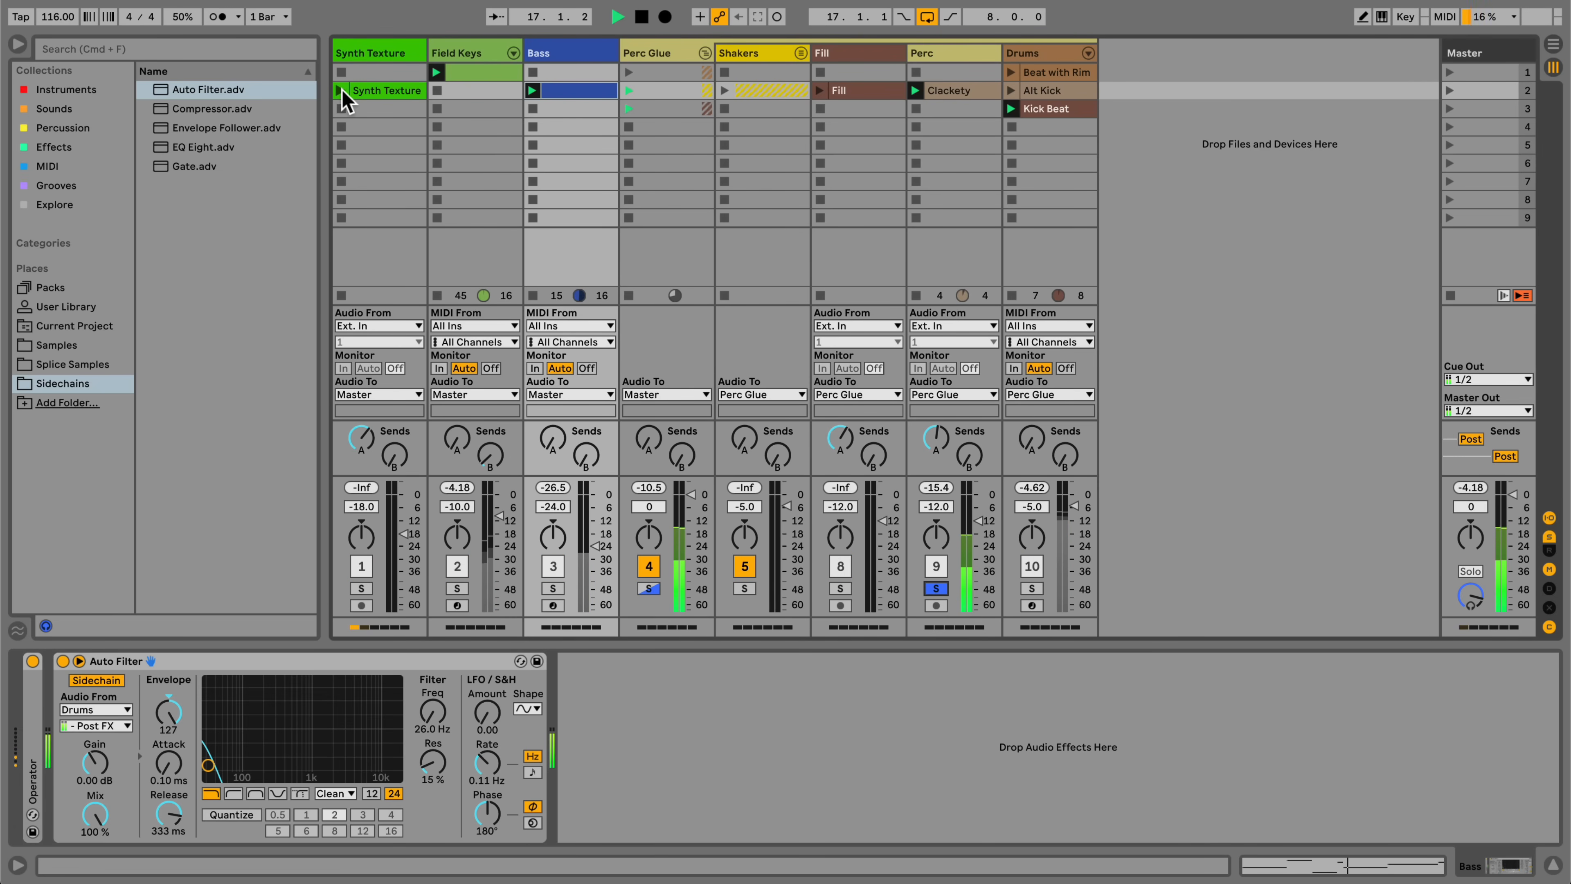
left_click(362, 588)
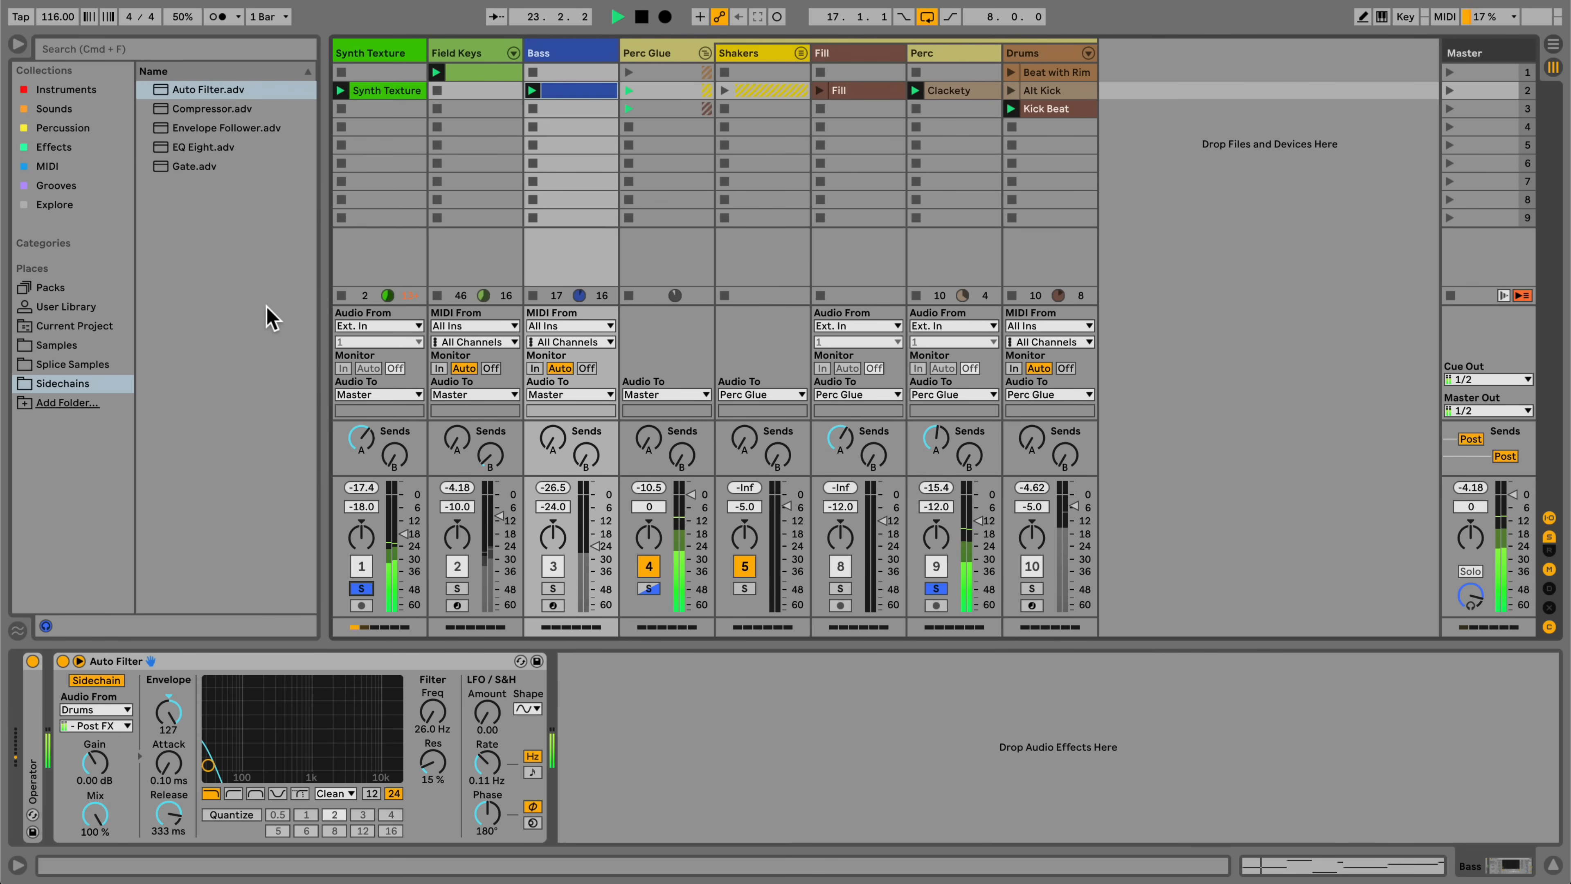
Add a Gate to the Synth Texture track and enable its sidechain with Perc as the source.
left_click_drag(194, 174, 369, 193)
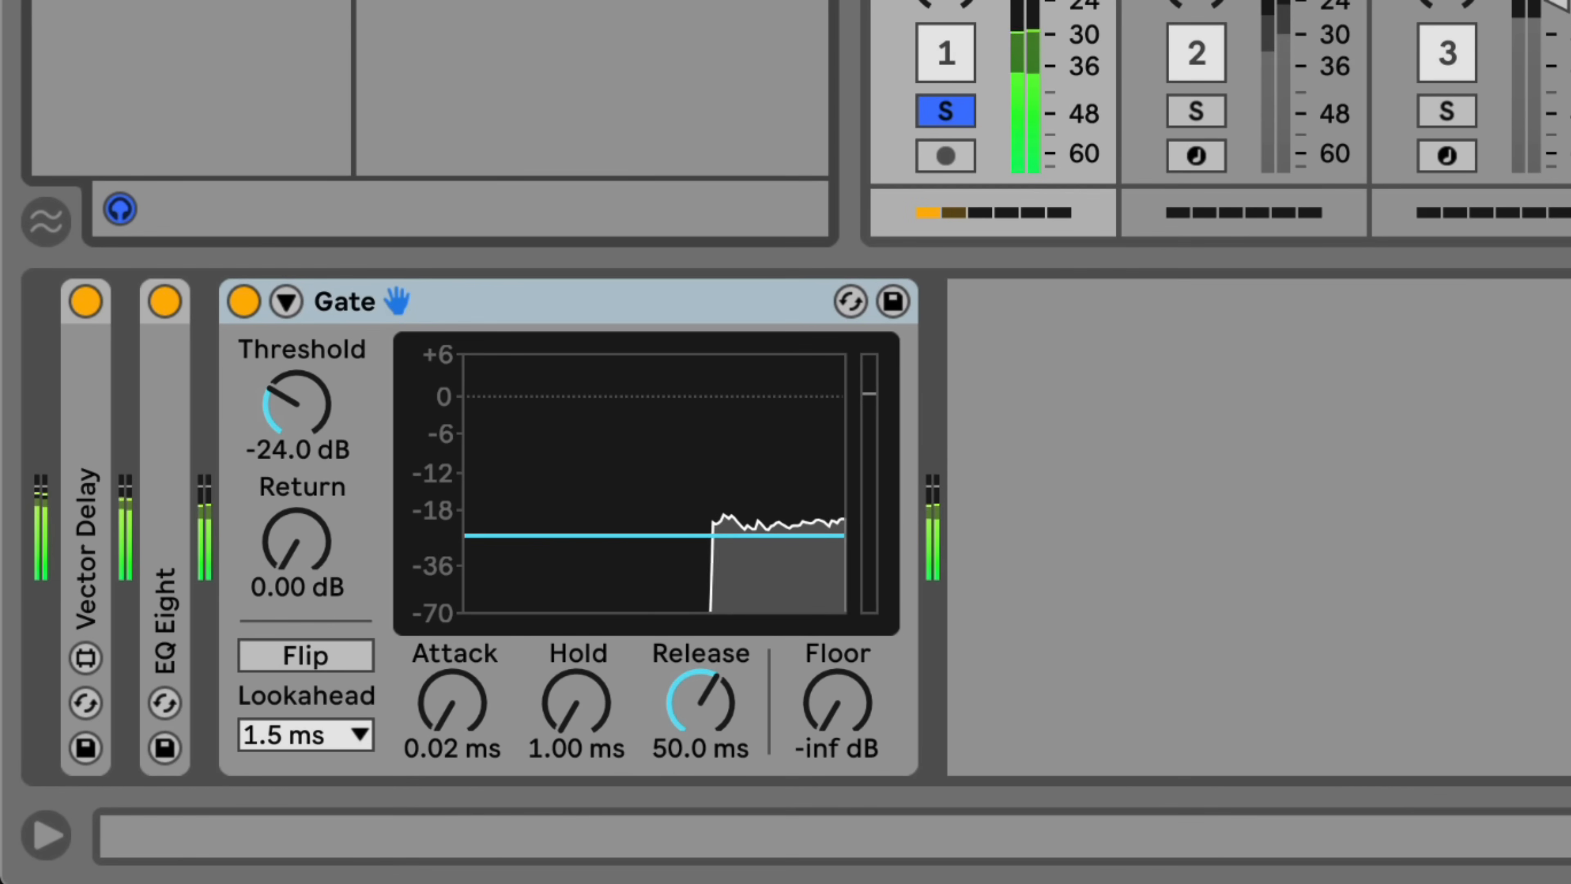
left_click(287, 302)
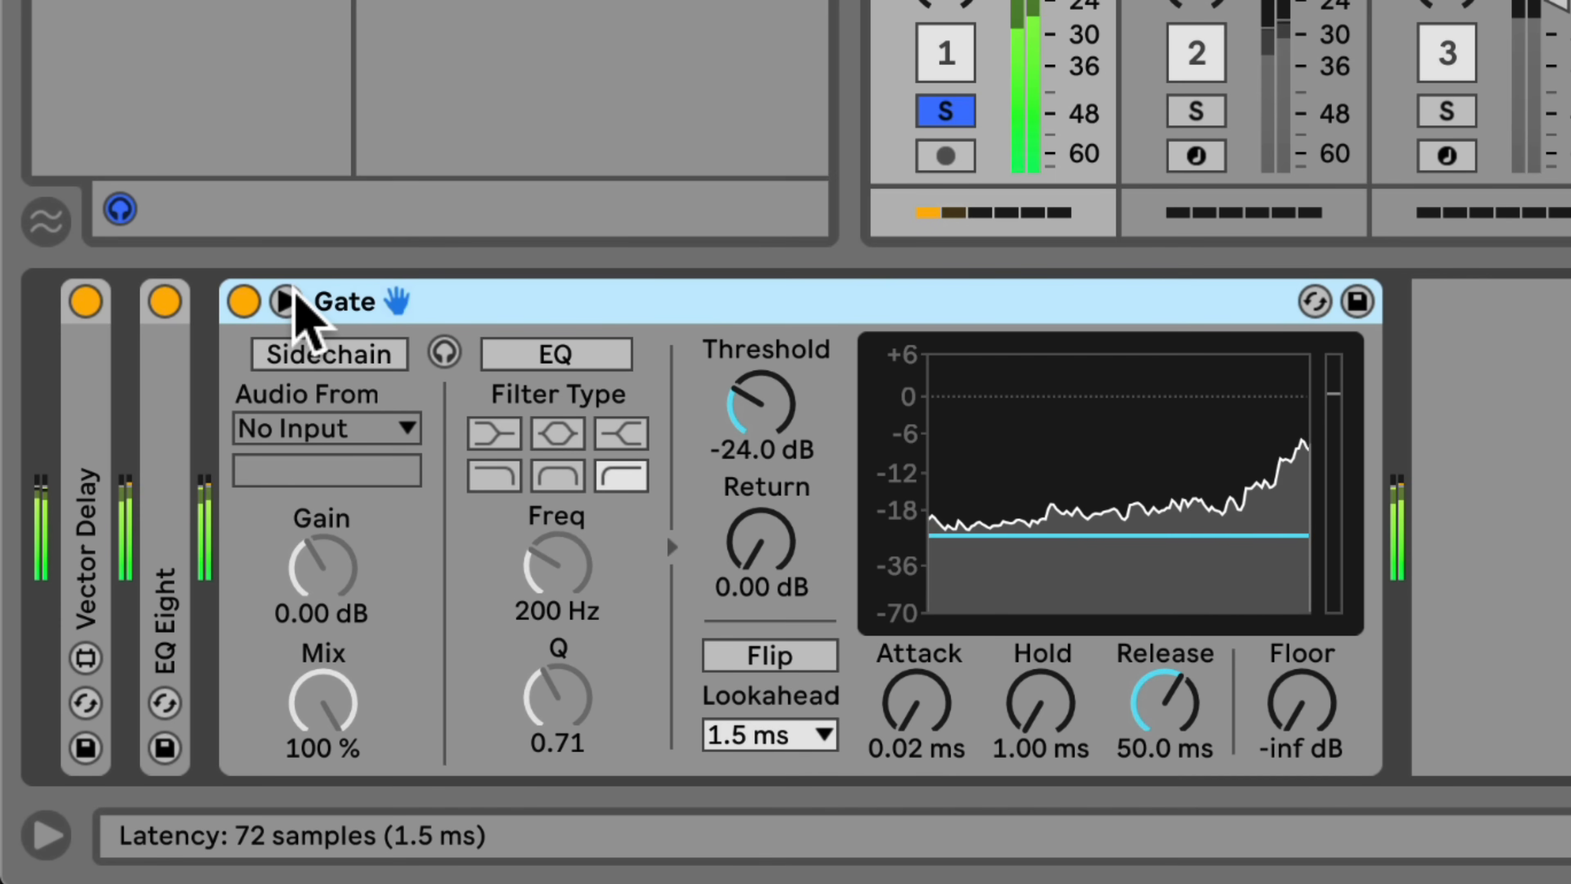
left_click(330, 356)
left_click(327, 427)
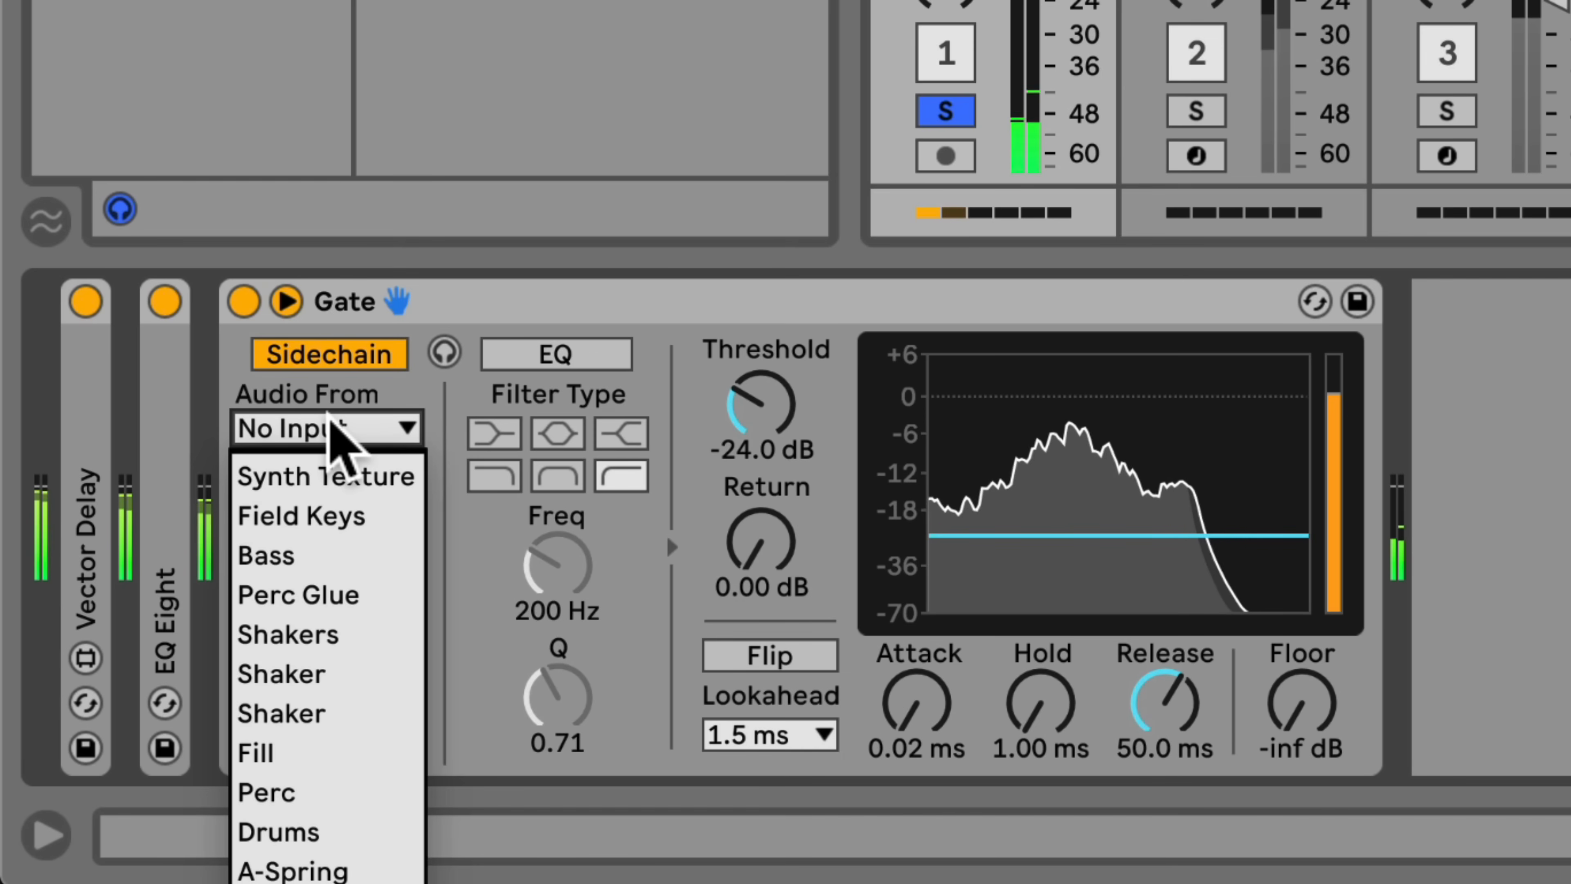
left_click(291, 789)
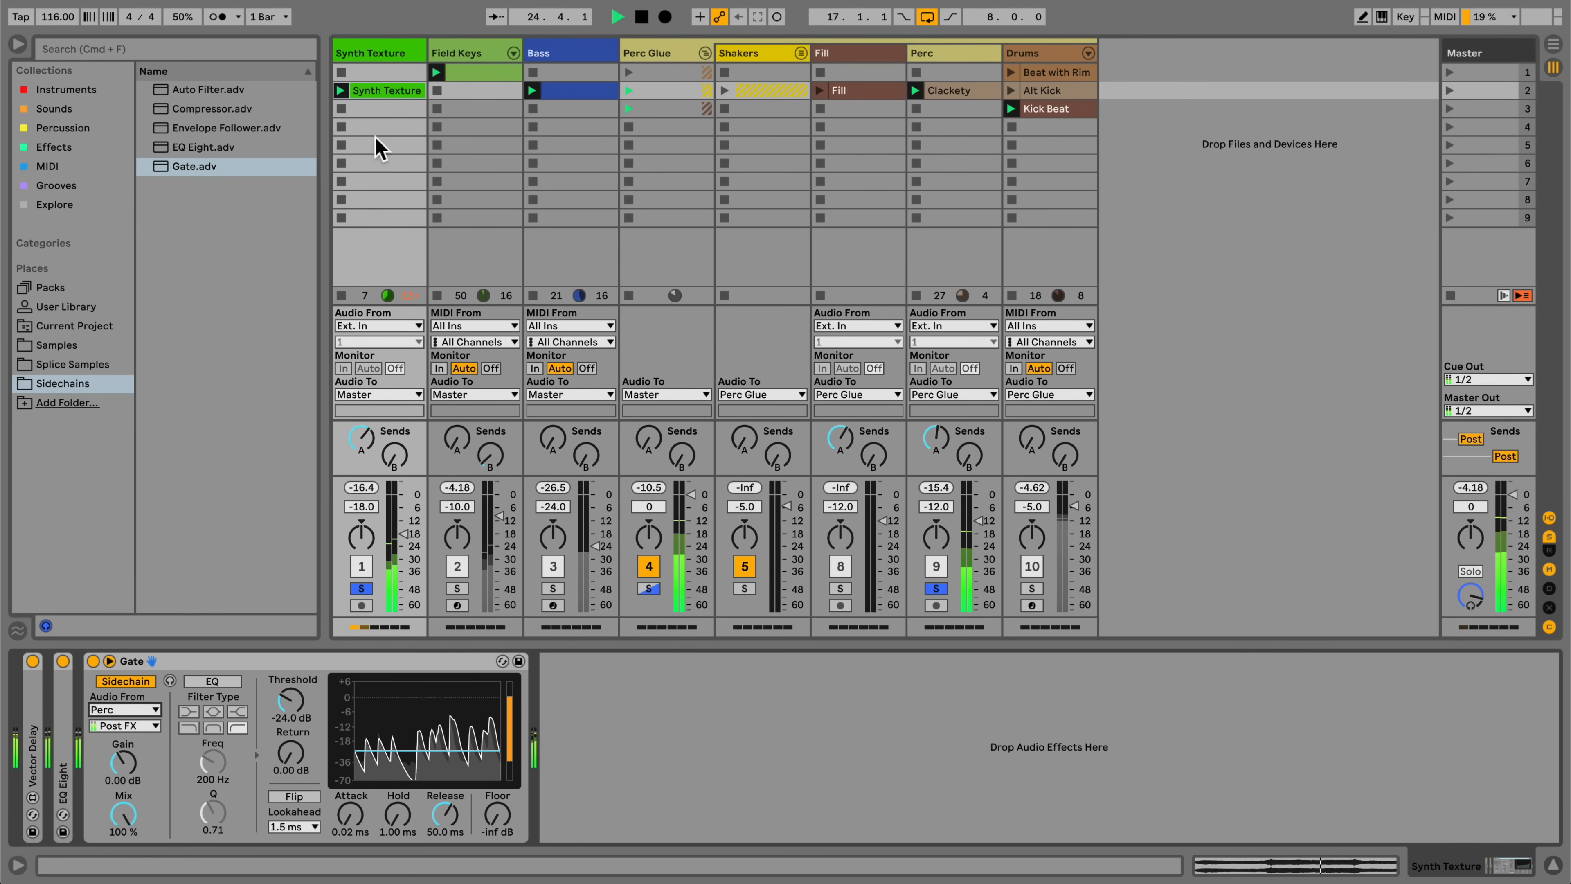
Insert an audio track after Synth Texture, name it Snare Iso, and take its audio from Perc.
right_click(373, 59)
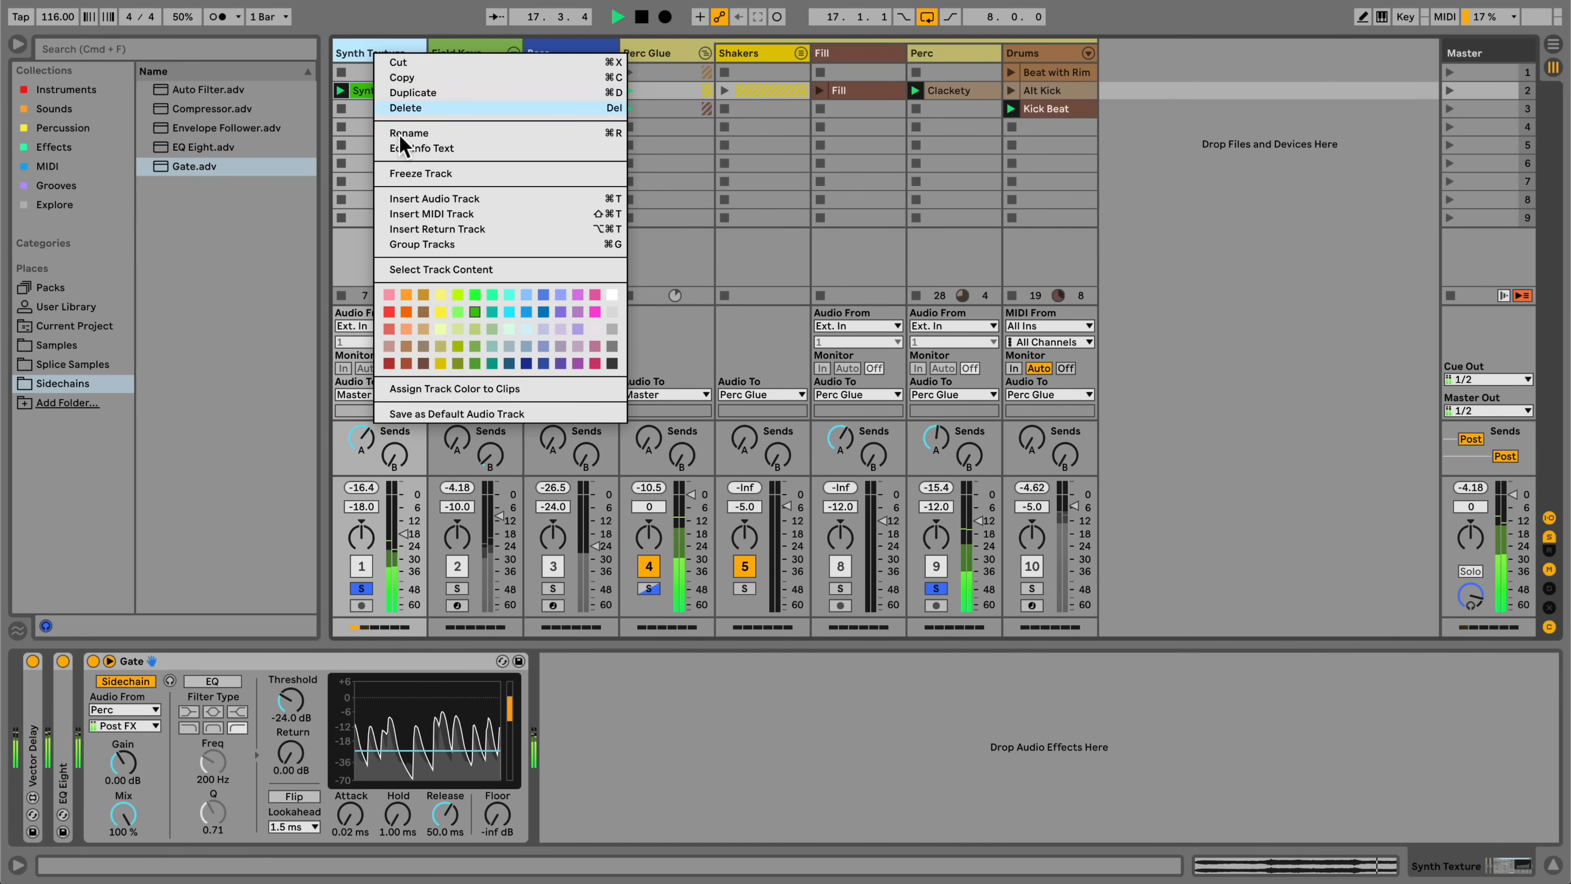
left_click(424, 199)
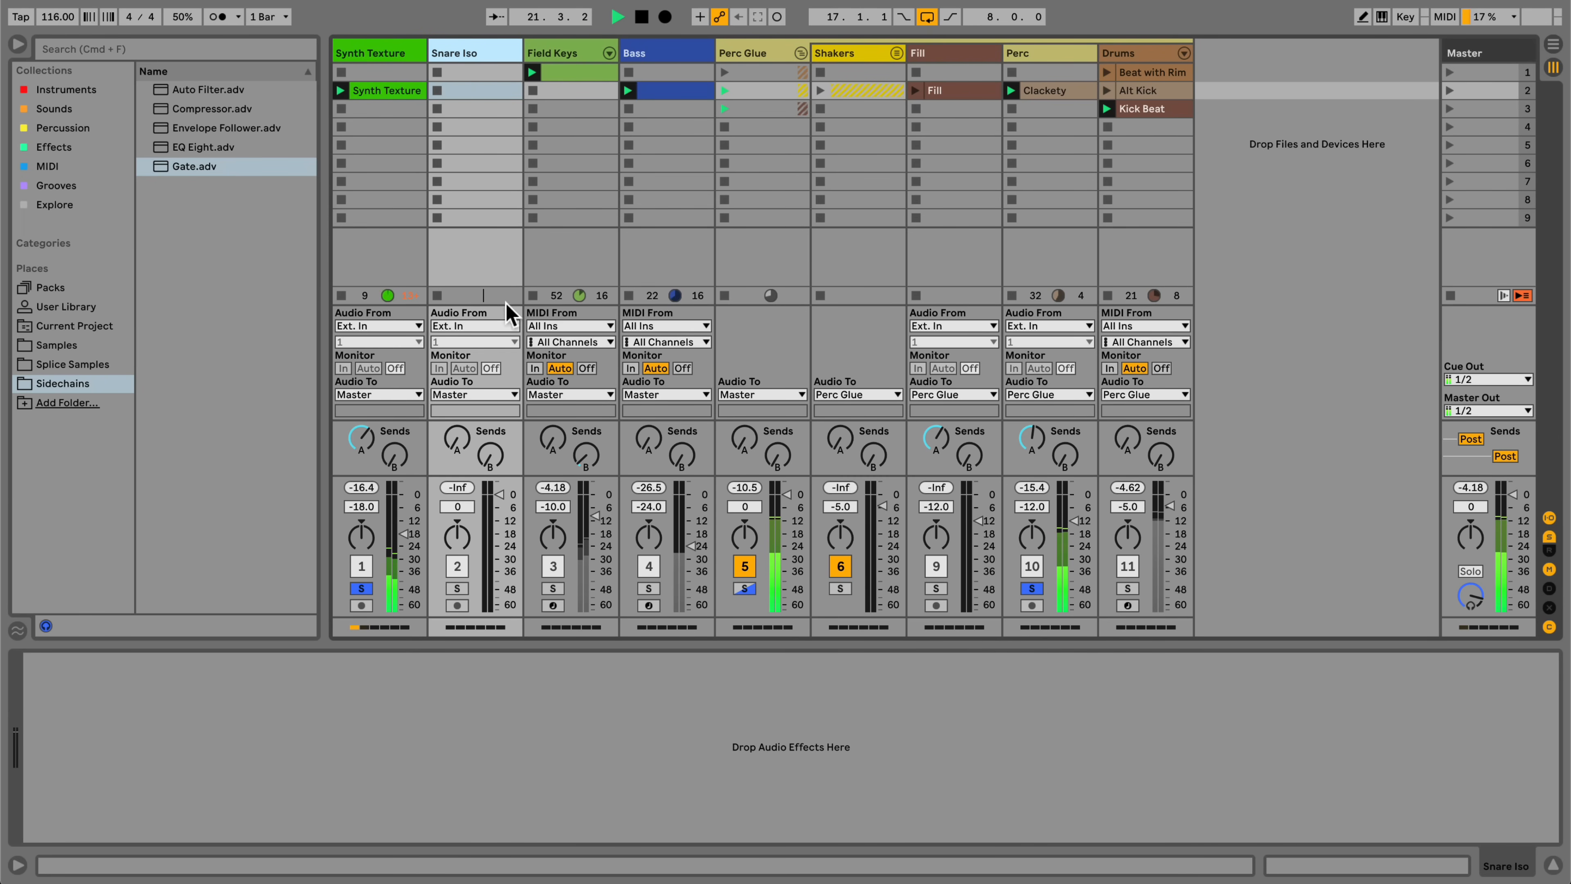
left_click(491, 326)
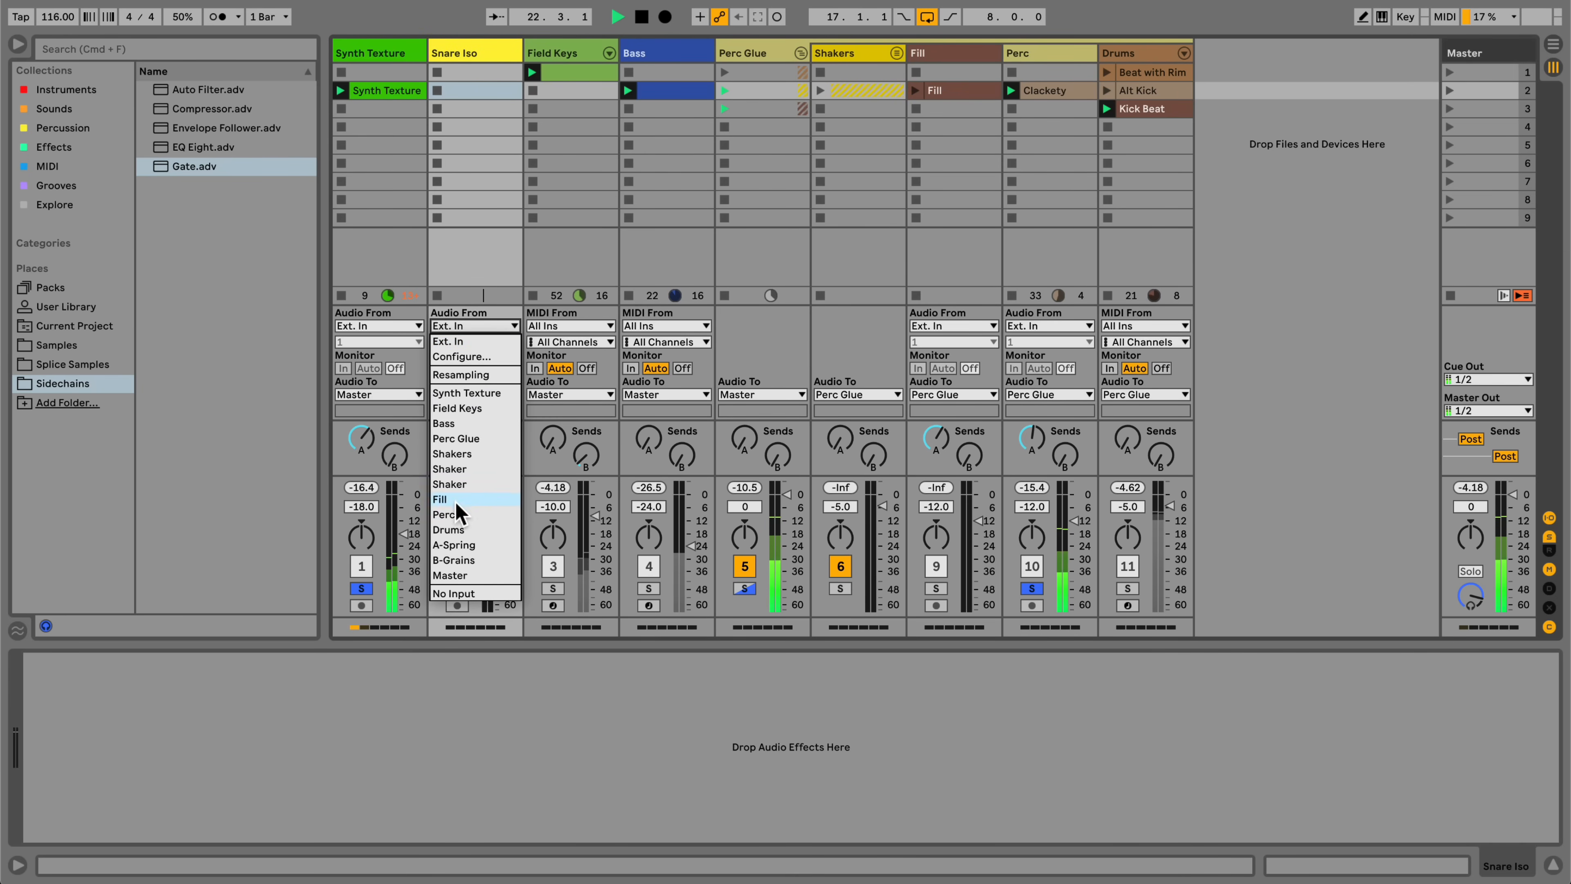
left_click(456, 514)
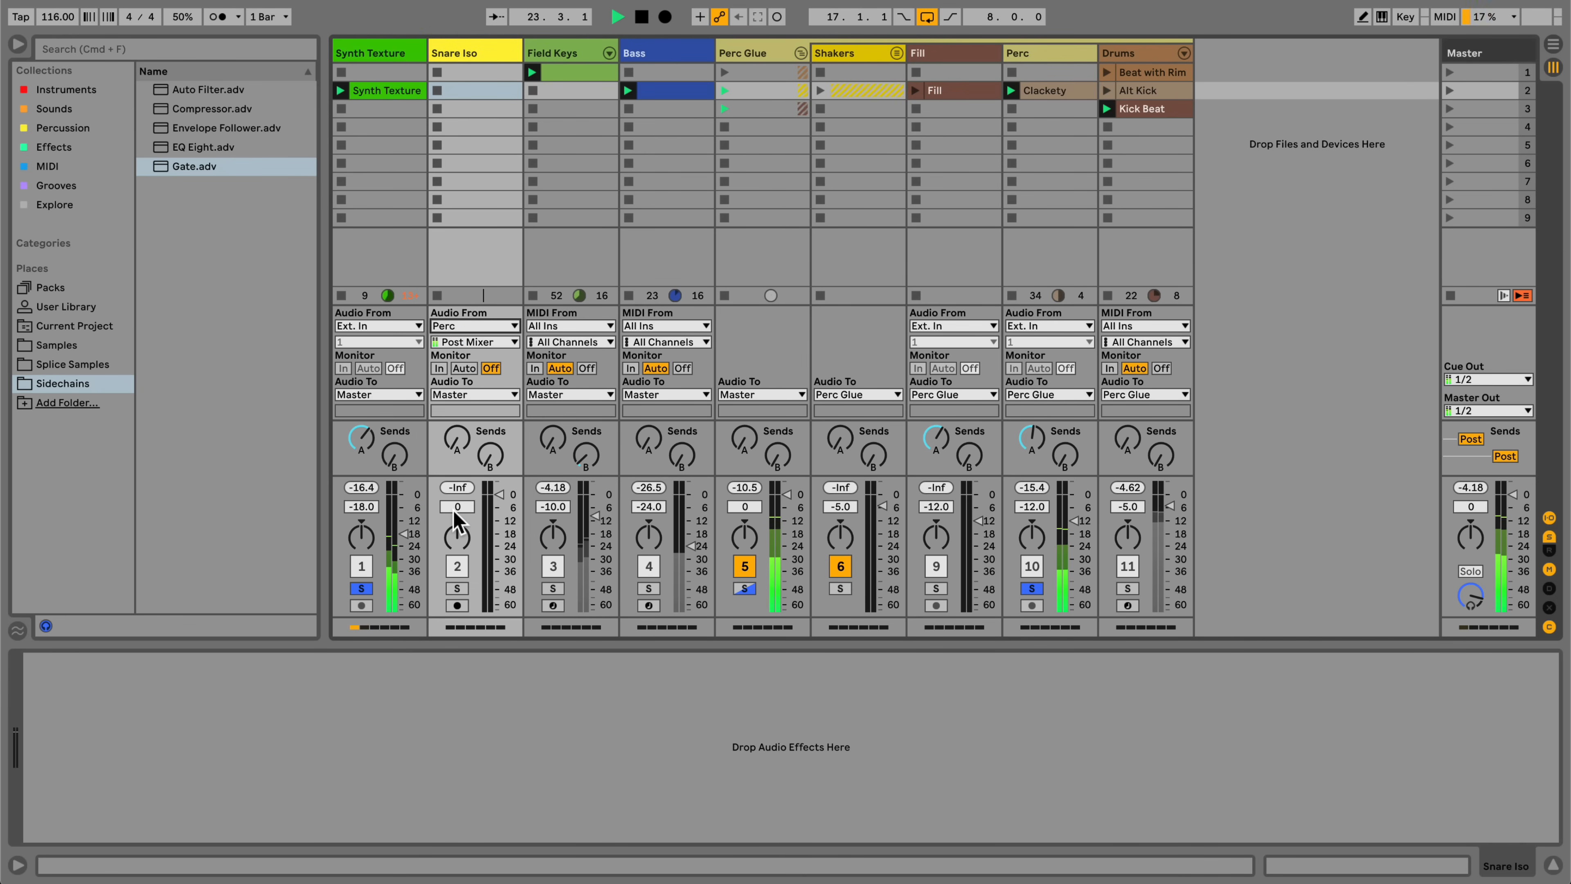
Solo Snare Iso, set its monitoring to In and tap its Perc input at Post FX.
left_click(457, 589)
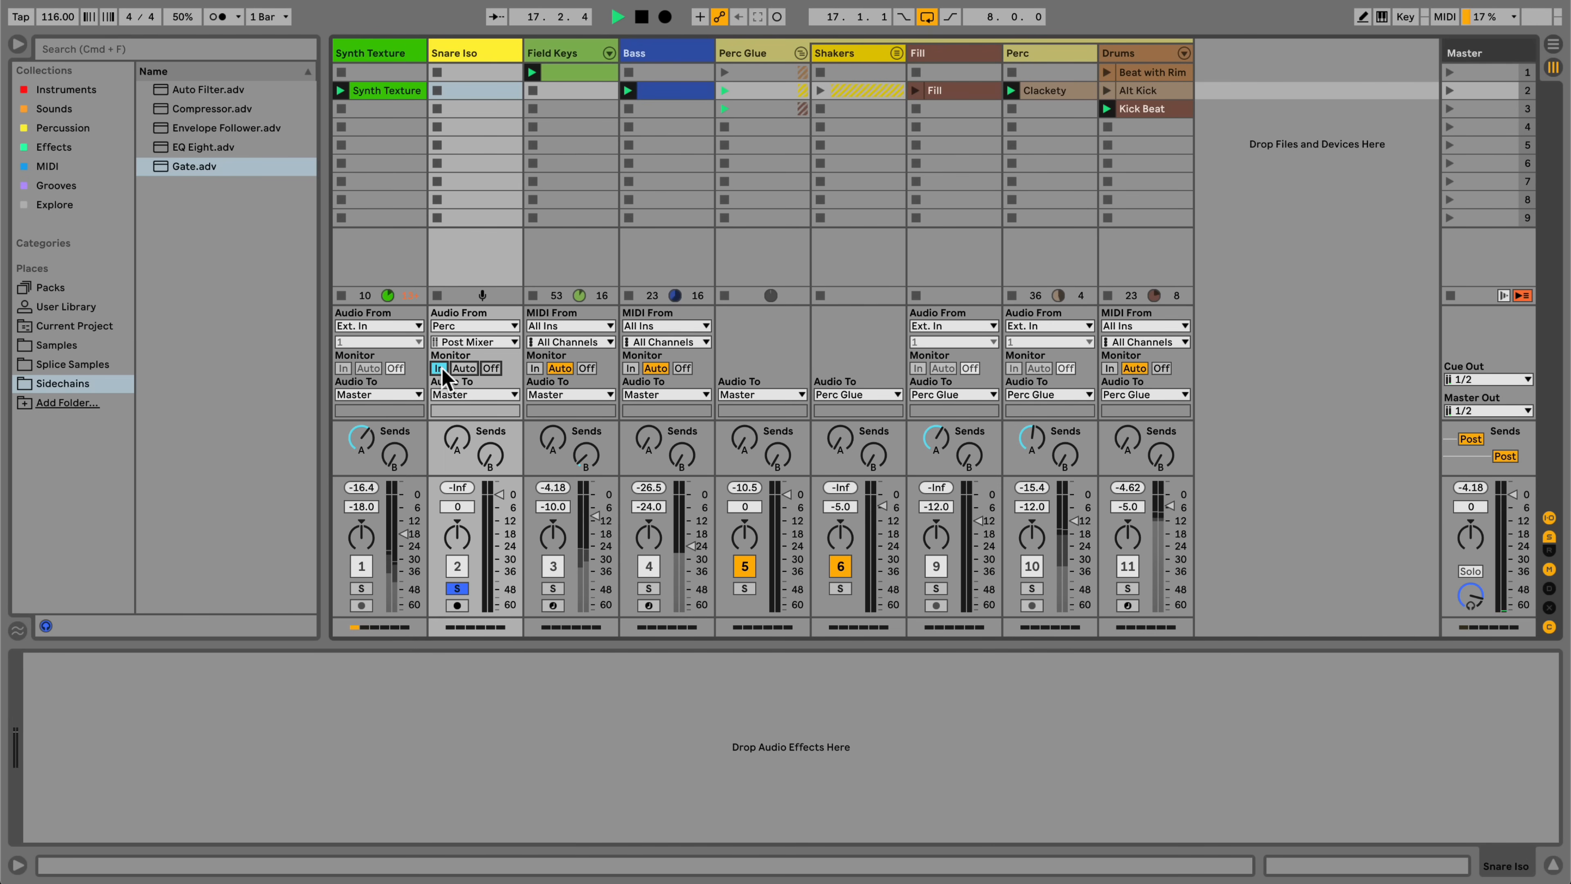
left_click(474, 342)
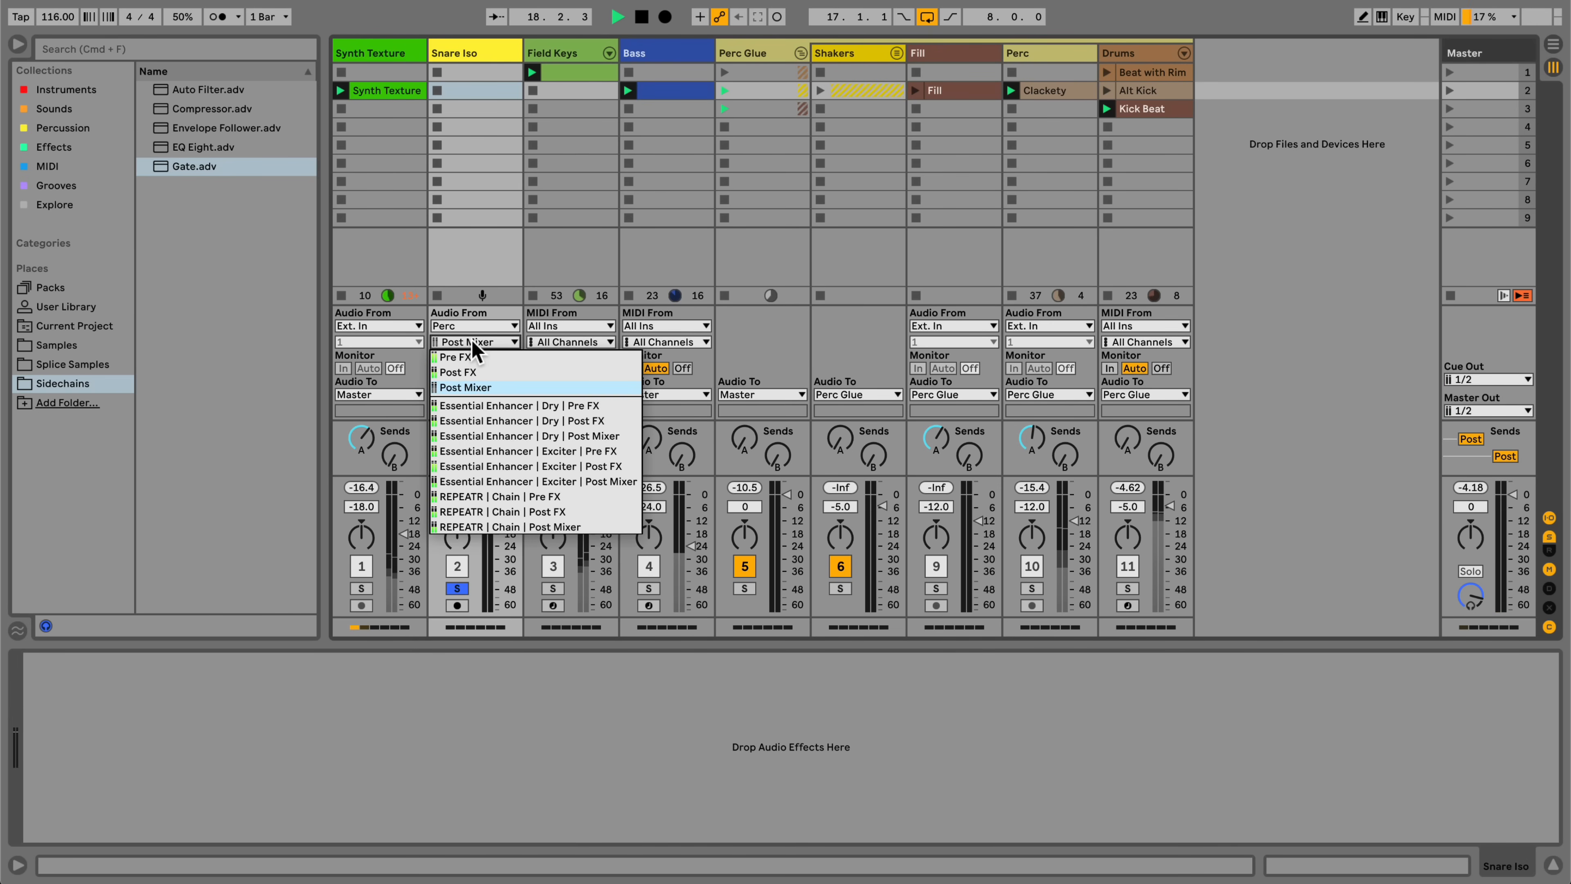
left_click(472, 373)
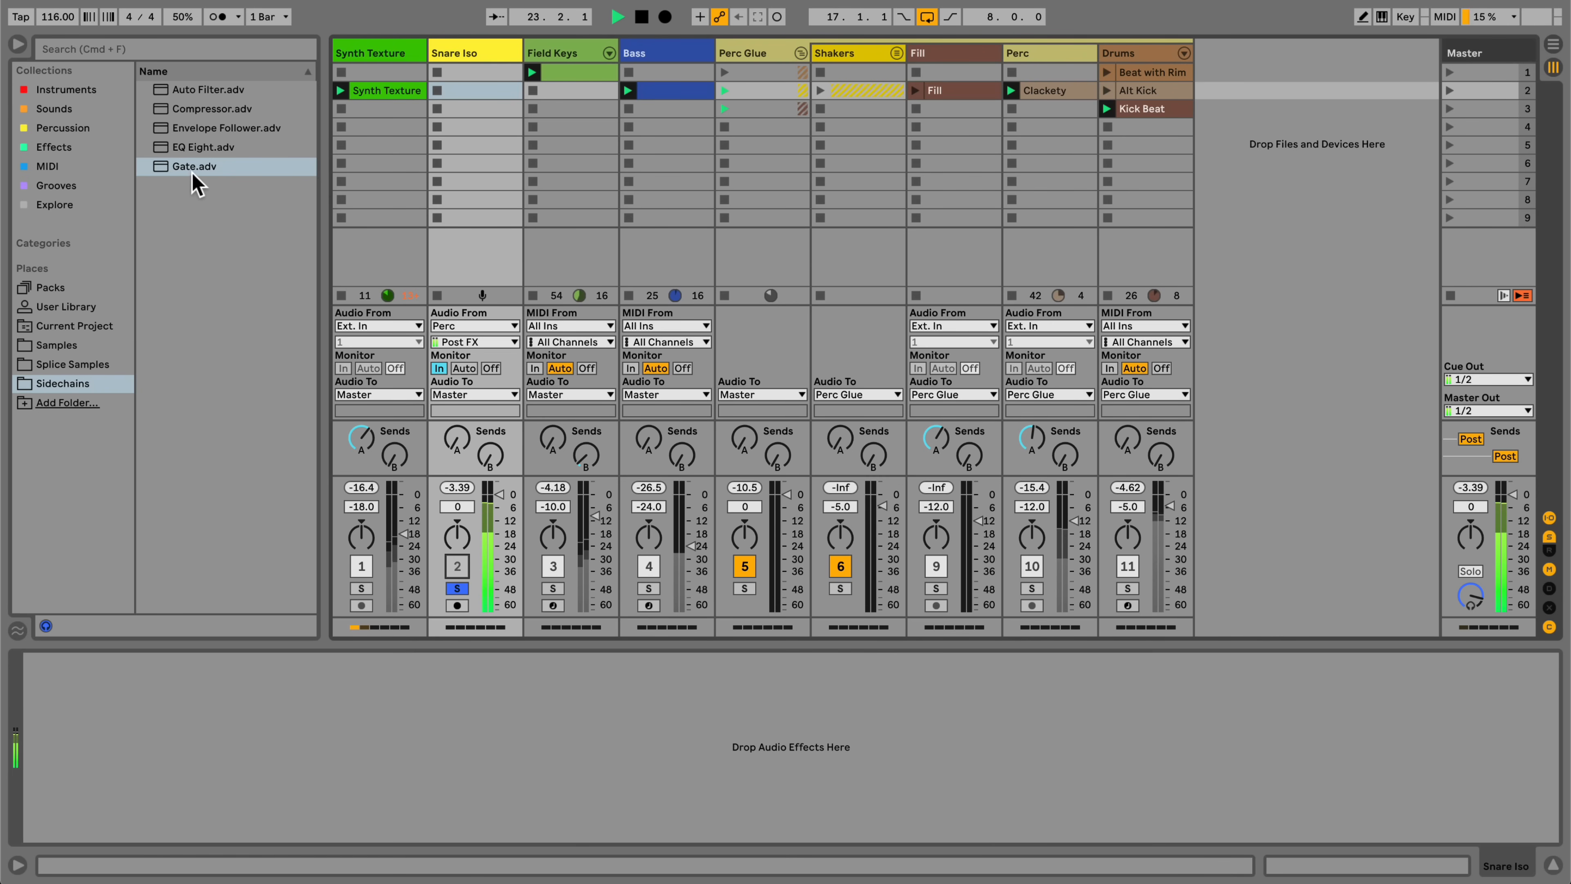
Add a Gate to Snare Iso and set its threshold to -14.0 dB.
left_click_drag(197, 183, 458, 220)
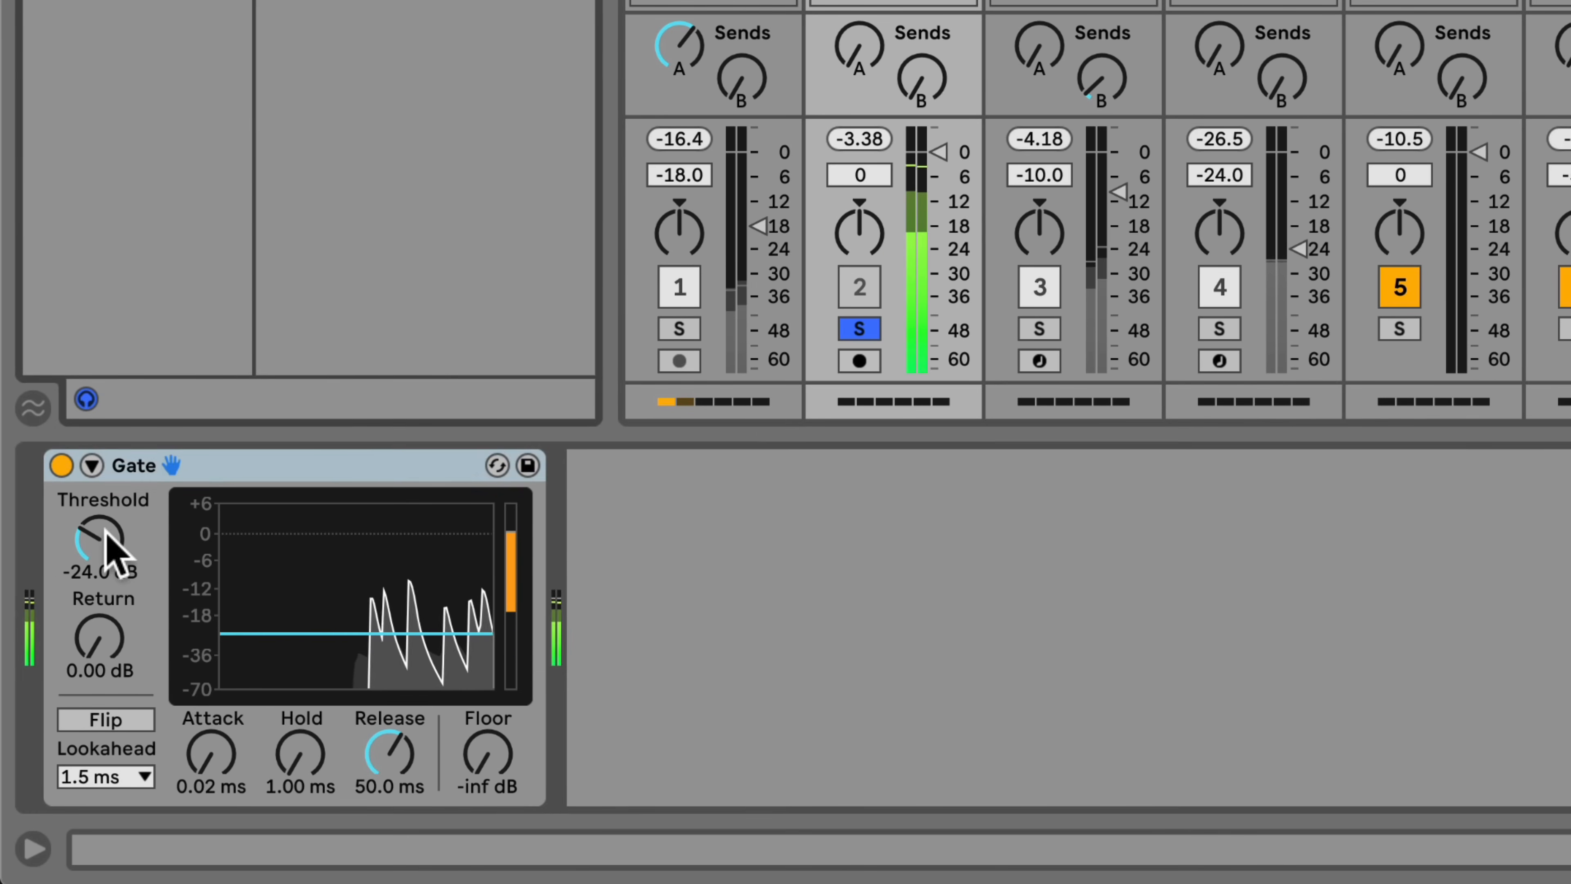
left_click_drag(61, 698, 62, 674)
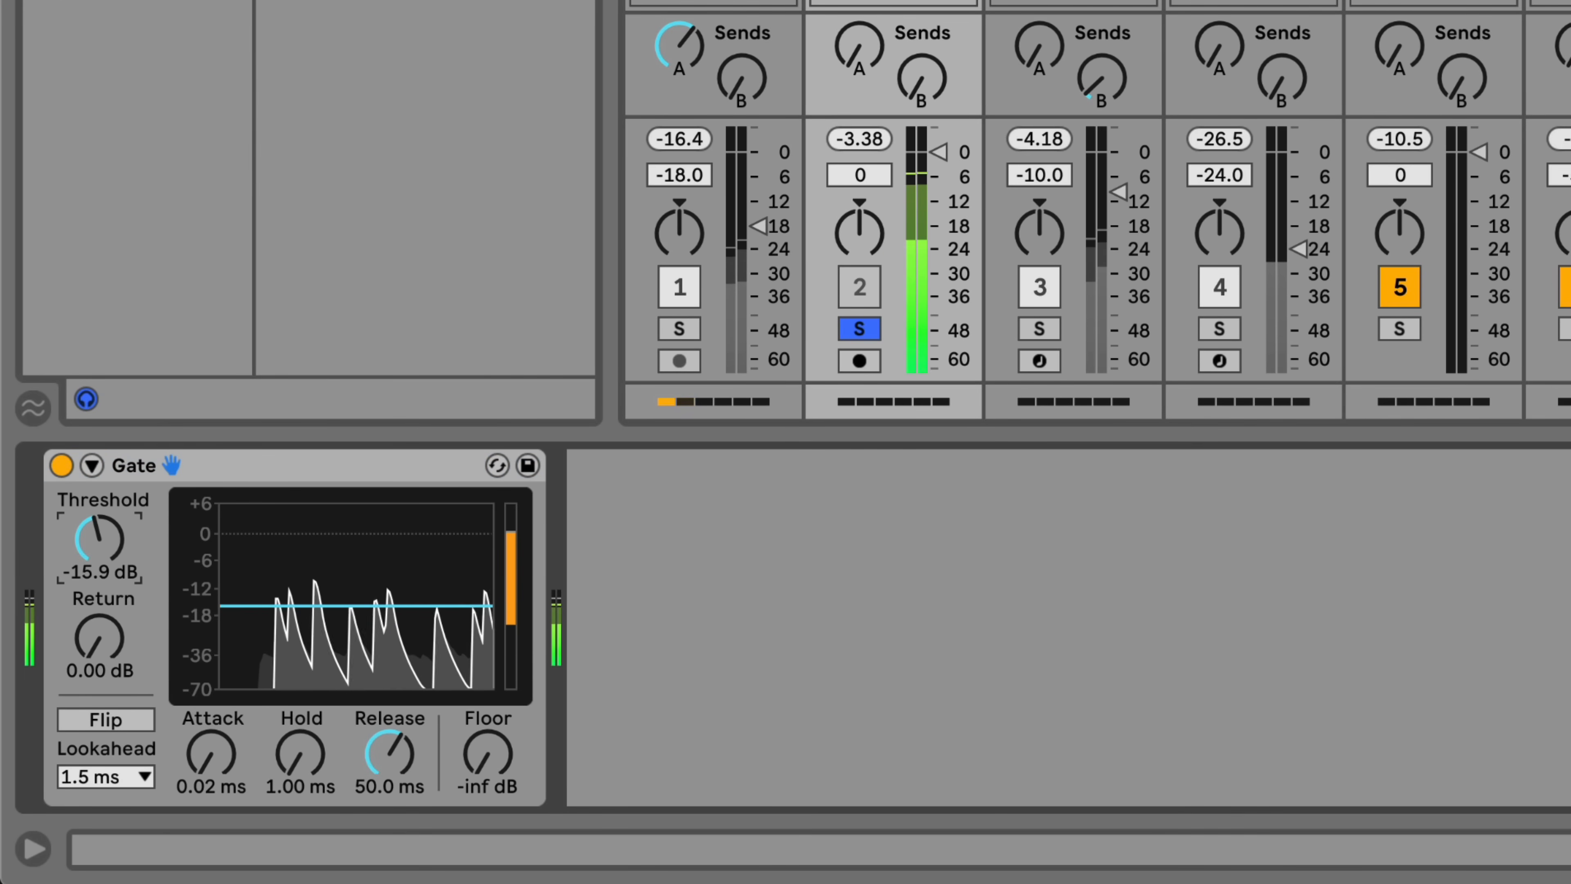
left_click_drag(99, 538, 99, 526)
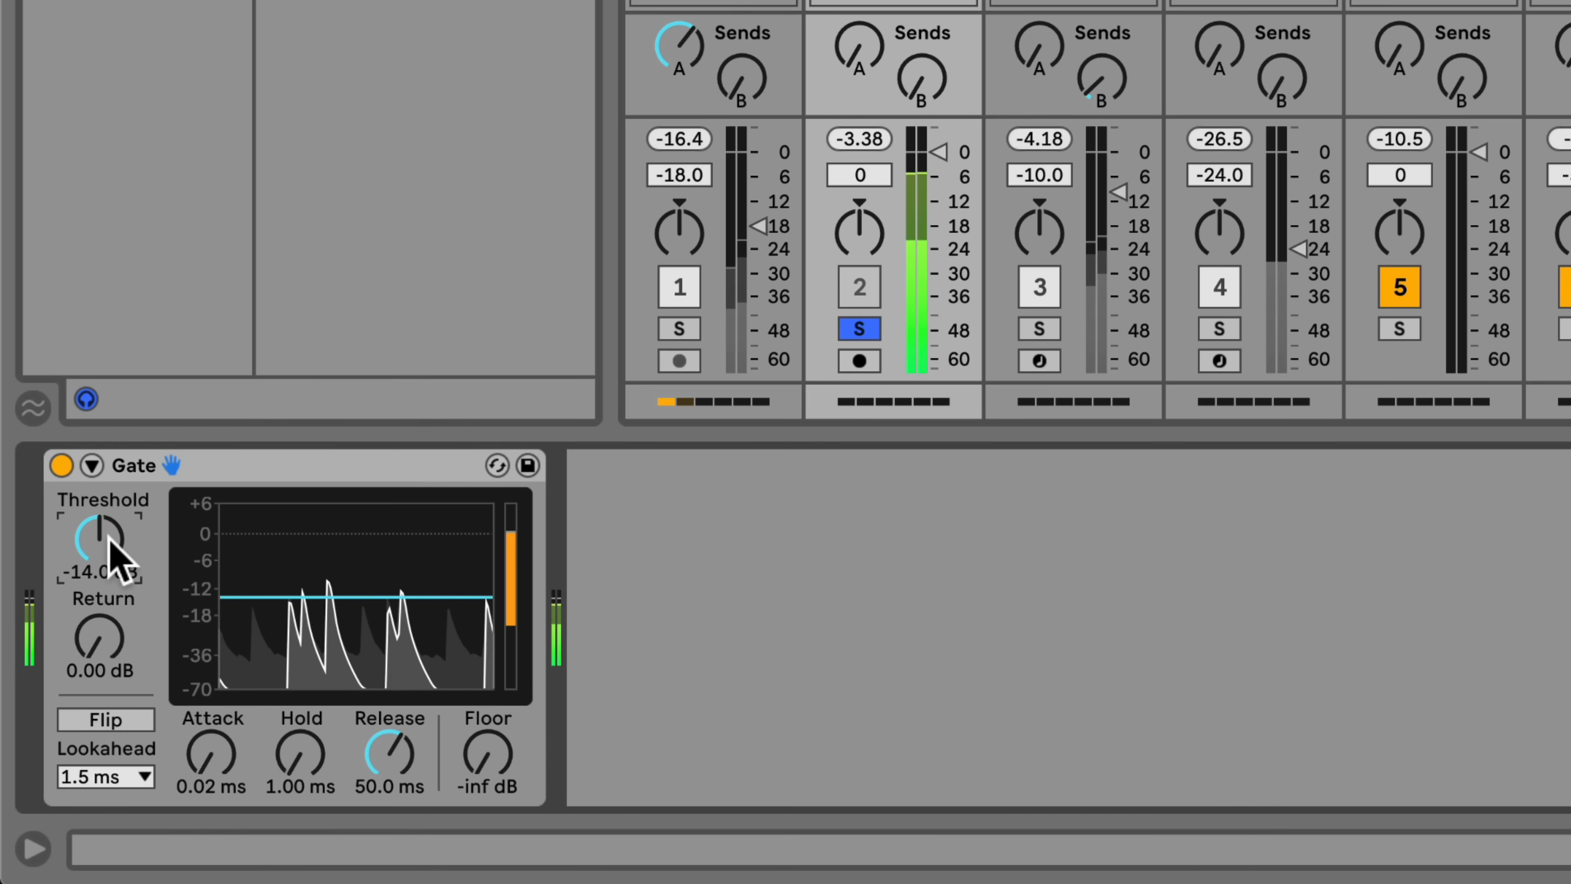
Insert an EQ Eight before Snare Iso's Gate with band 8 as a 4x low-pass at 1.38 kHz, and set the Gate's release to 5.51 ms.
left_click_drag(278, 2, 48, 519)
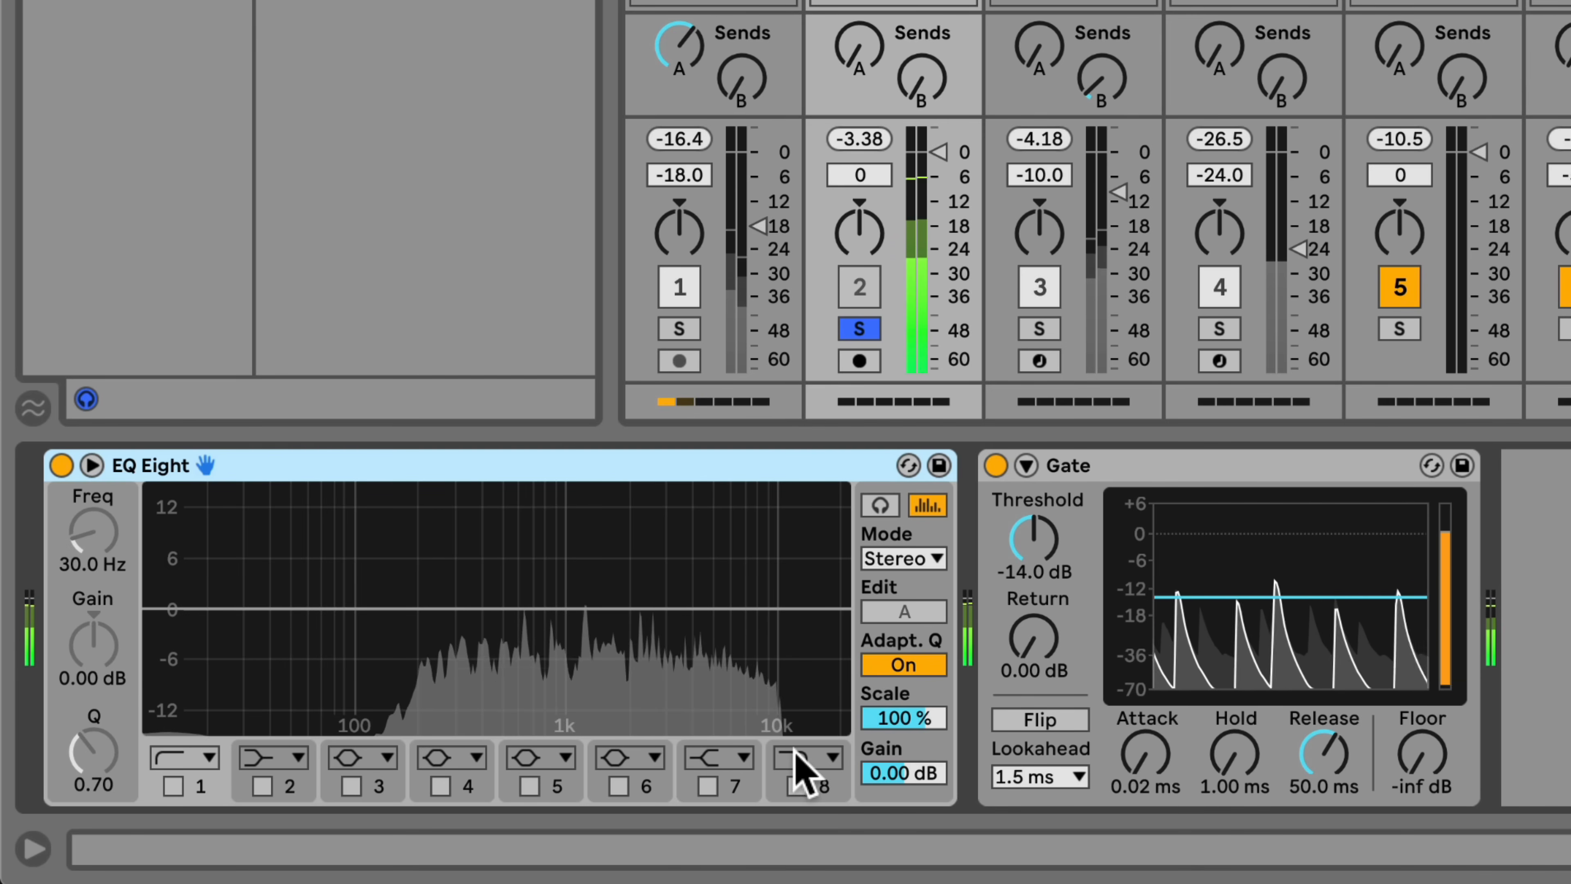
left_click(803, 774)
left_click(796, 786)
left_click(810, 756)
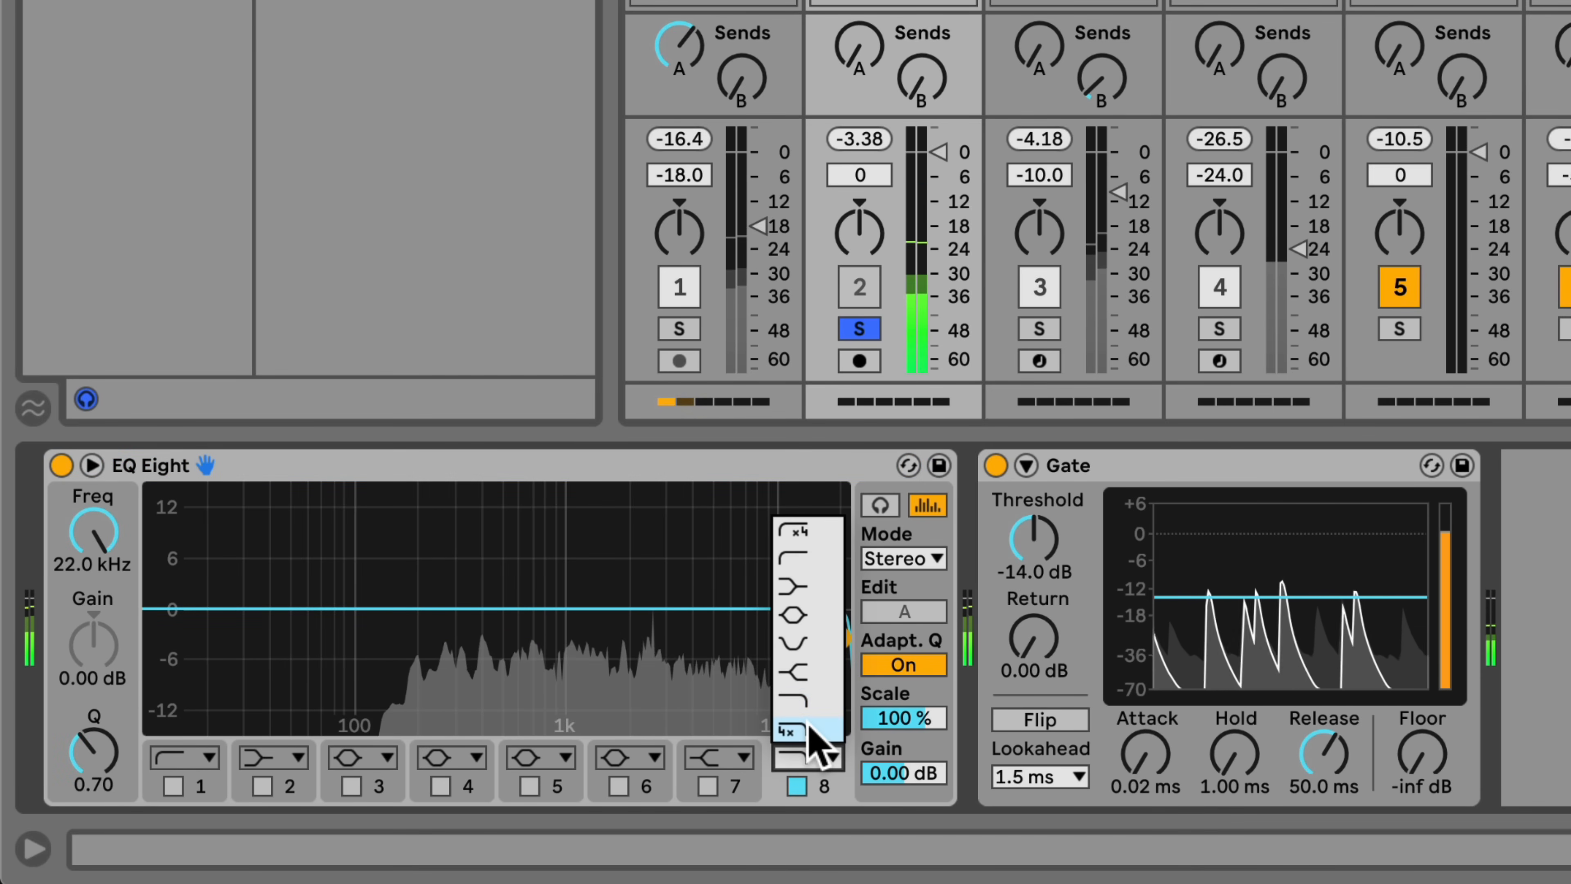
left_click(809, 729)
left_click_drag(842, 636, 597, 620)
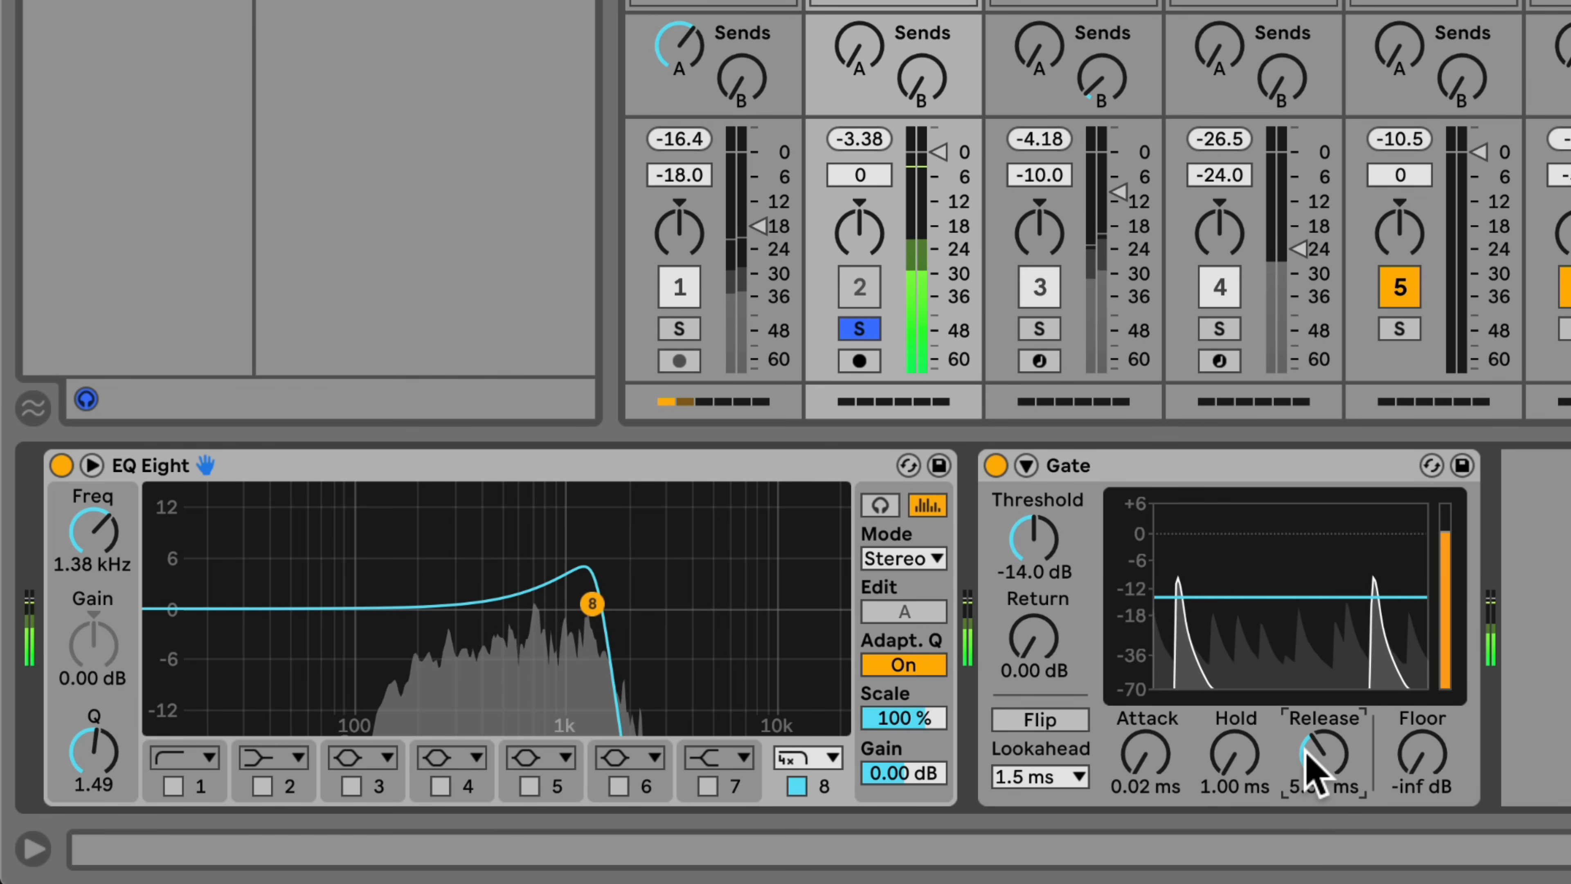
Solo Synth Texture and set its Gate's sidechain source to Snare Iso with a release of 105 ms.
left_click(687, 331)
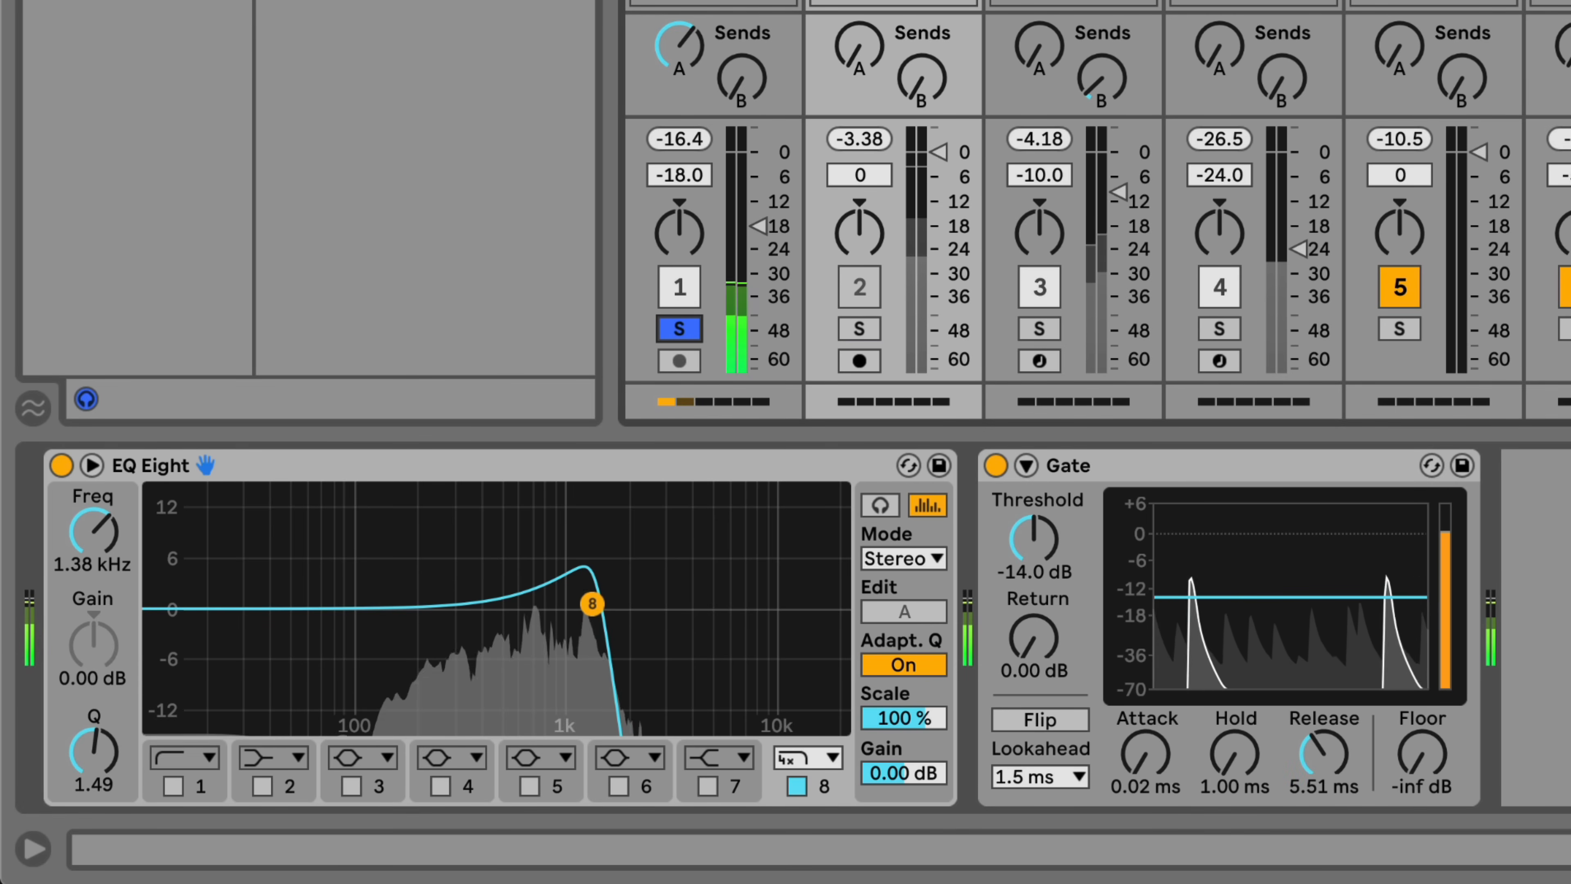
left_click(753, 338)
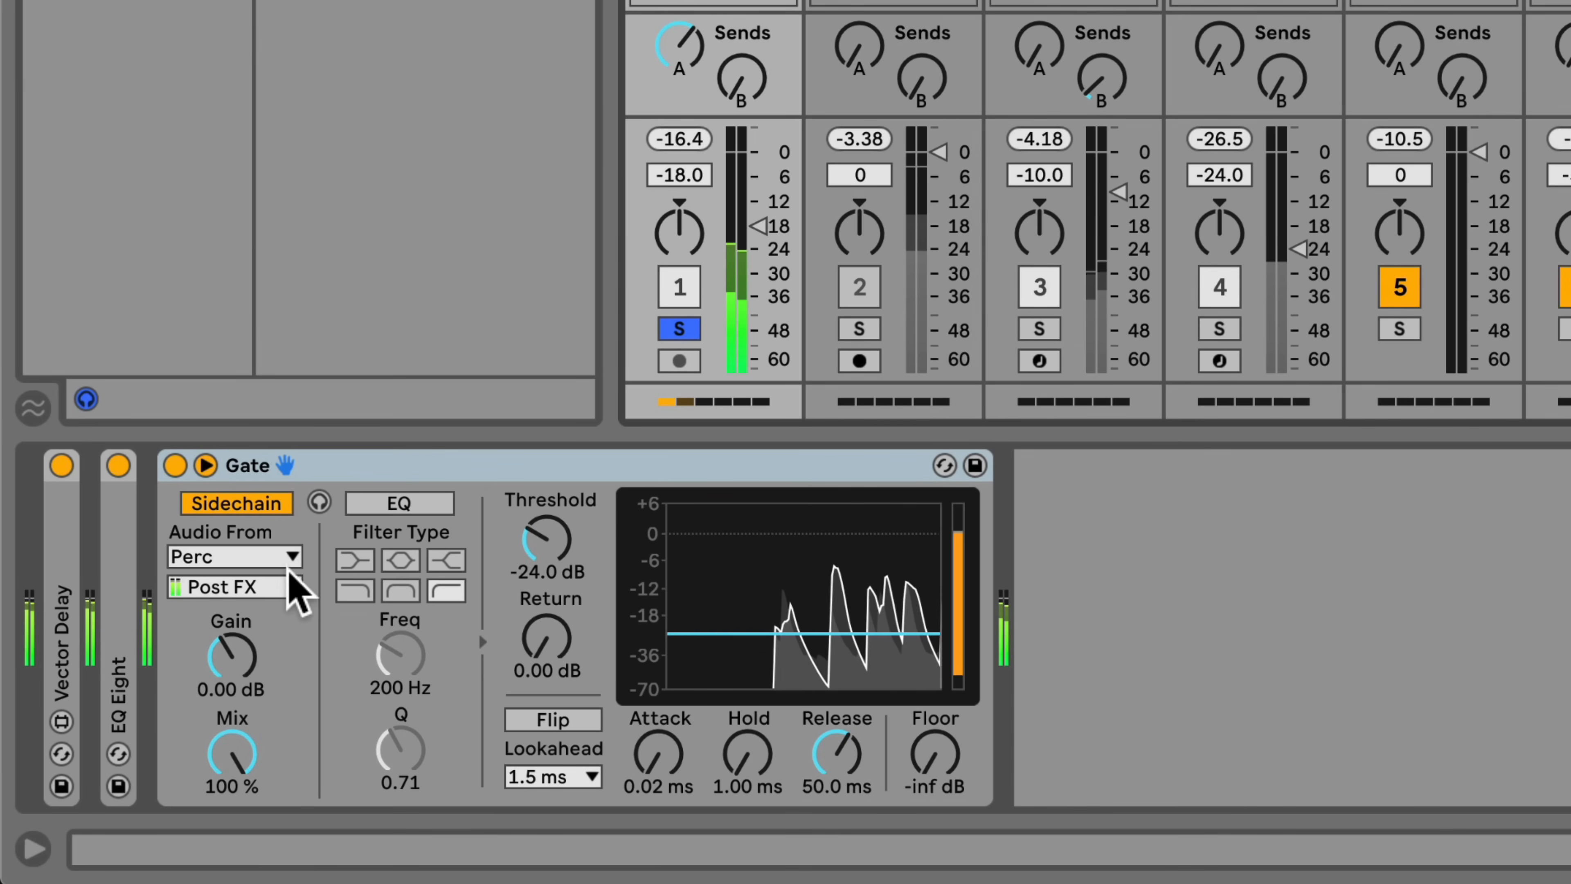
left_click(285, 556)
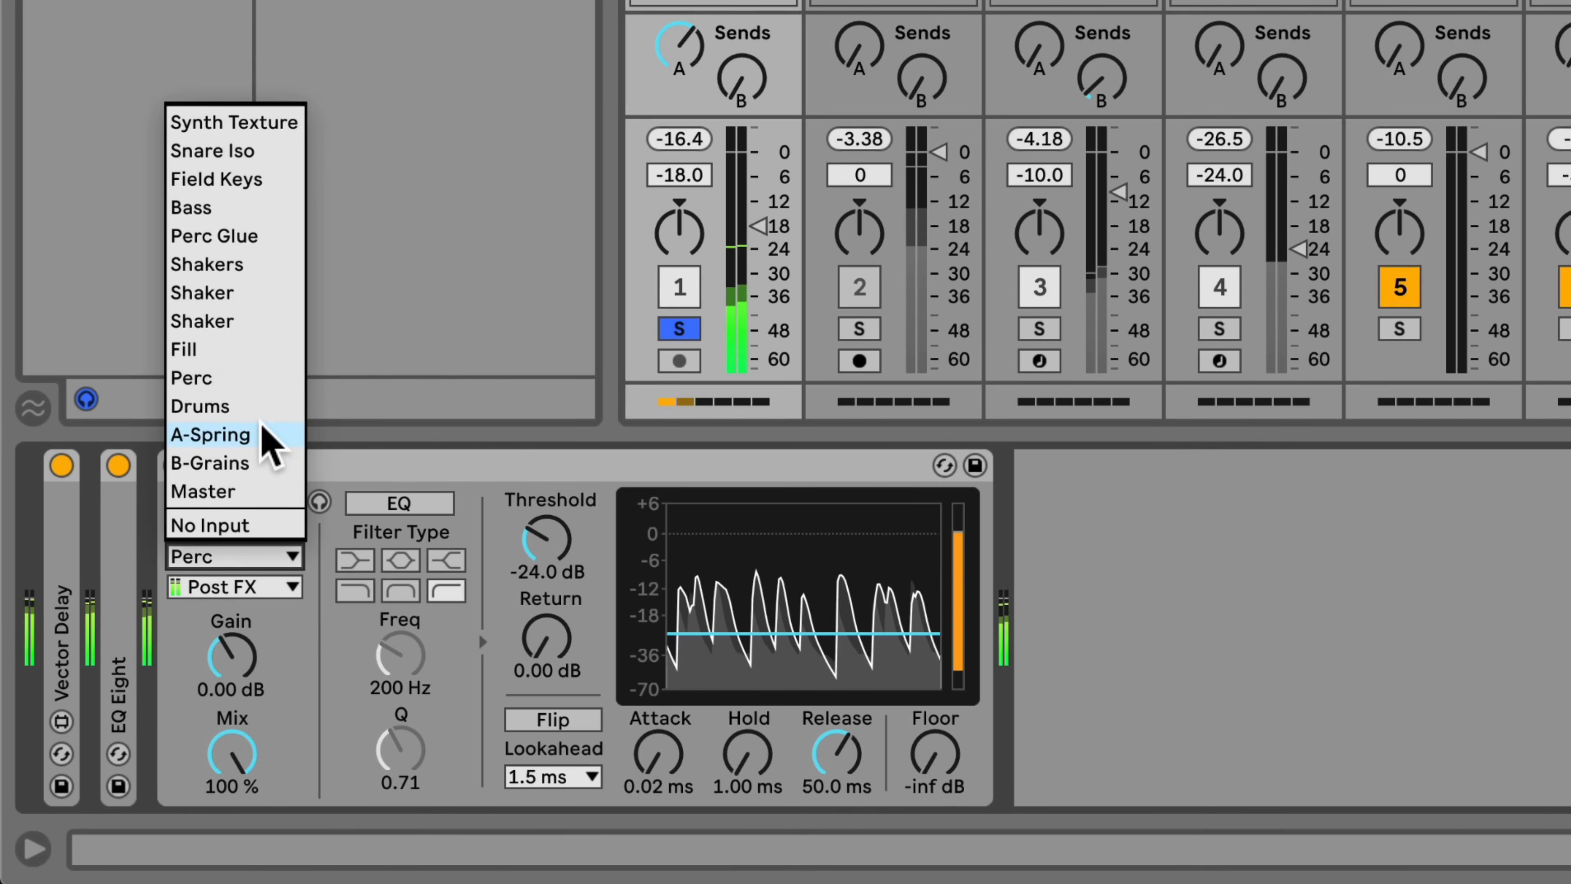
left_click(243, 151)
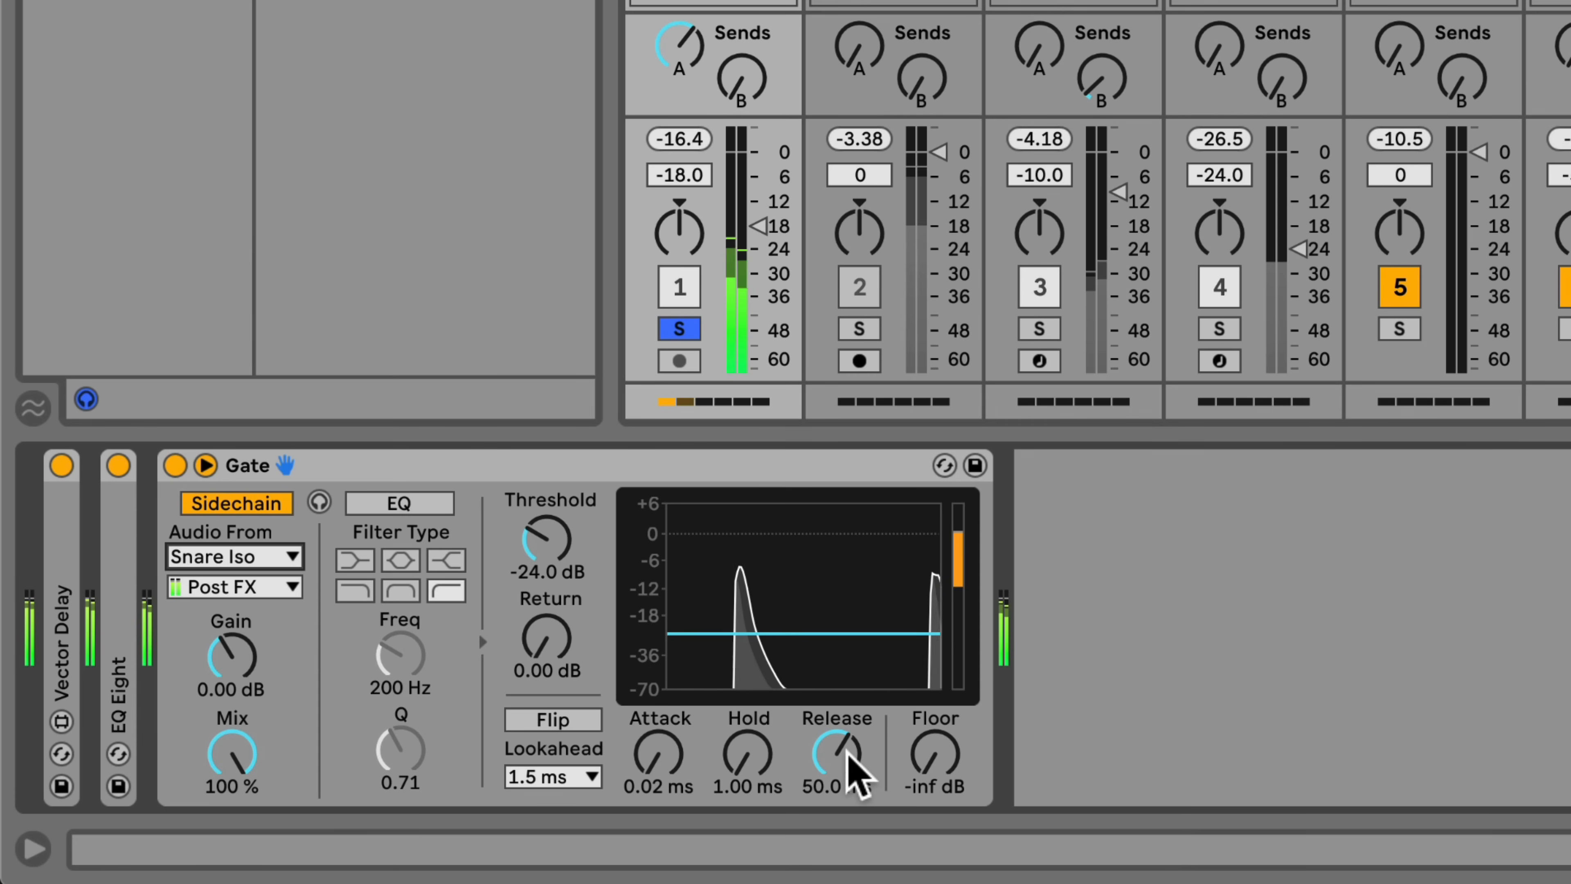
left_click_drag(838, 759, 838, 707)
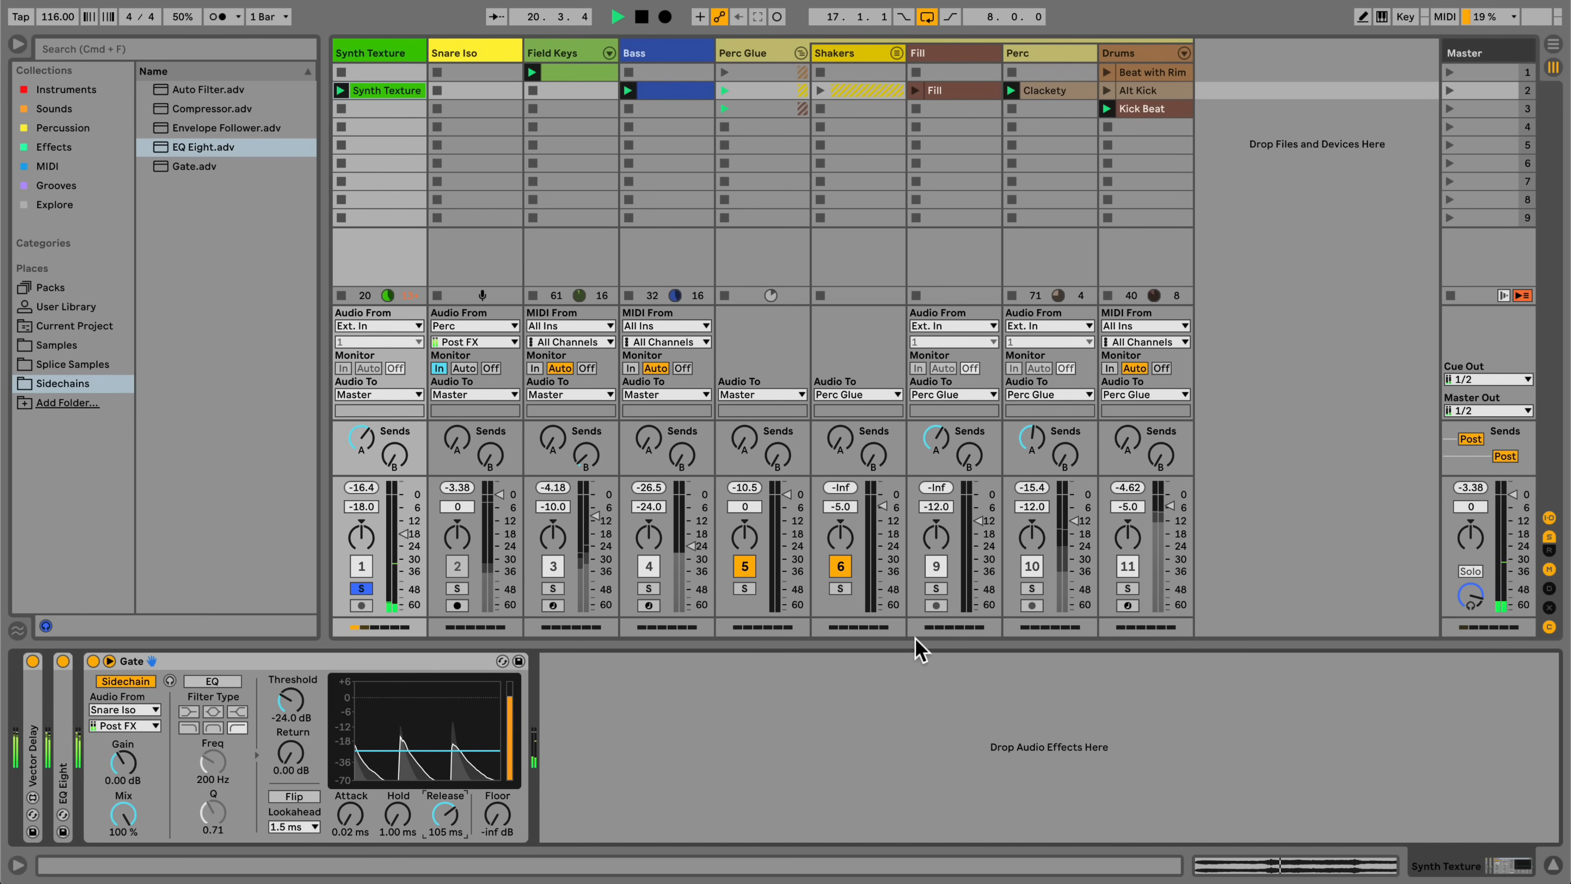
Solo Perc alongside Synth Texture to hear the snare-triggered gating, and clear the solos.
left_click(1031, 588)
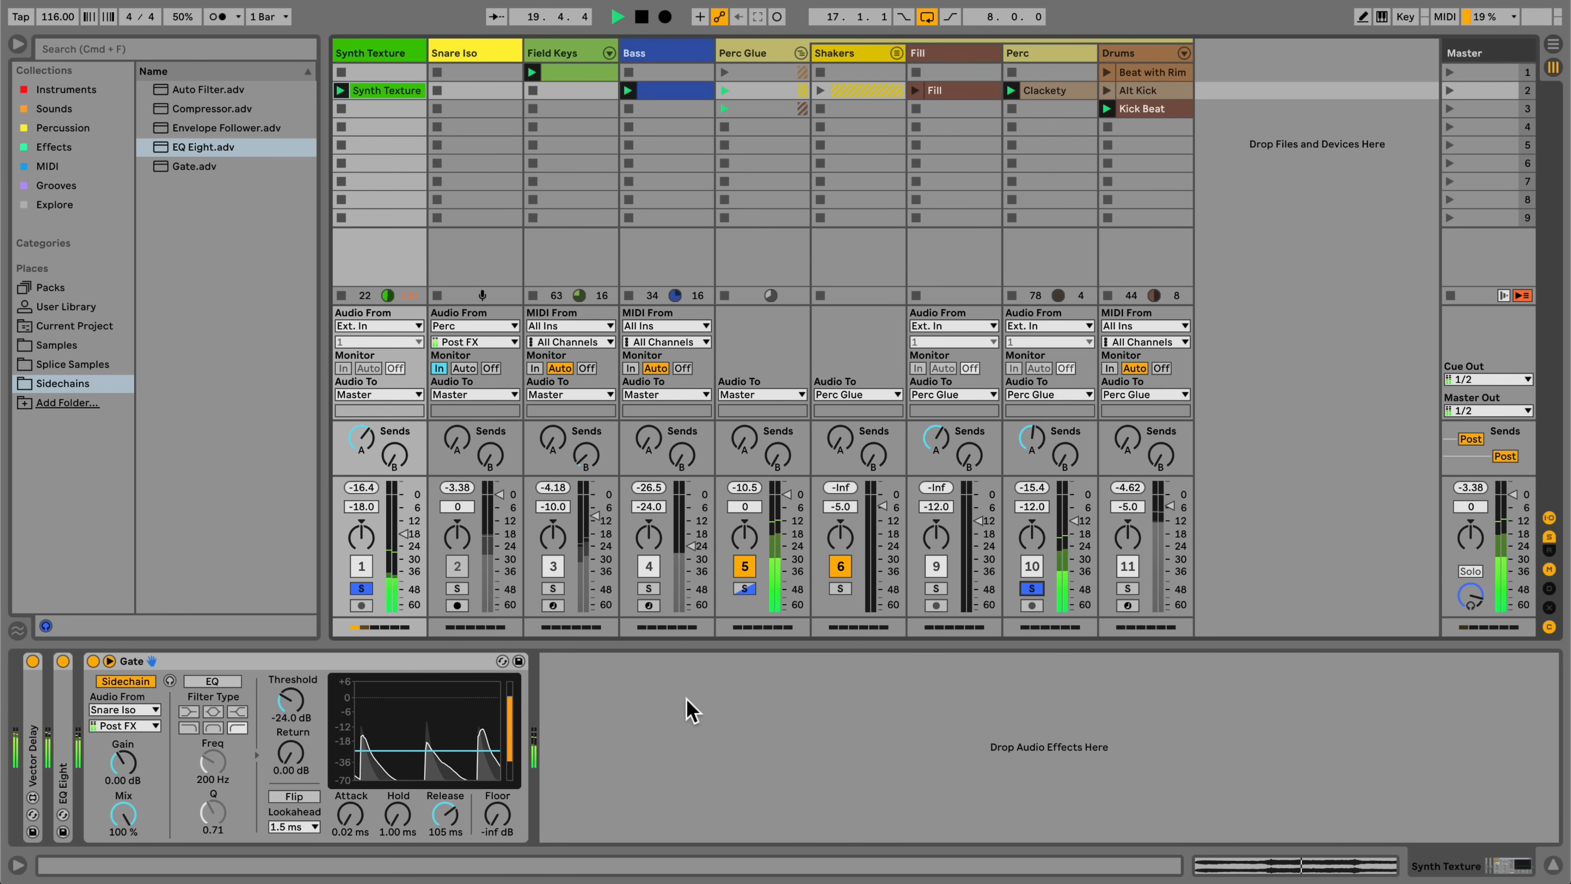
left_click(1032, 588)
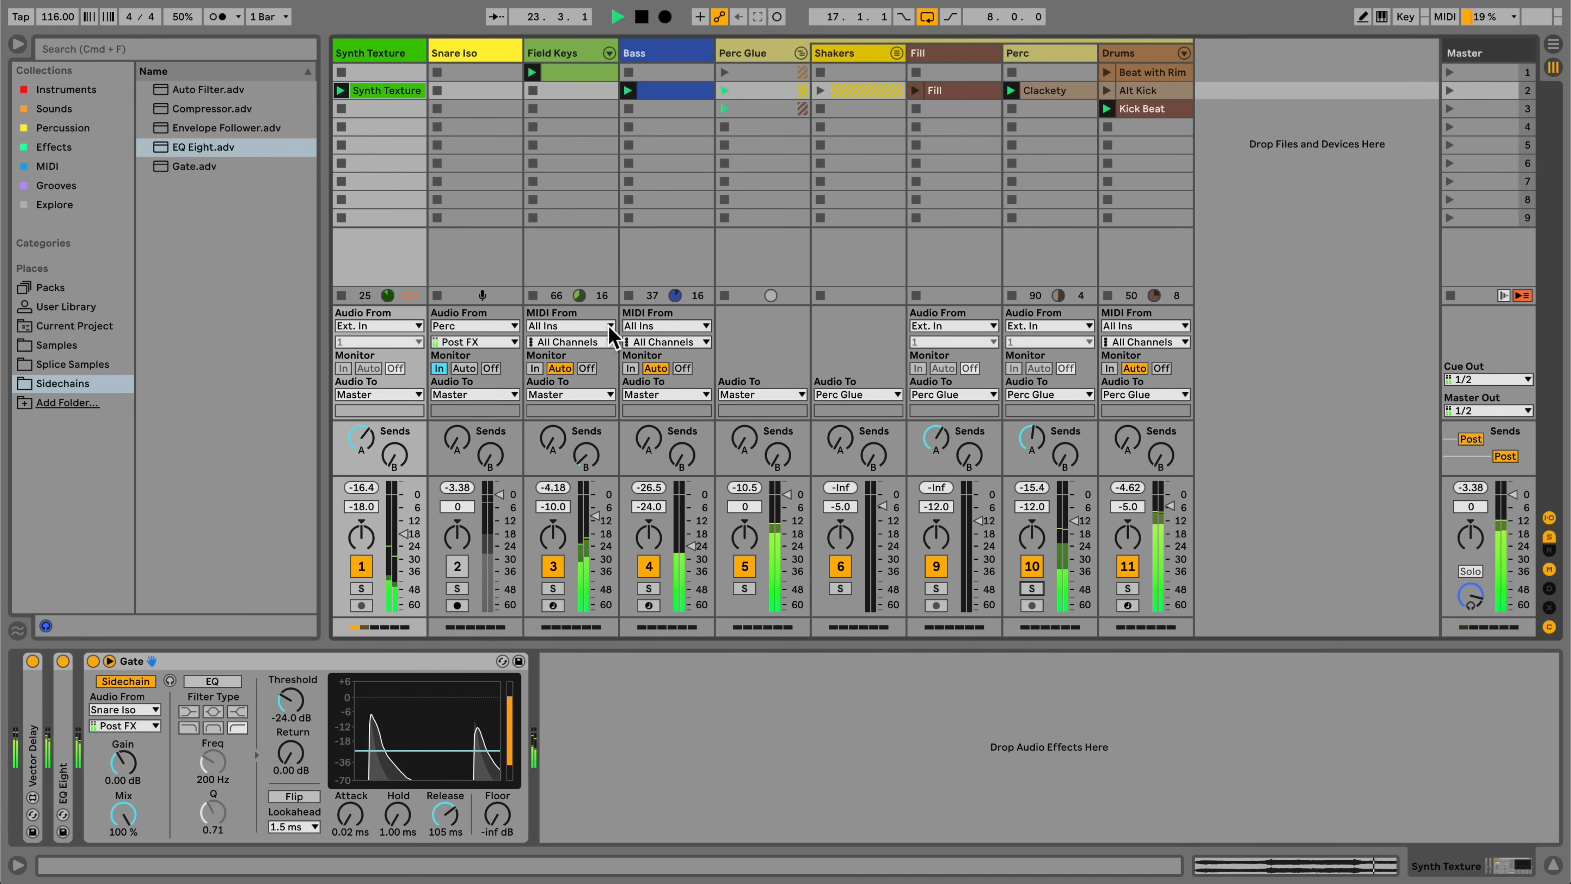
Add an Envelope Follower after the Gate on Snare Iso, and solo Field Keys with its send B turned down.
left_click_drag(272, 128, 481, 217)
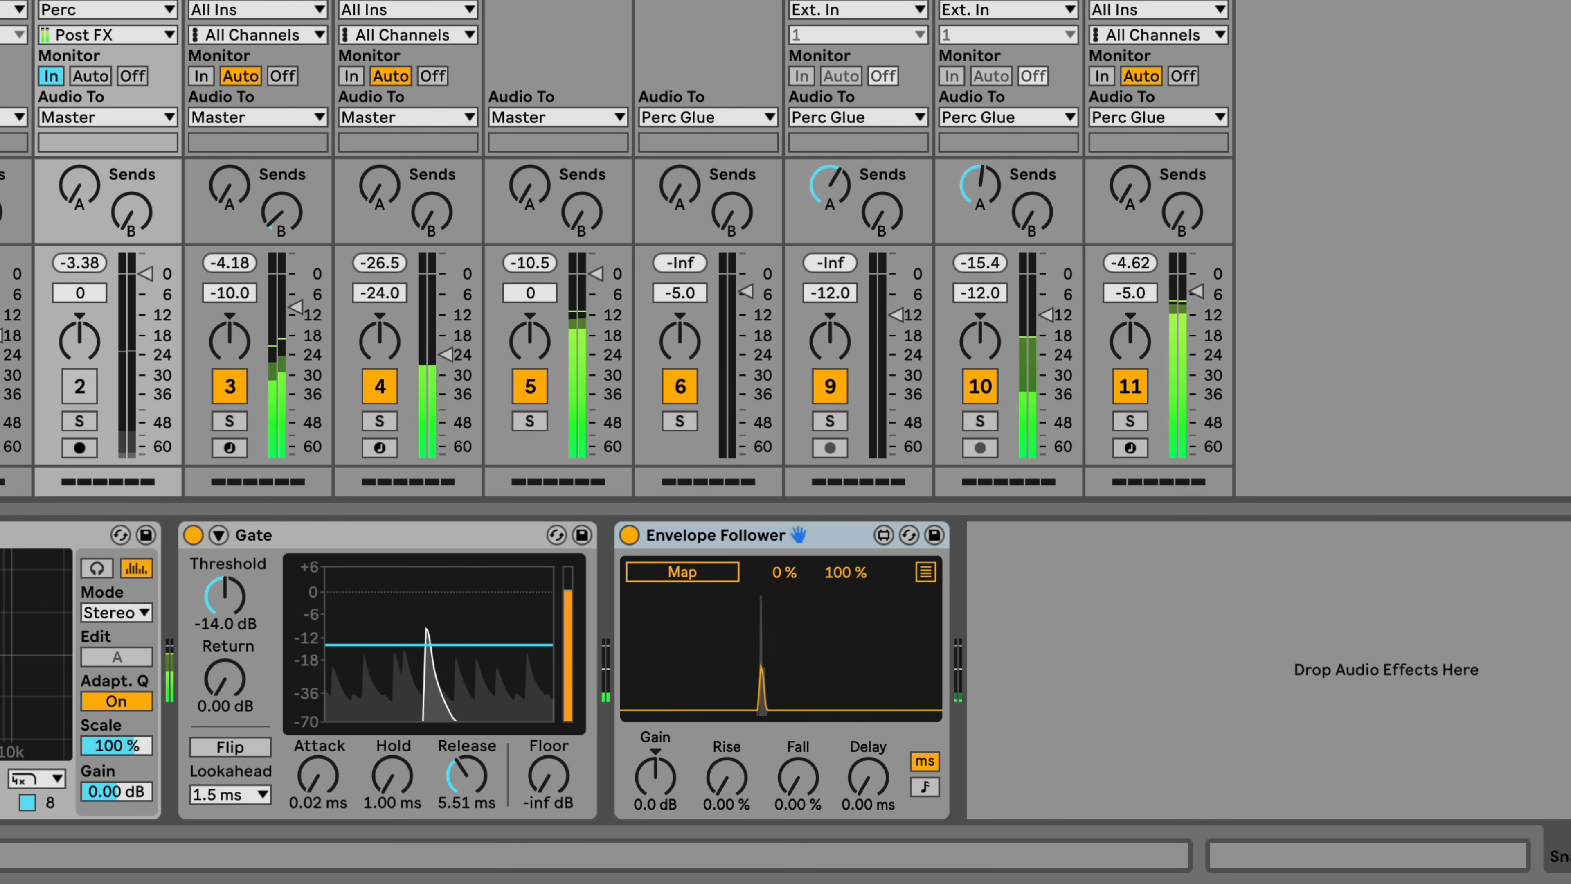
left_click(229, 421)
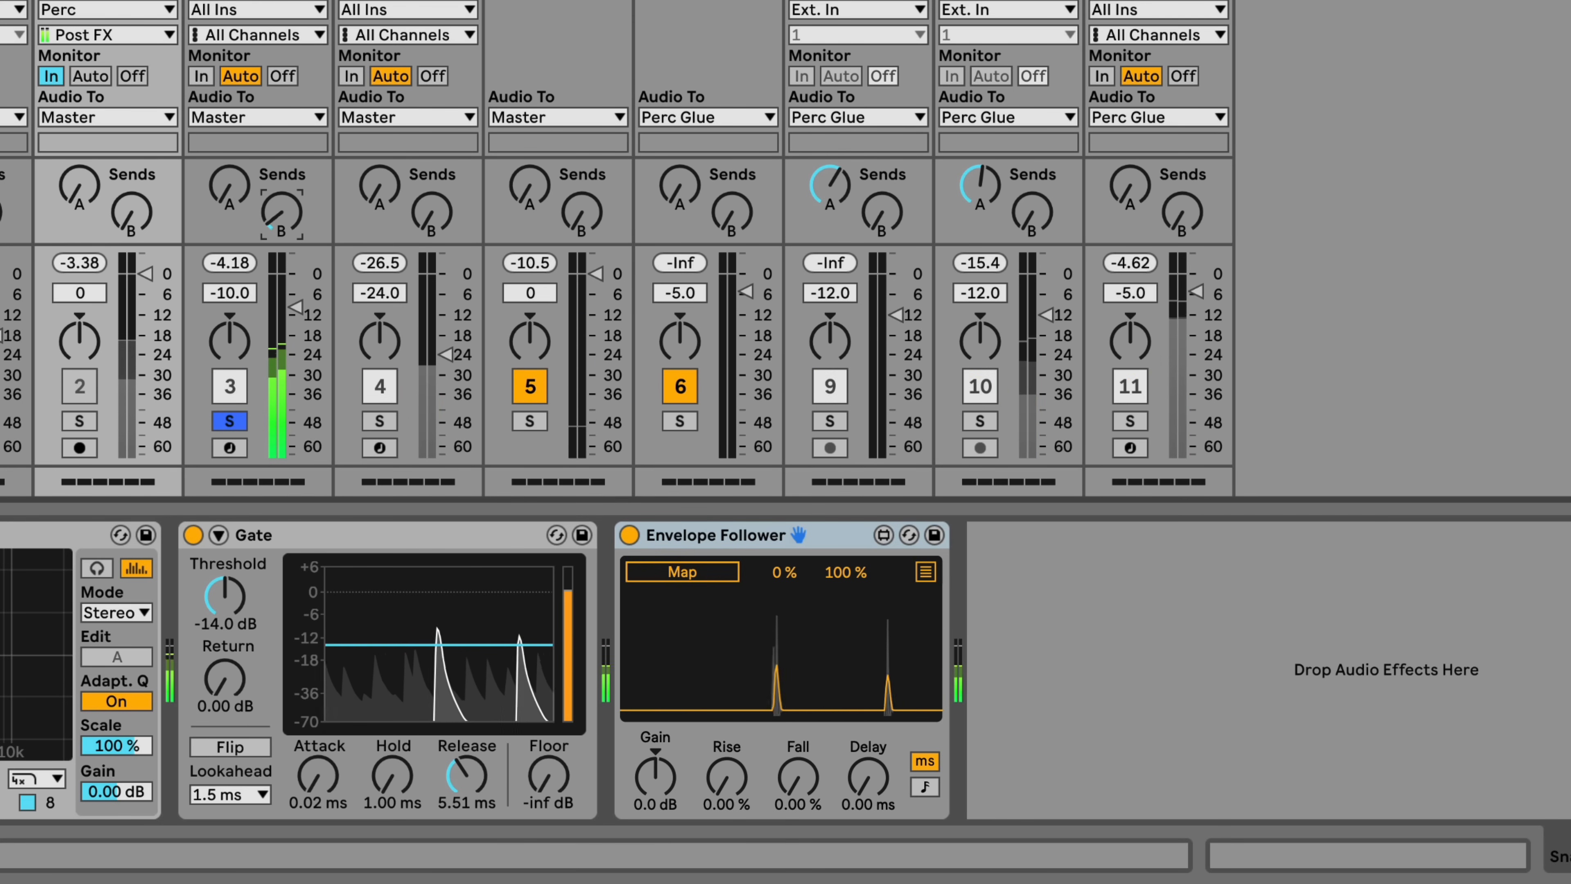
mouse_move(282, 212)
left_mouse_down()
mouse_move(282, 87)
mouse_move(281, 218)
left_mouse_up()
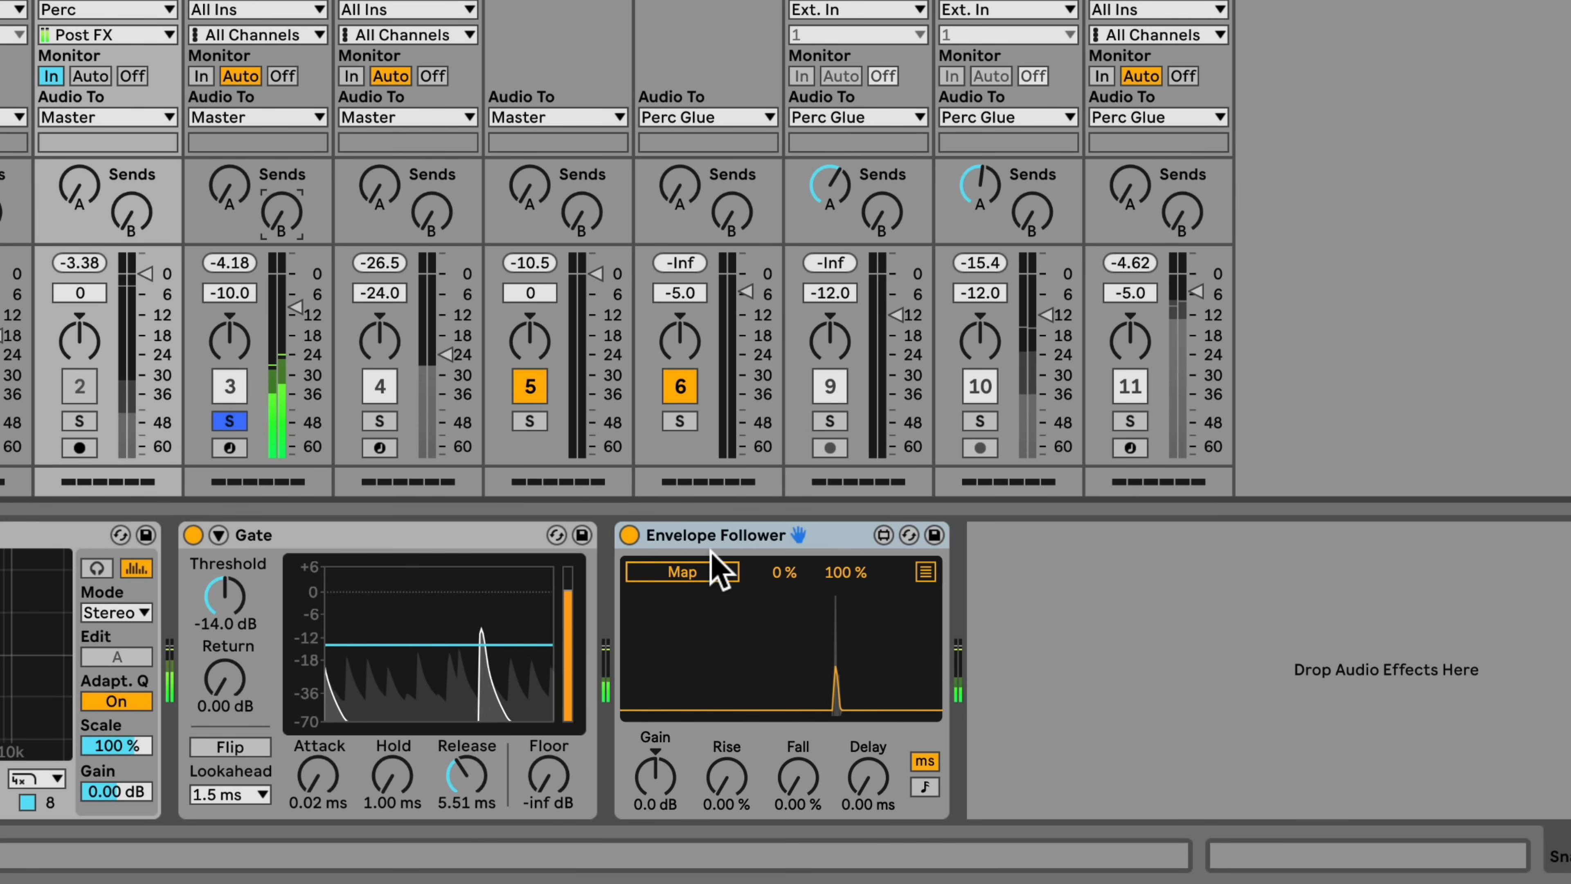
Map the Envelope Follower to Field Keys' send B and set its gain to 12 dB and fall to 47.2 %.
left_click(705, 563)
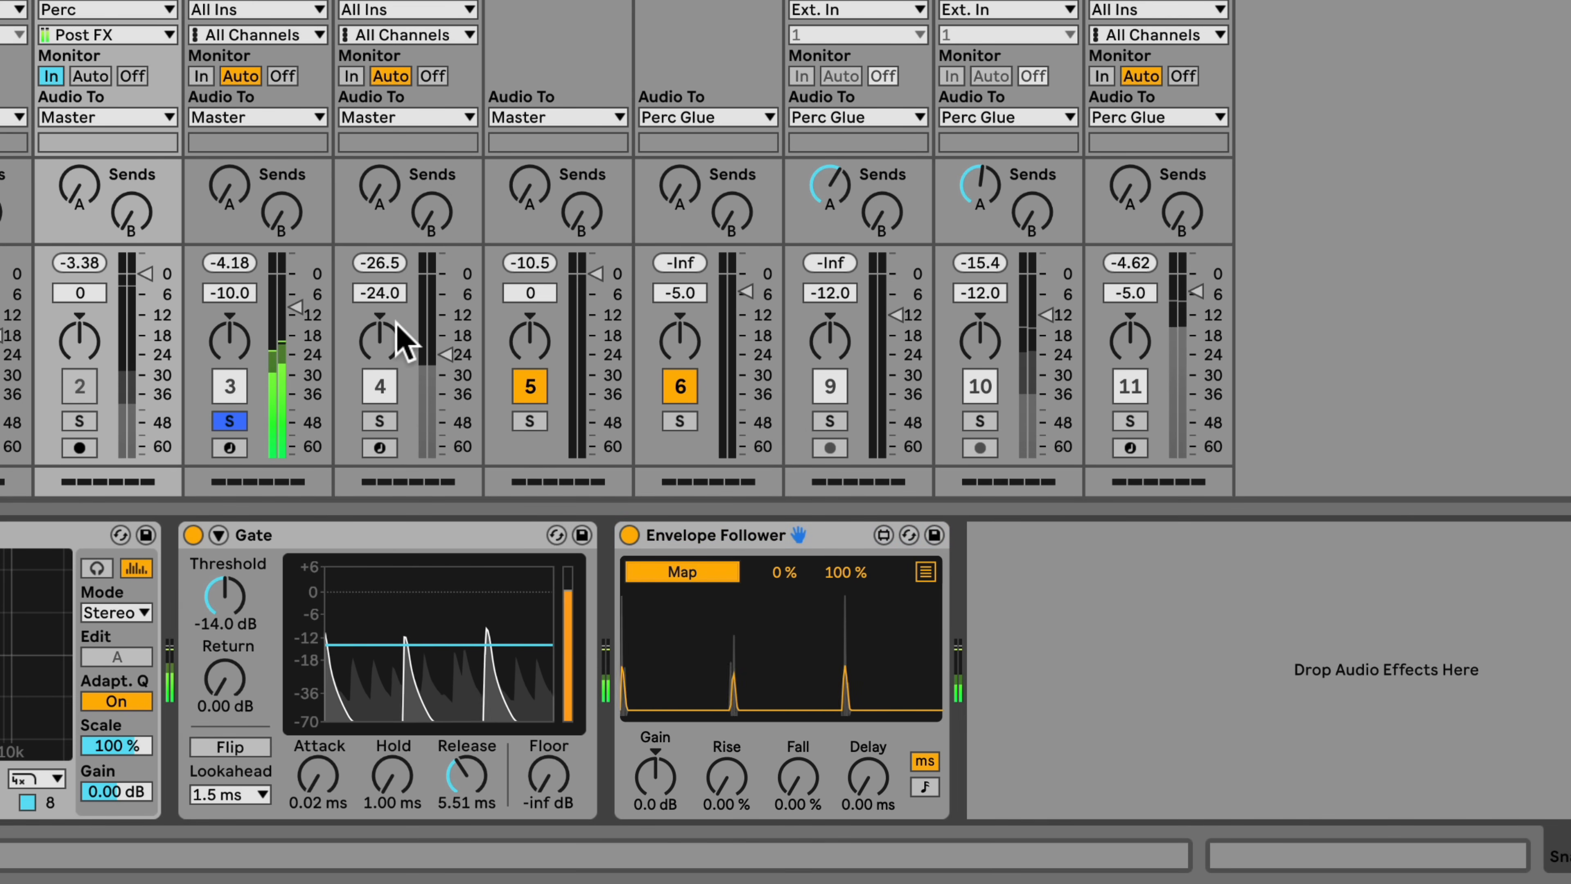
left_click(282, 223)
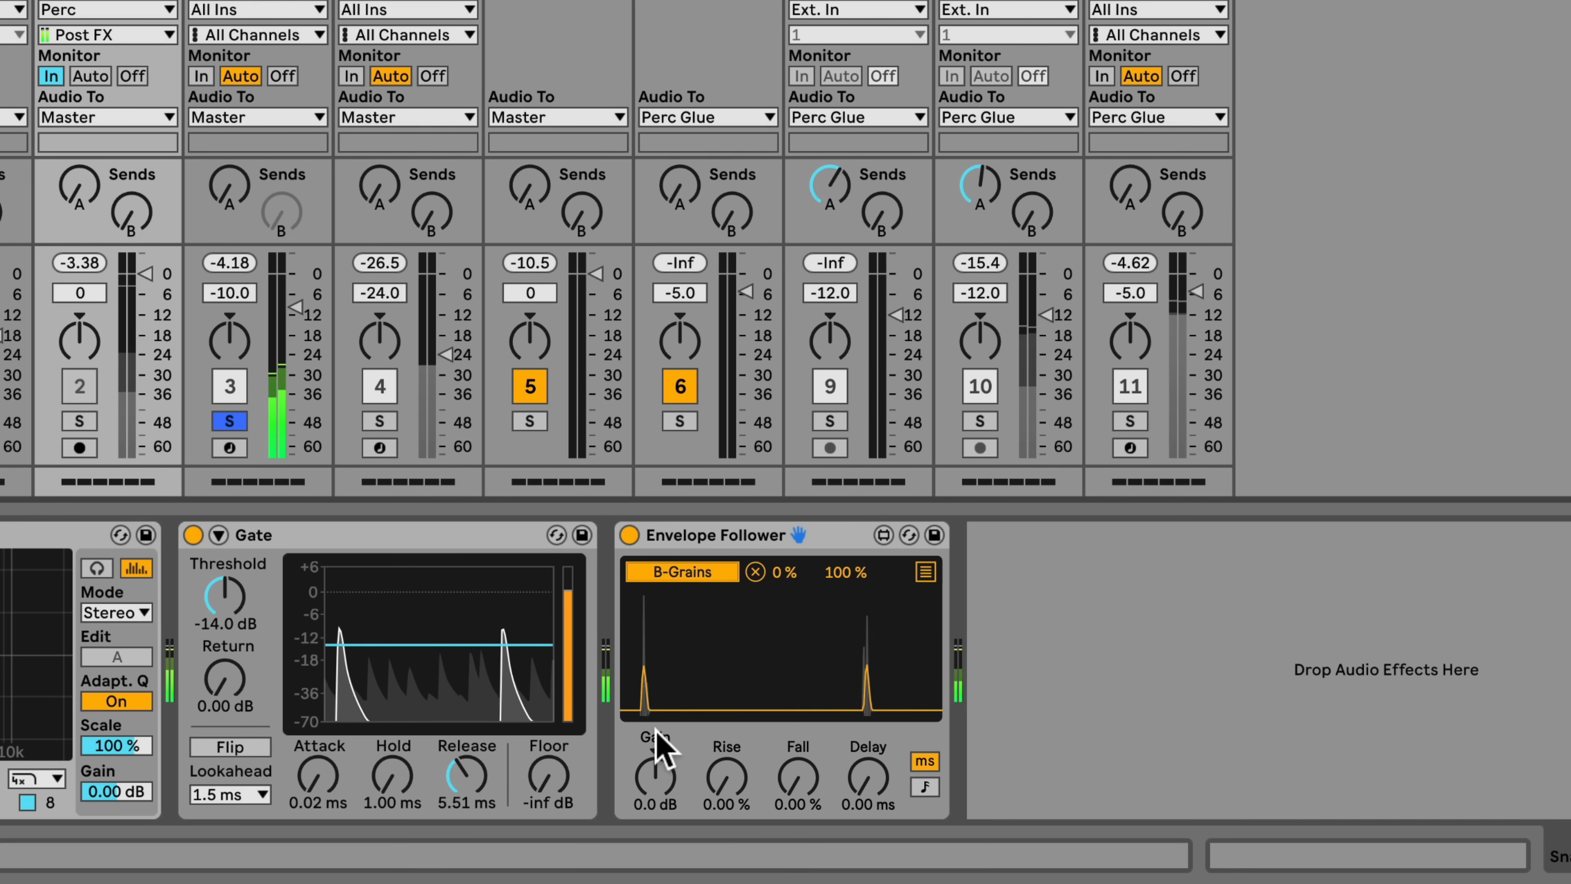
left_click_drag(657, 768, 657, 740)
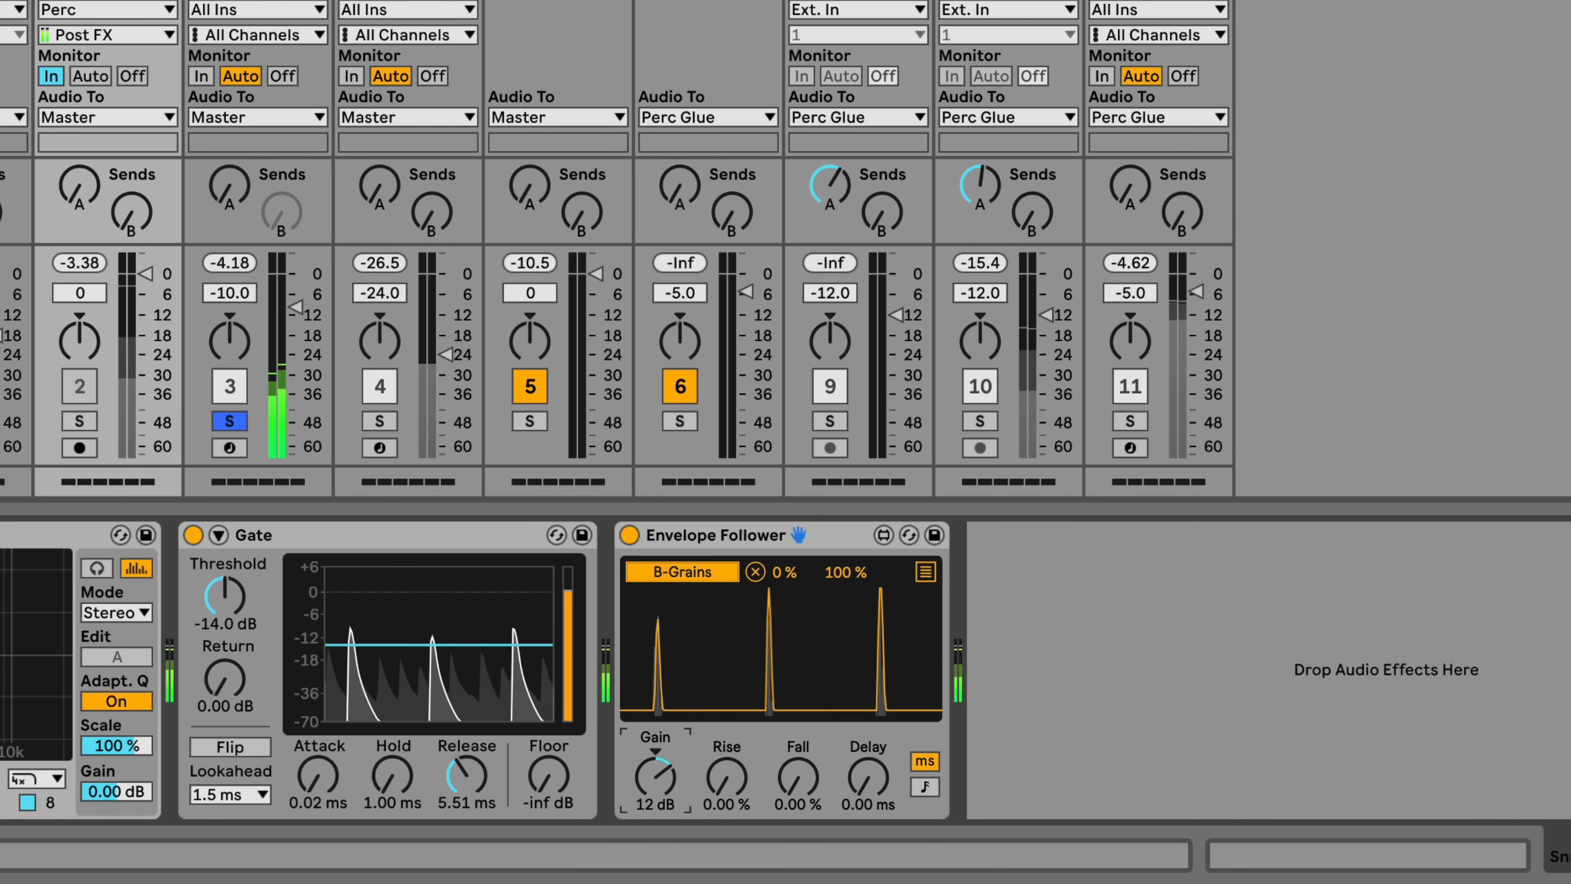
left_click_drag(798, 777, 798, 754)
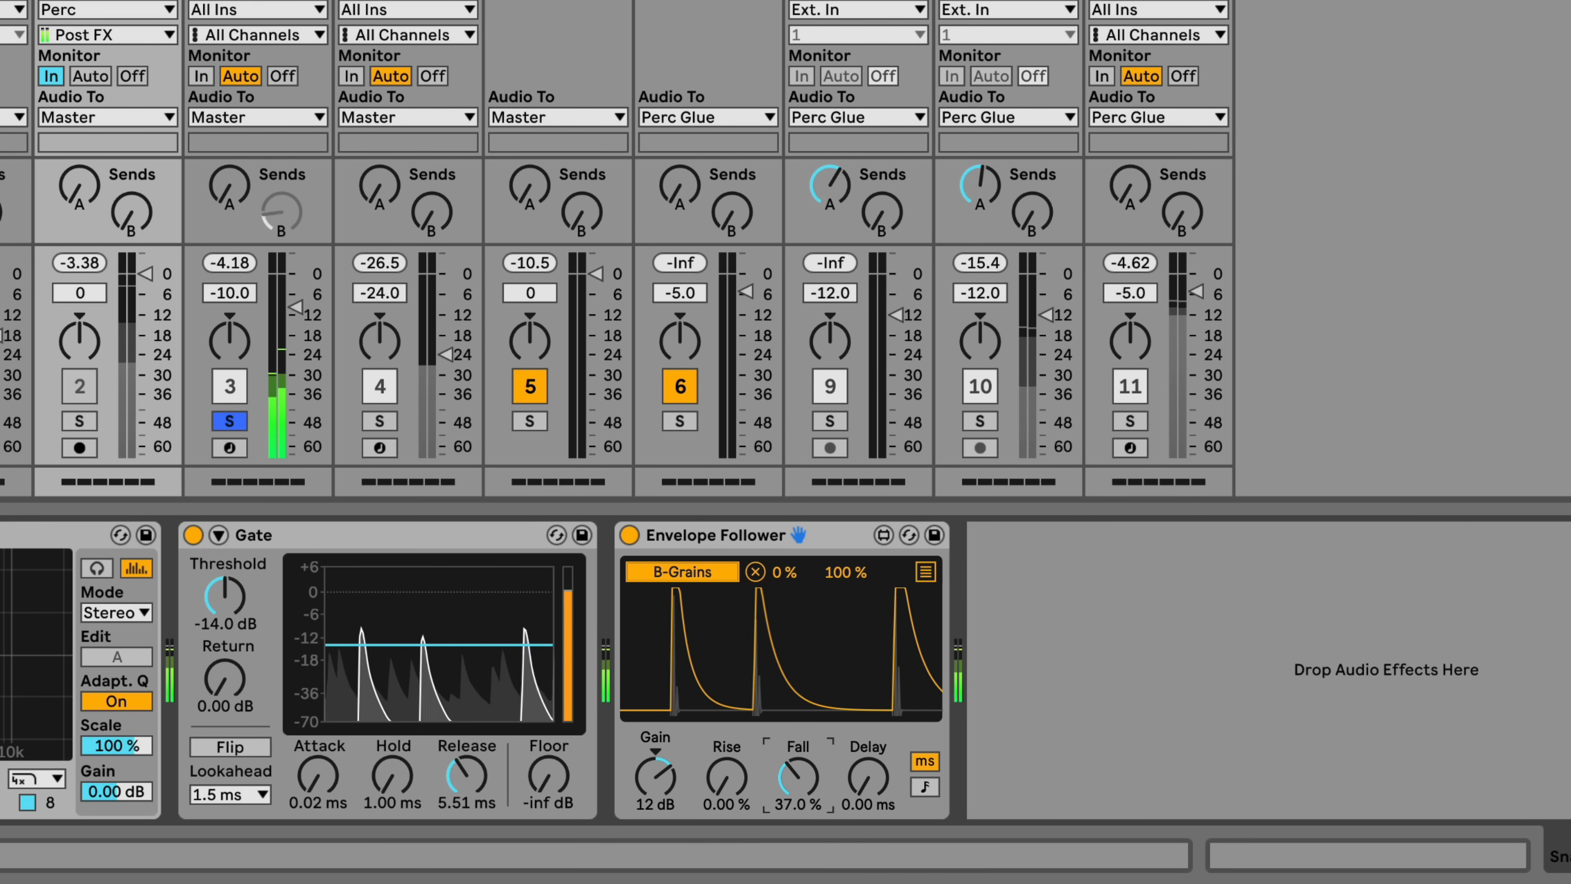
left_click_drag(804, 782, 806, 777)
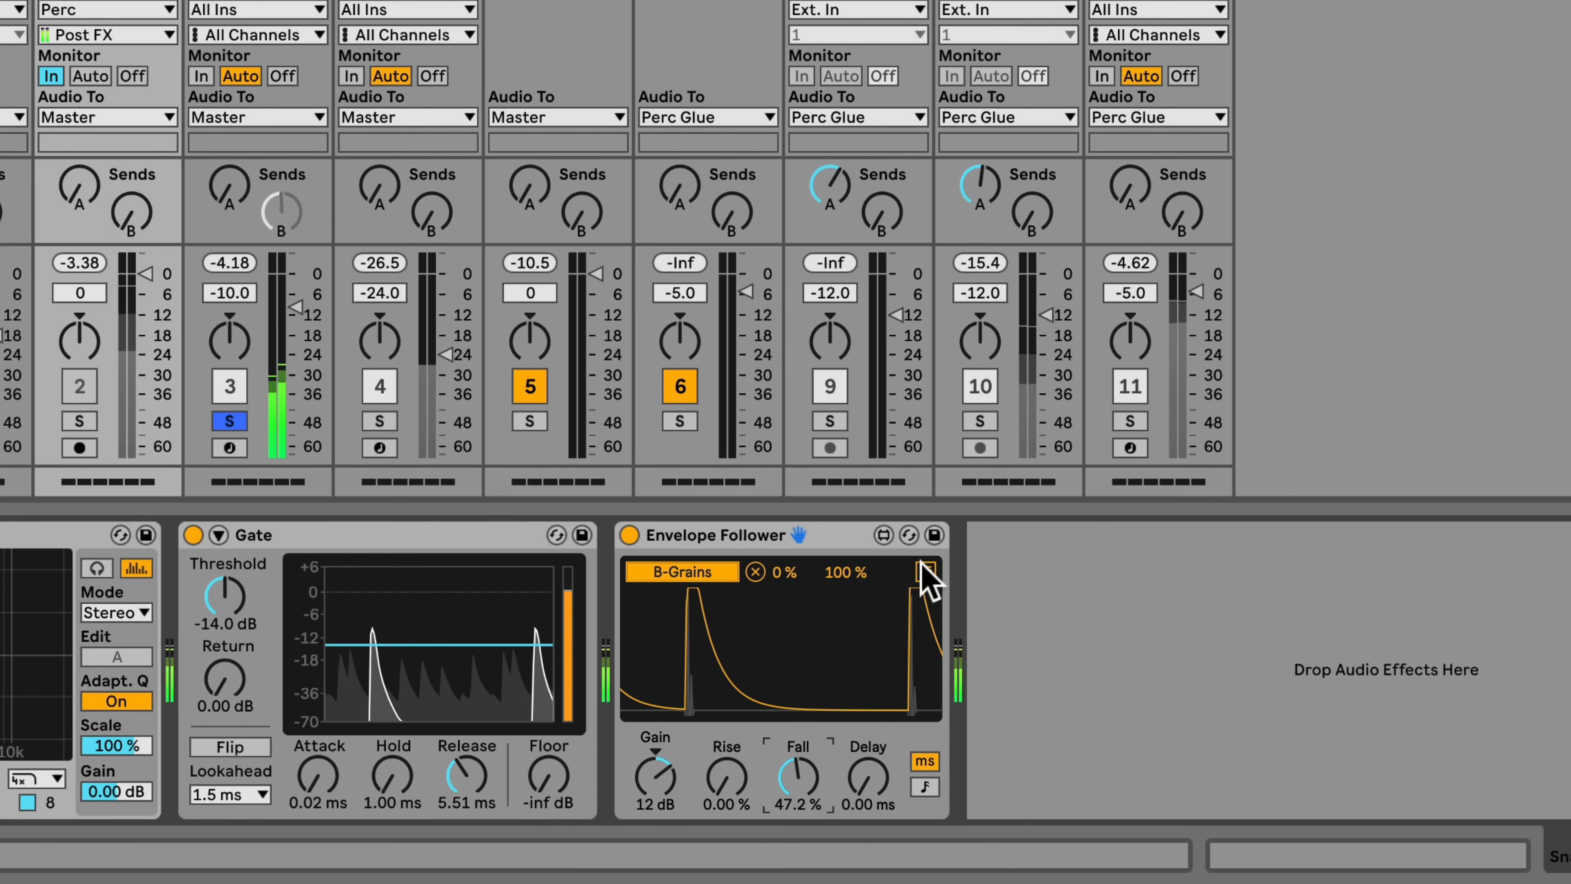
Solo Perc alongside Field Keys to hear the snare-driven send, and clear the solos.
left_click(982, 421)
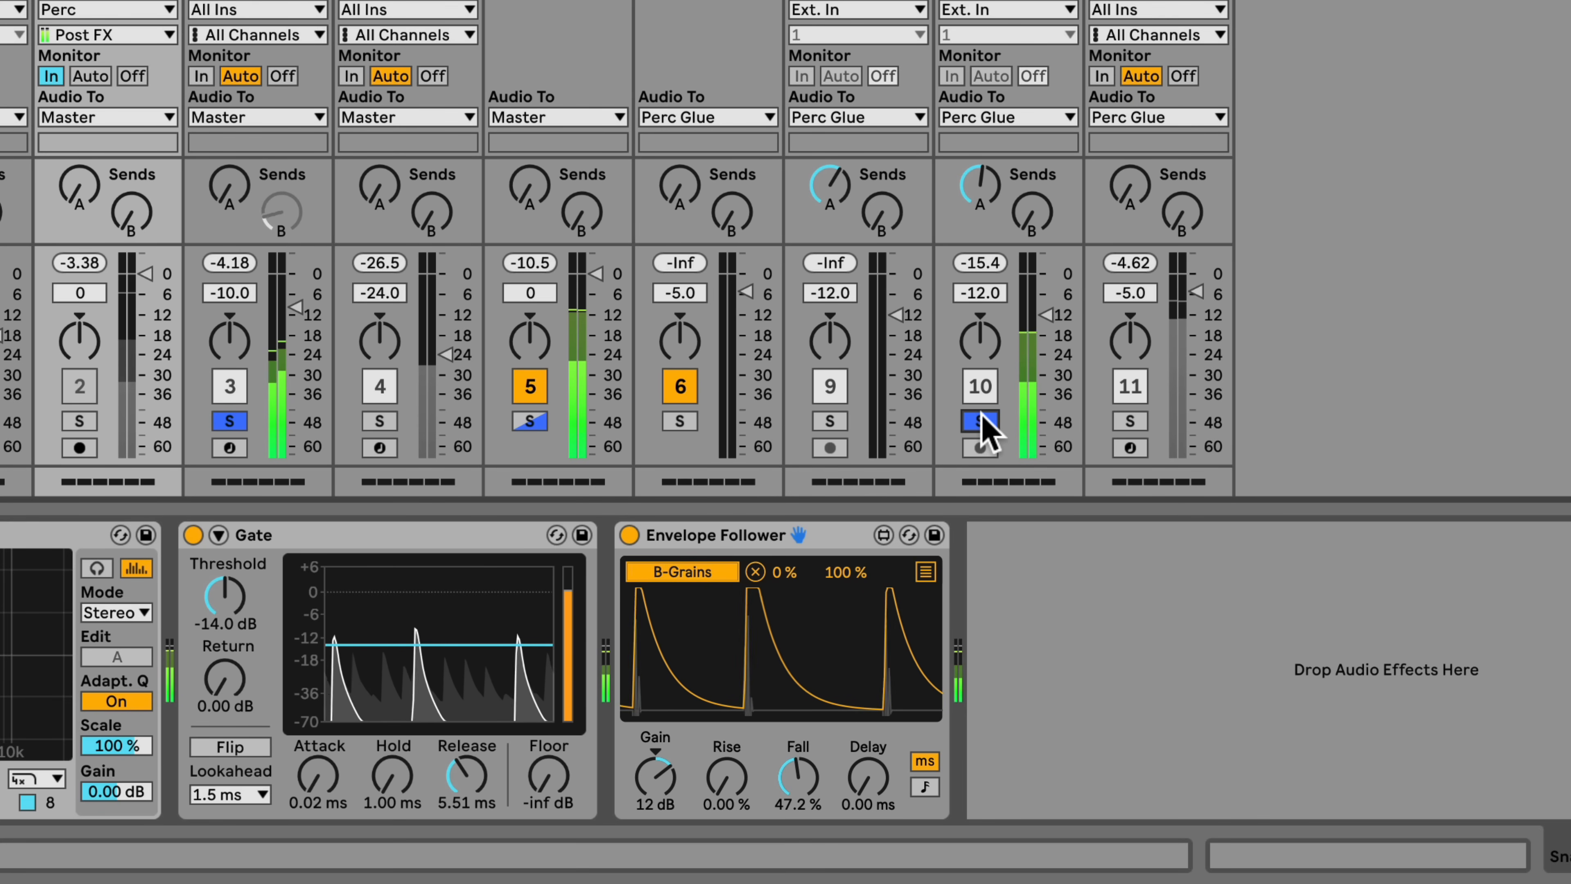
left_click(981, 421)
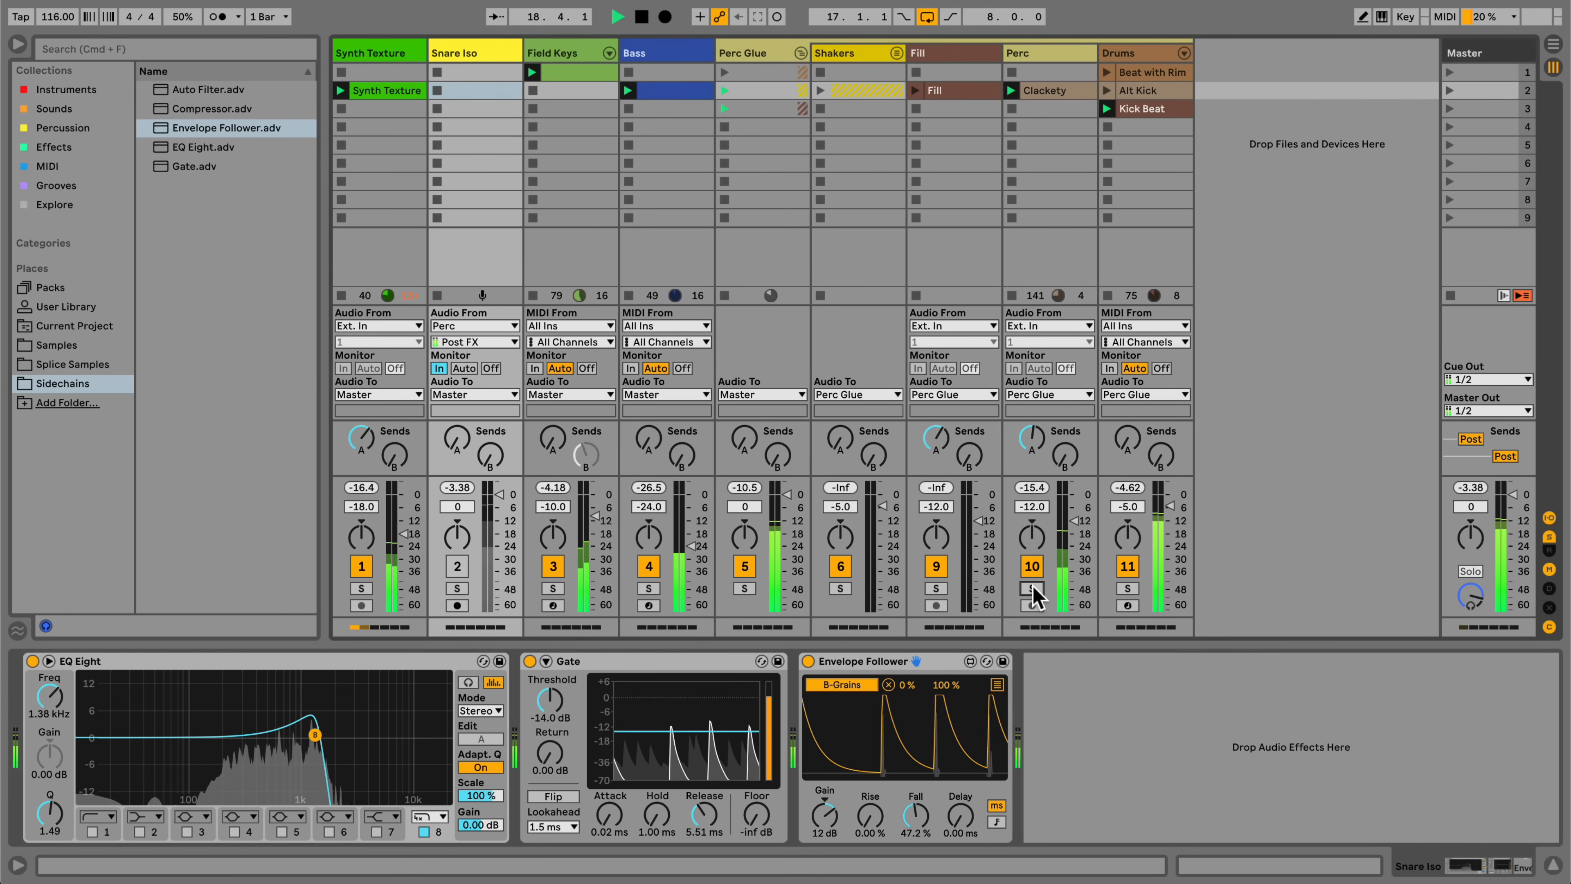
Solo Field Keys and insert a new Compressor before its existing Compressor.
left_click(554, 588)
left_click(556, 54)
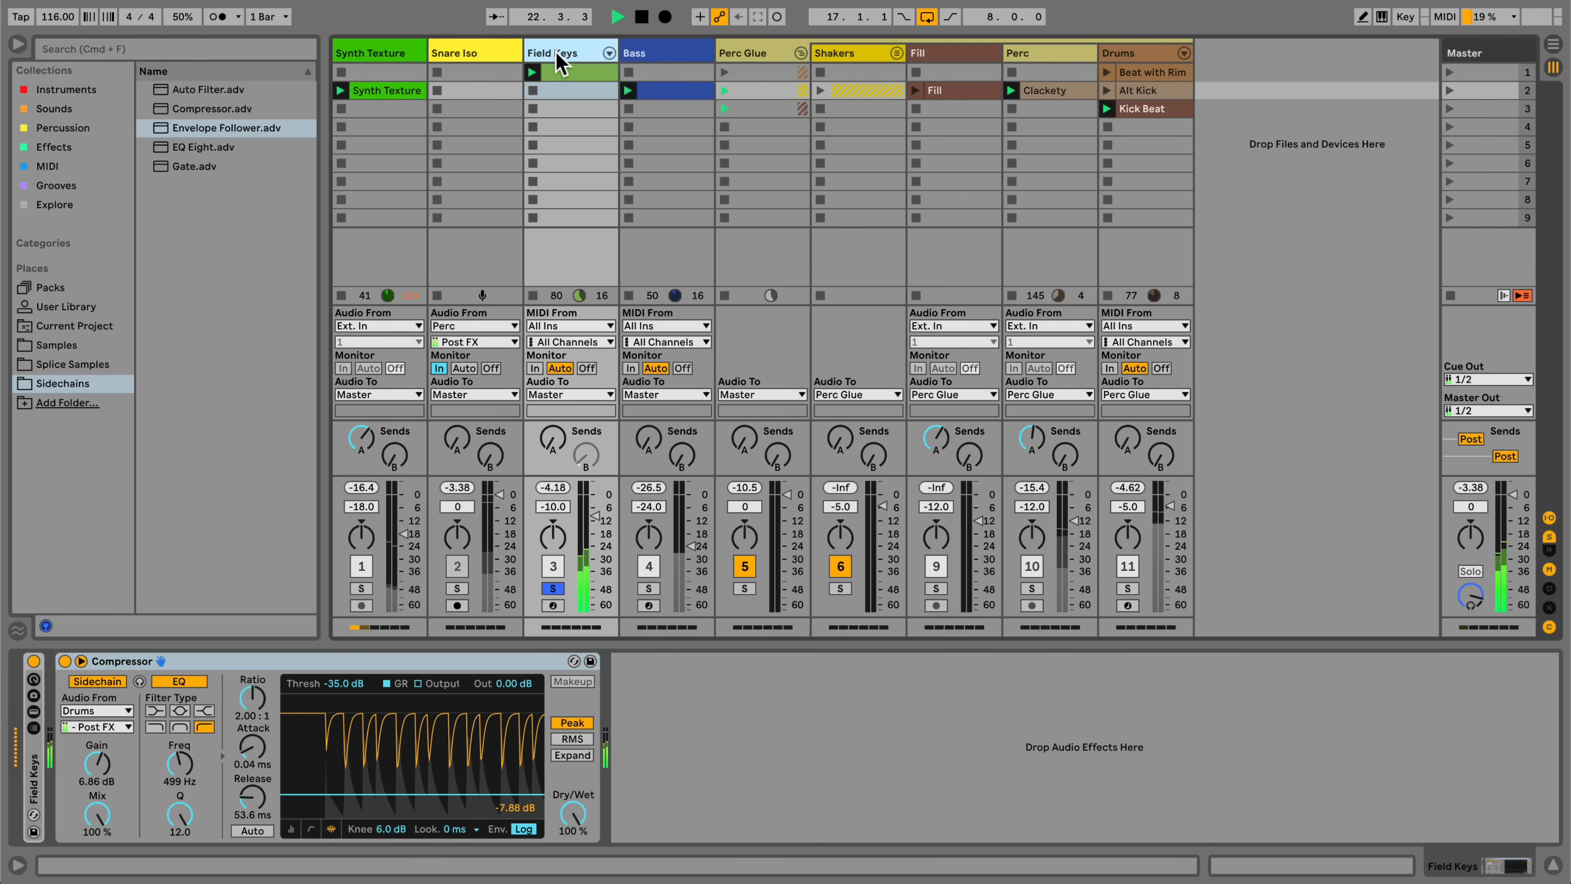
left_click_drag(229, 110, 58, 701)
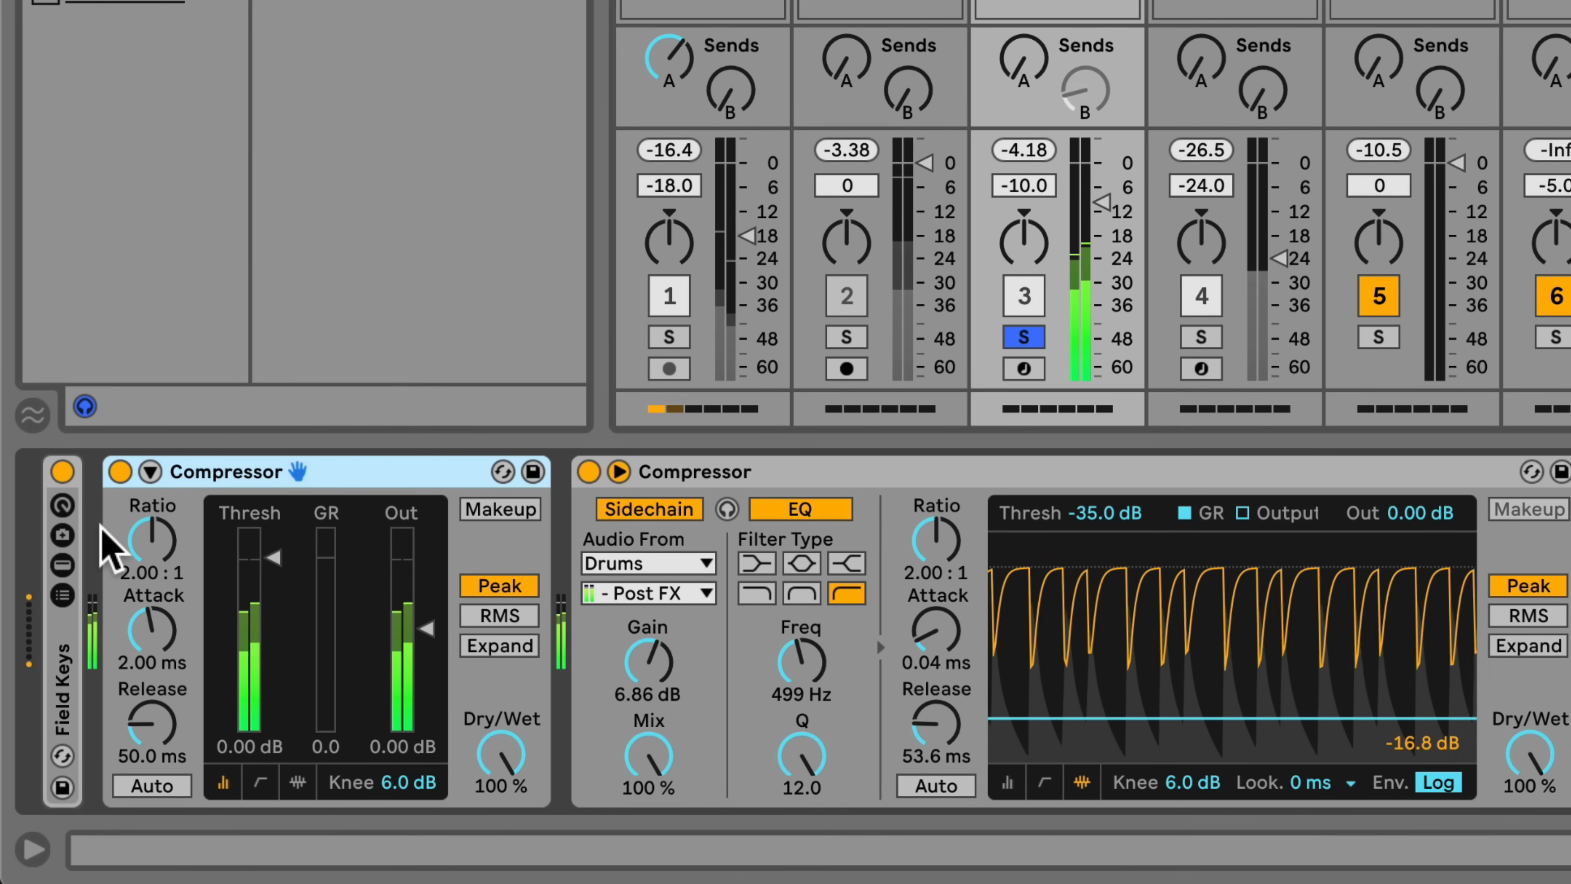
Set the new Compressor's sidechain source to Bass, enable sidechain listening and set the sidechain mix to 18.3 %.
left_click(150, 472)
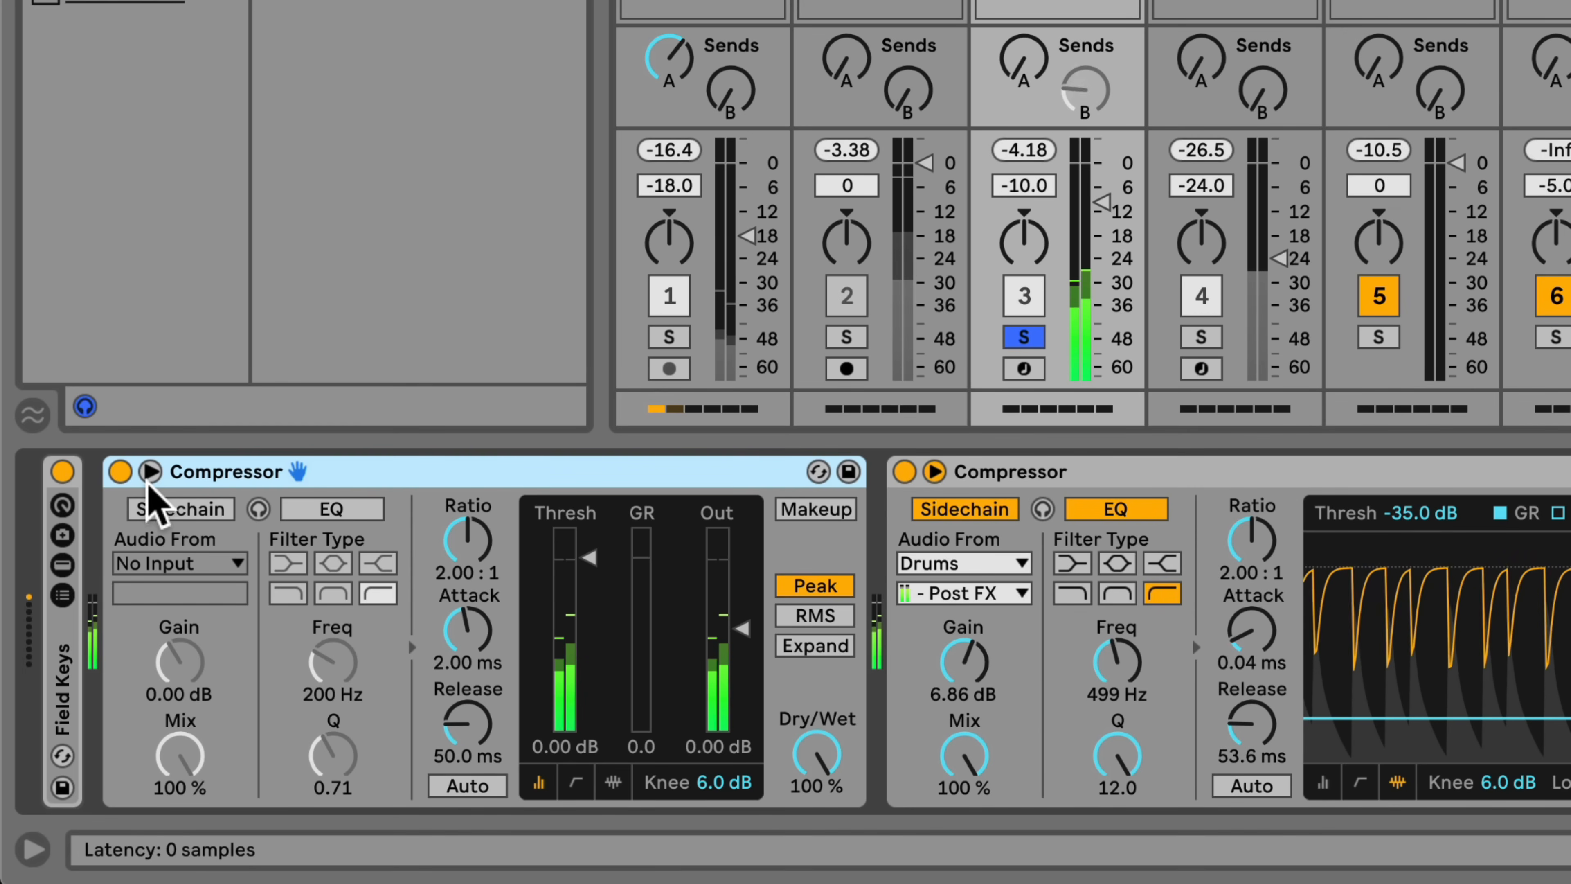
left_click(175, 563)
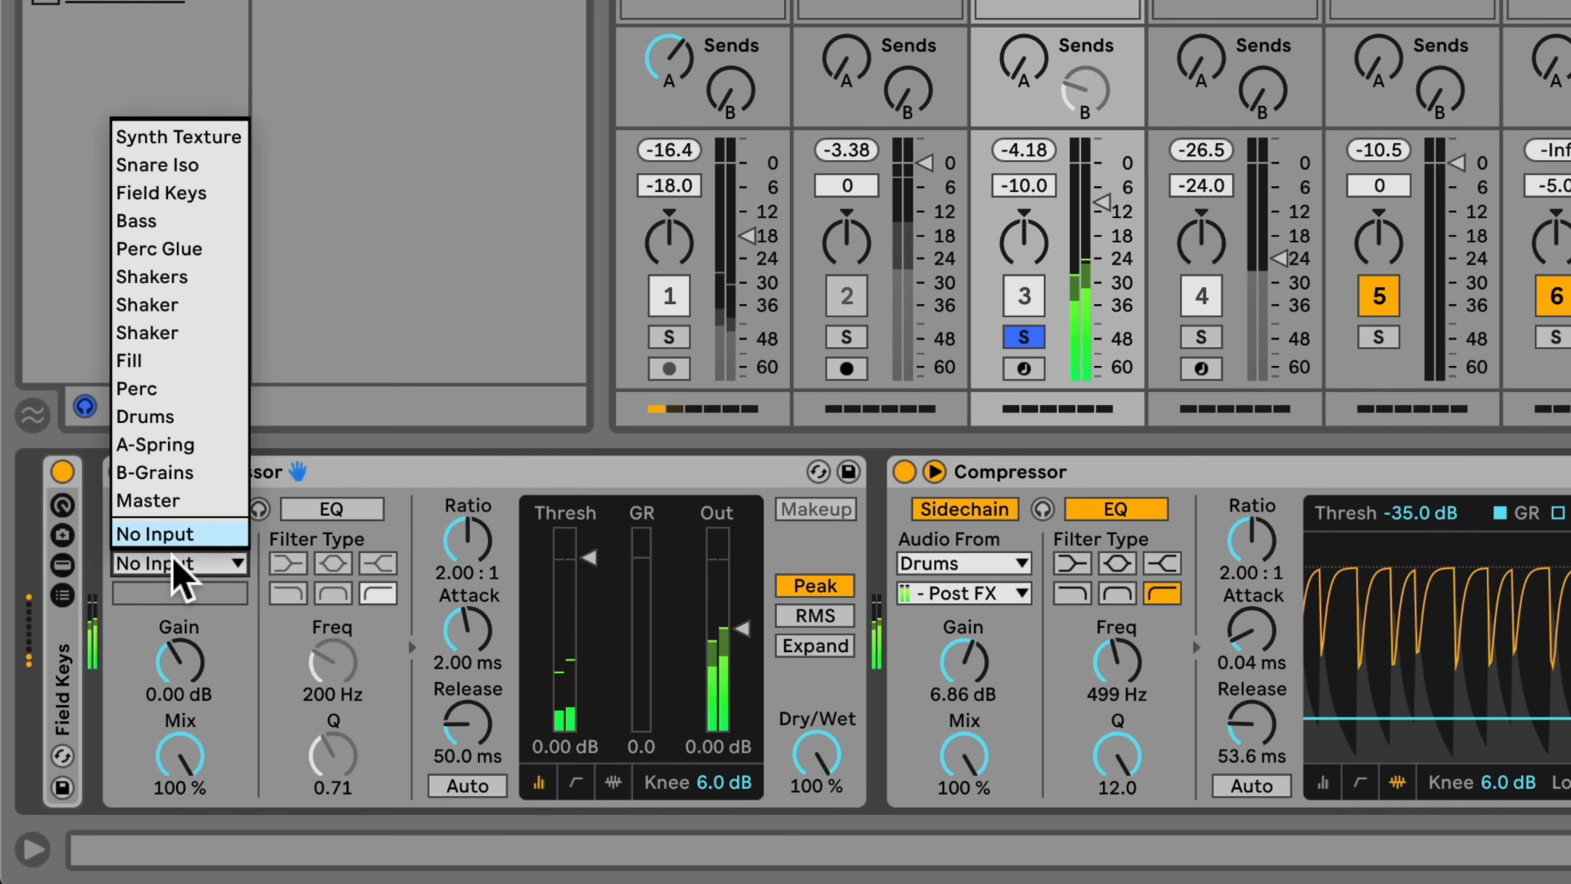
left_click(165, 221)
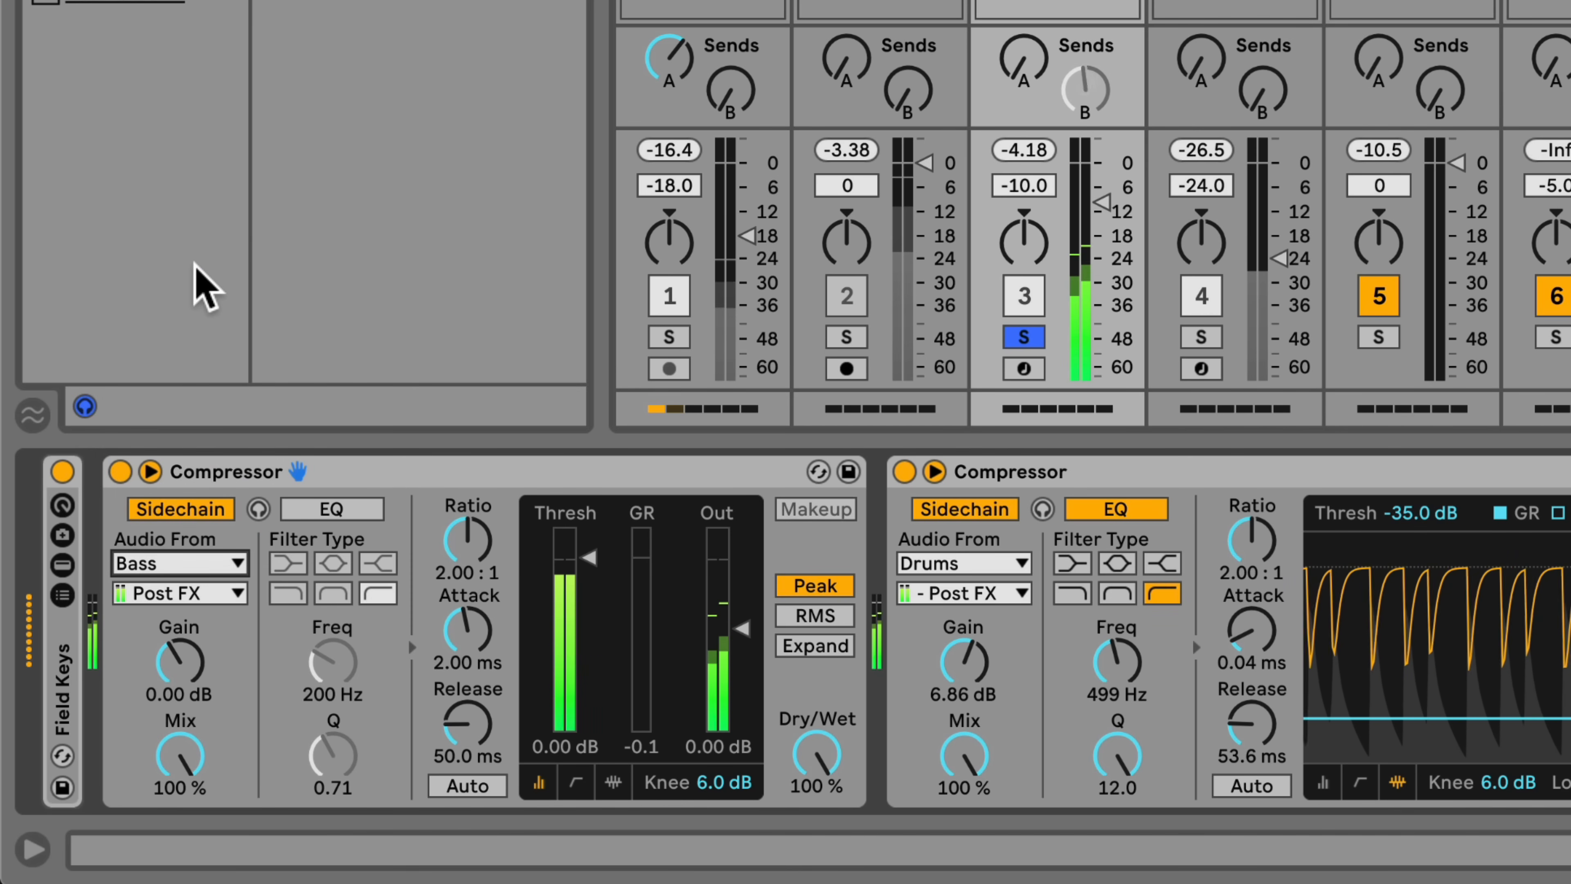
left_click(259, 511)
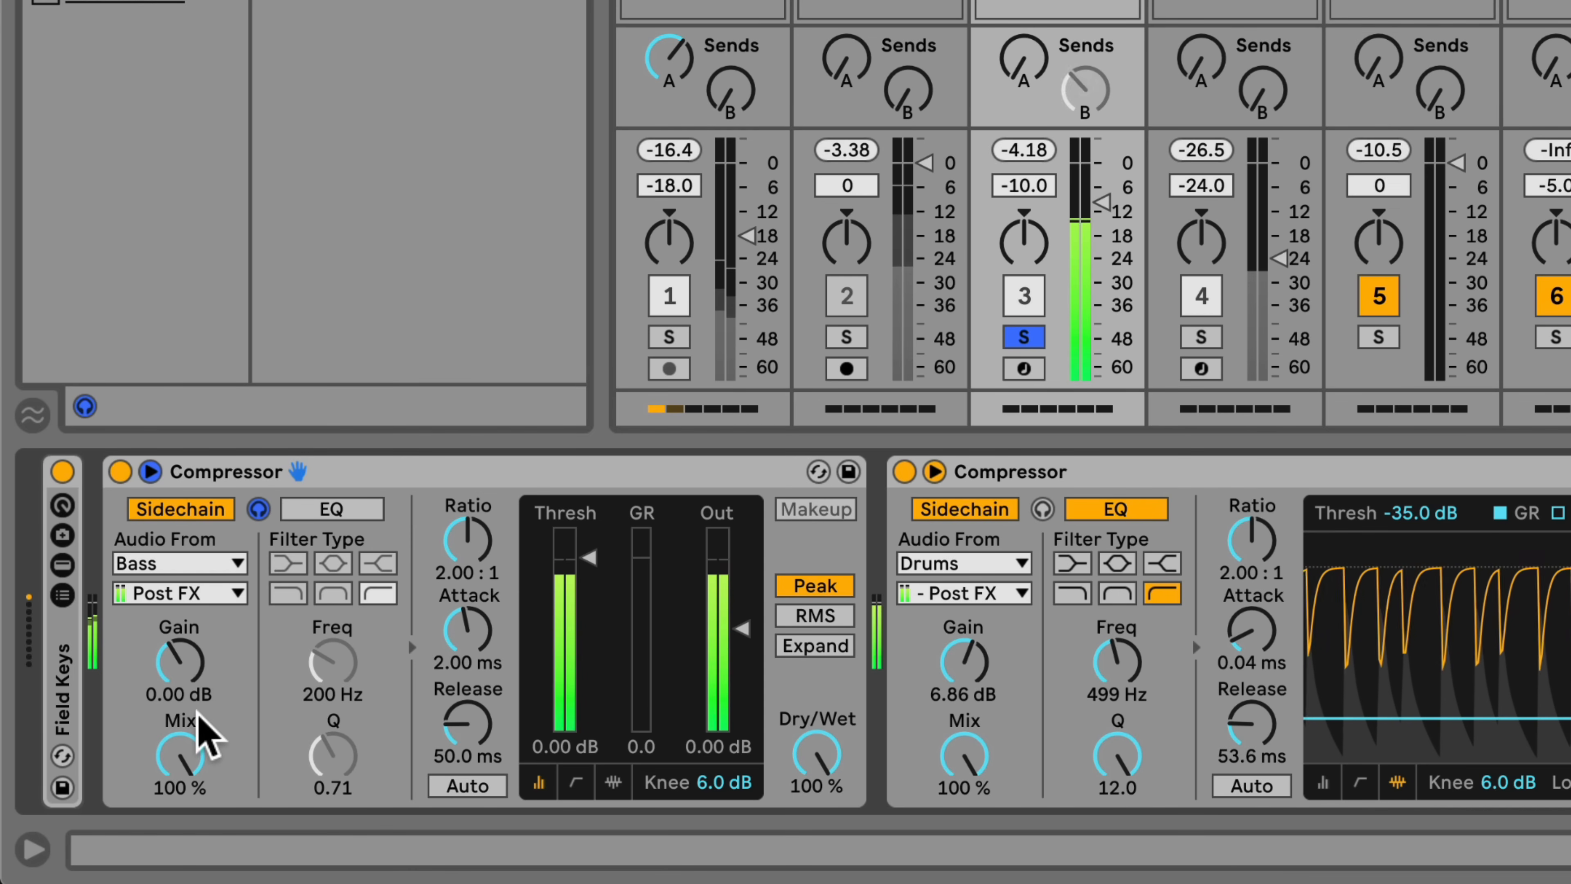
left_click_drag(196, 711, 196, 813)
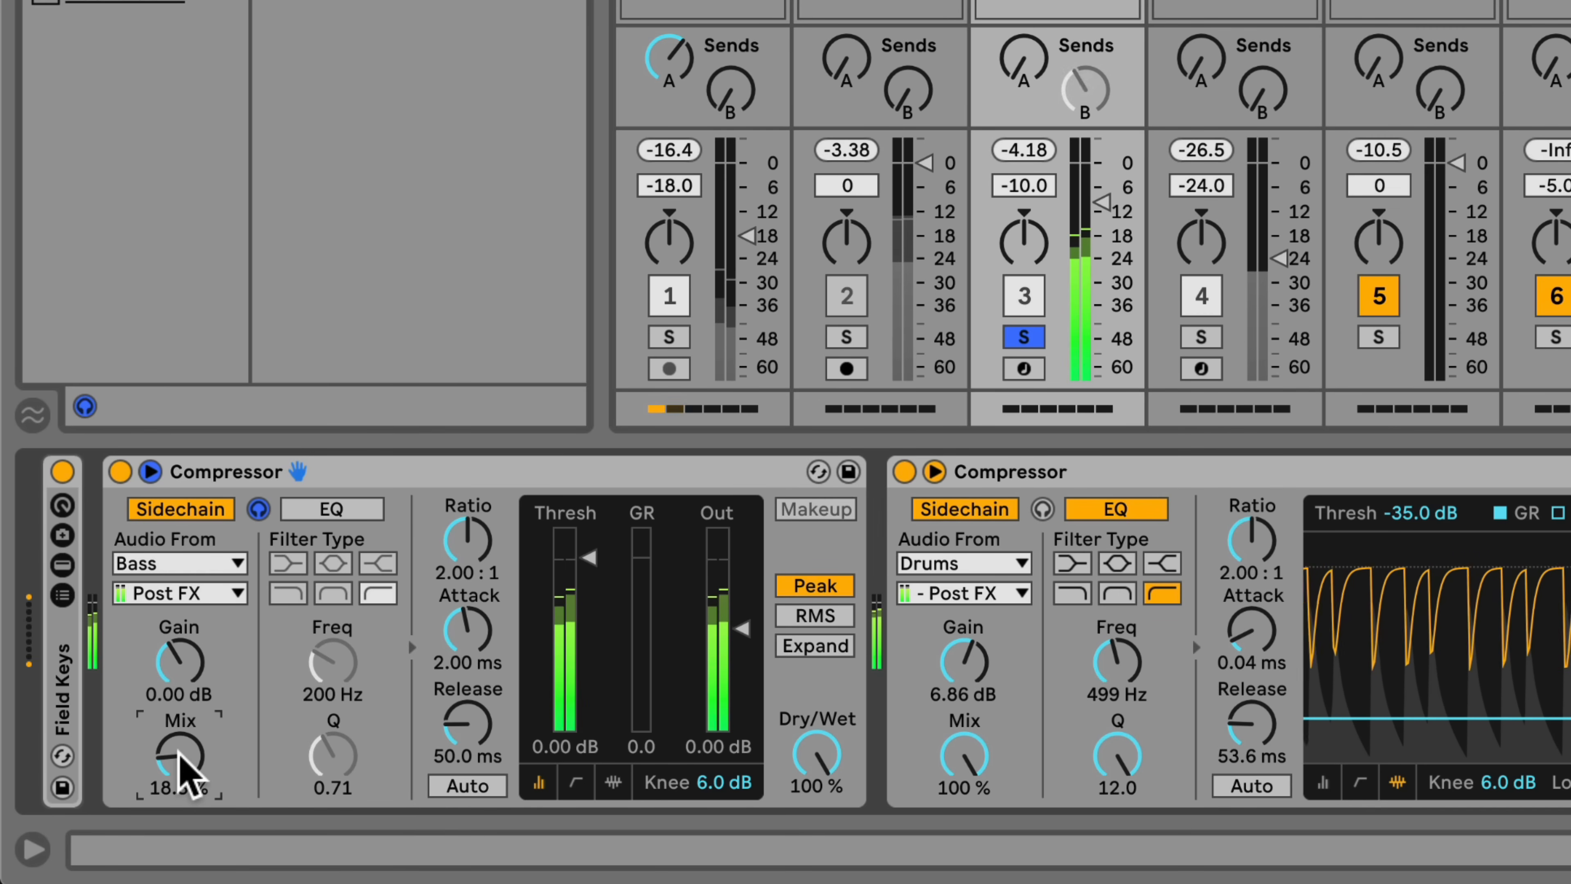
Group the Bass-sidechained Compressor into an Audio Effect Rack and create a second, empty chain in it.
left_click(347, 478)
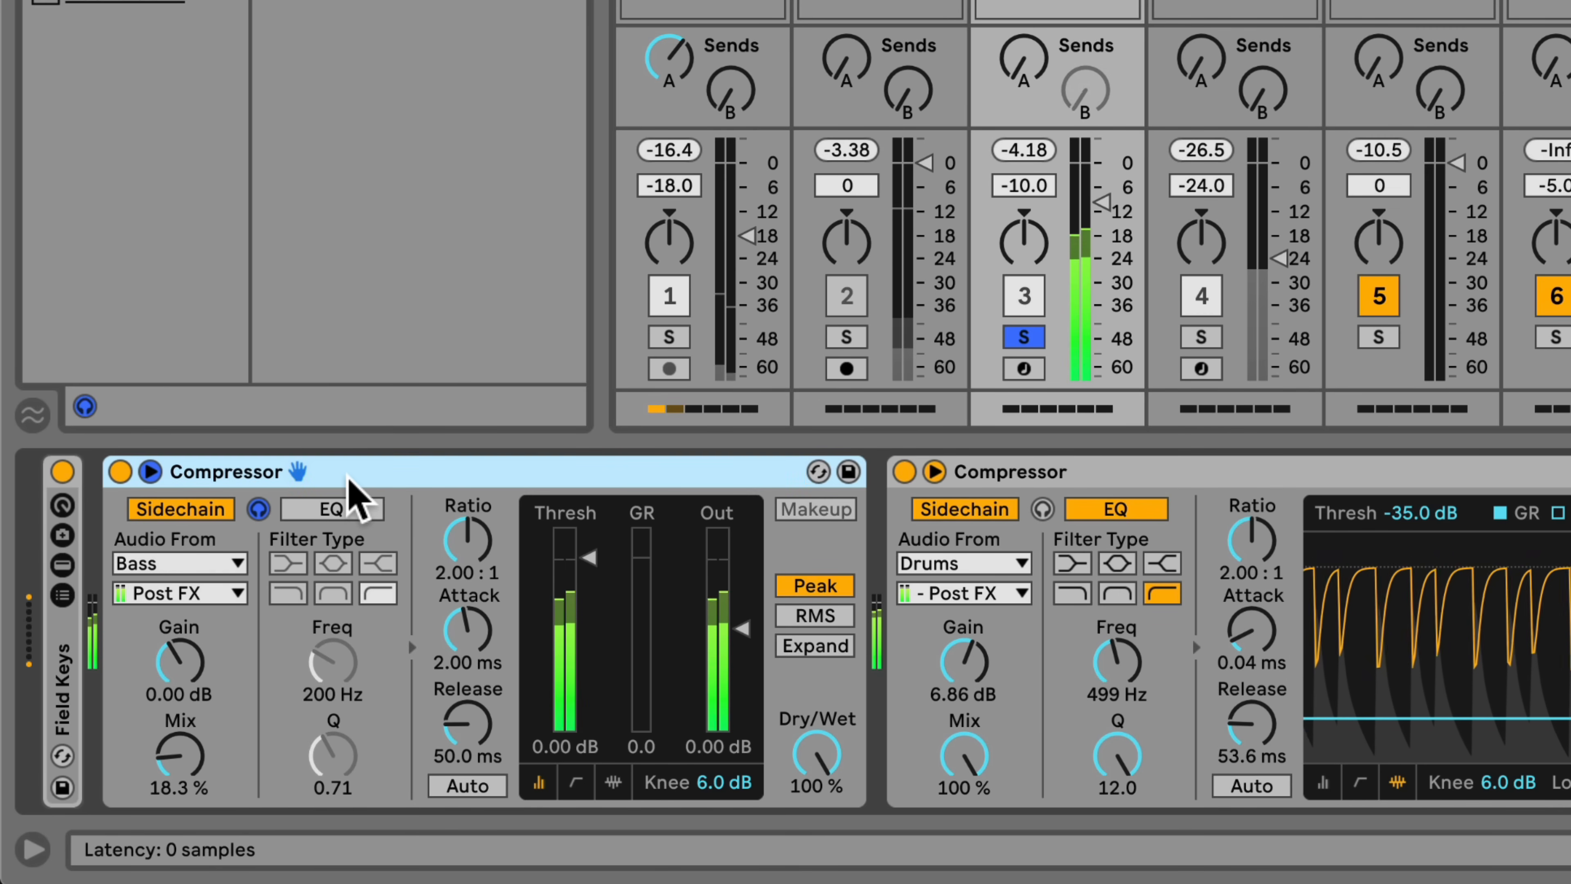
key("ctrl+g")
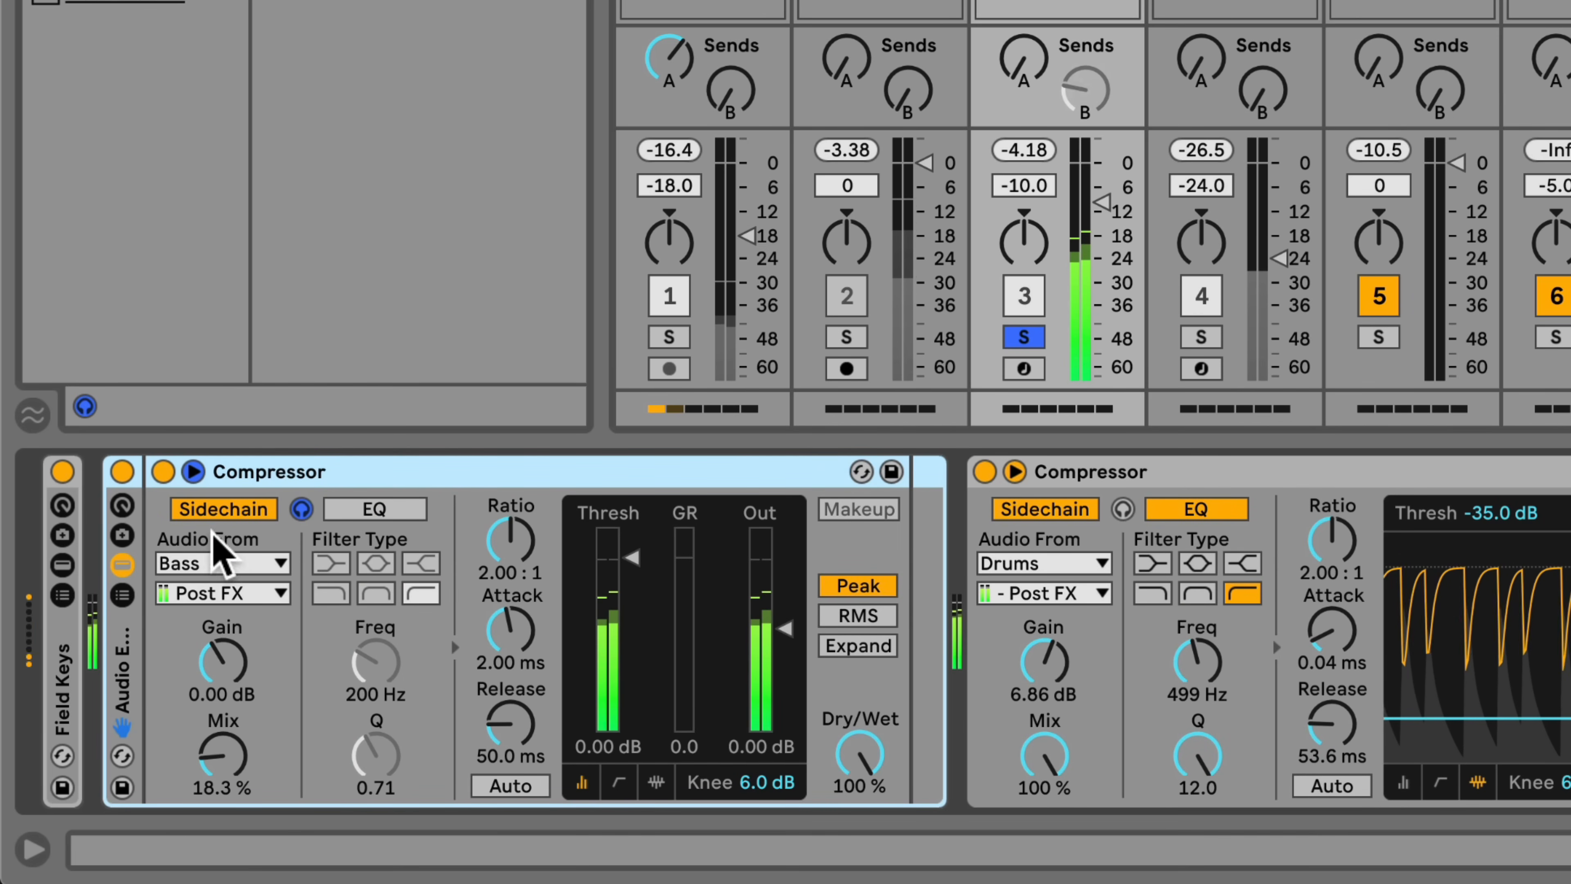
left_click(122, 595)
right_click(260, 609)
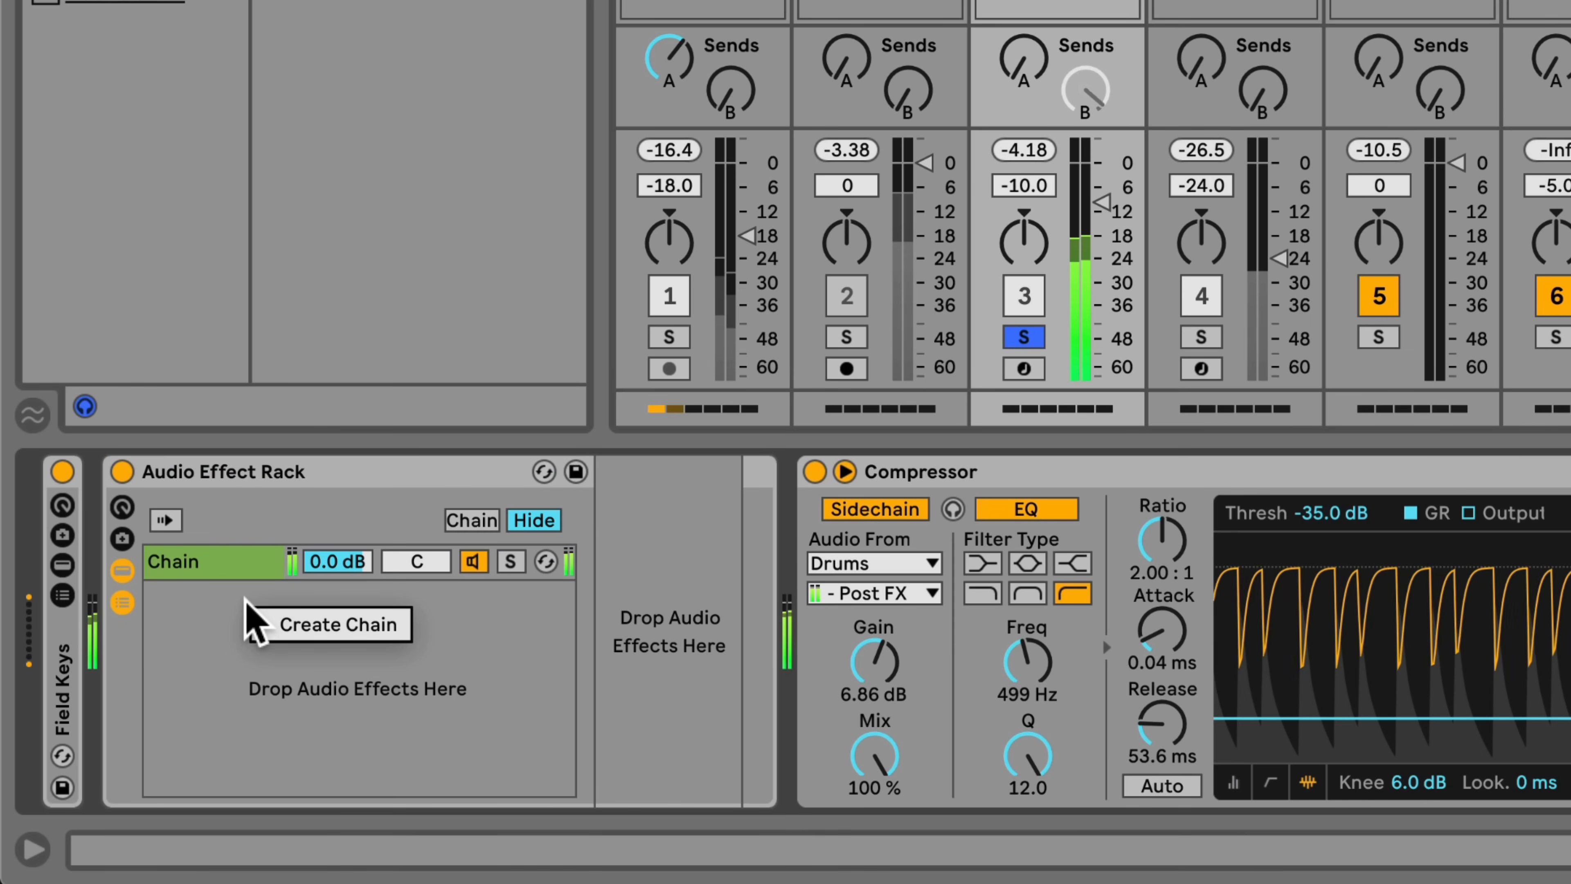
left_click(275, 624)
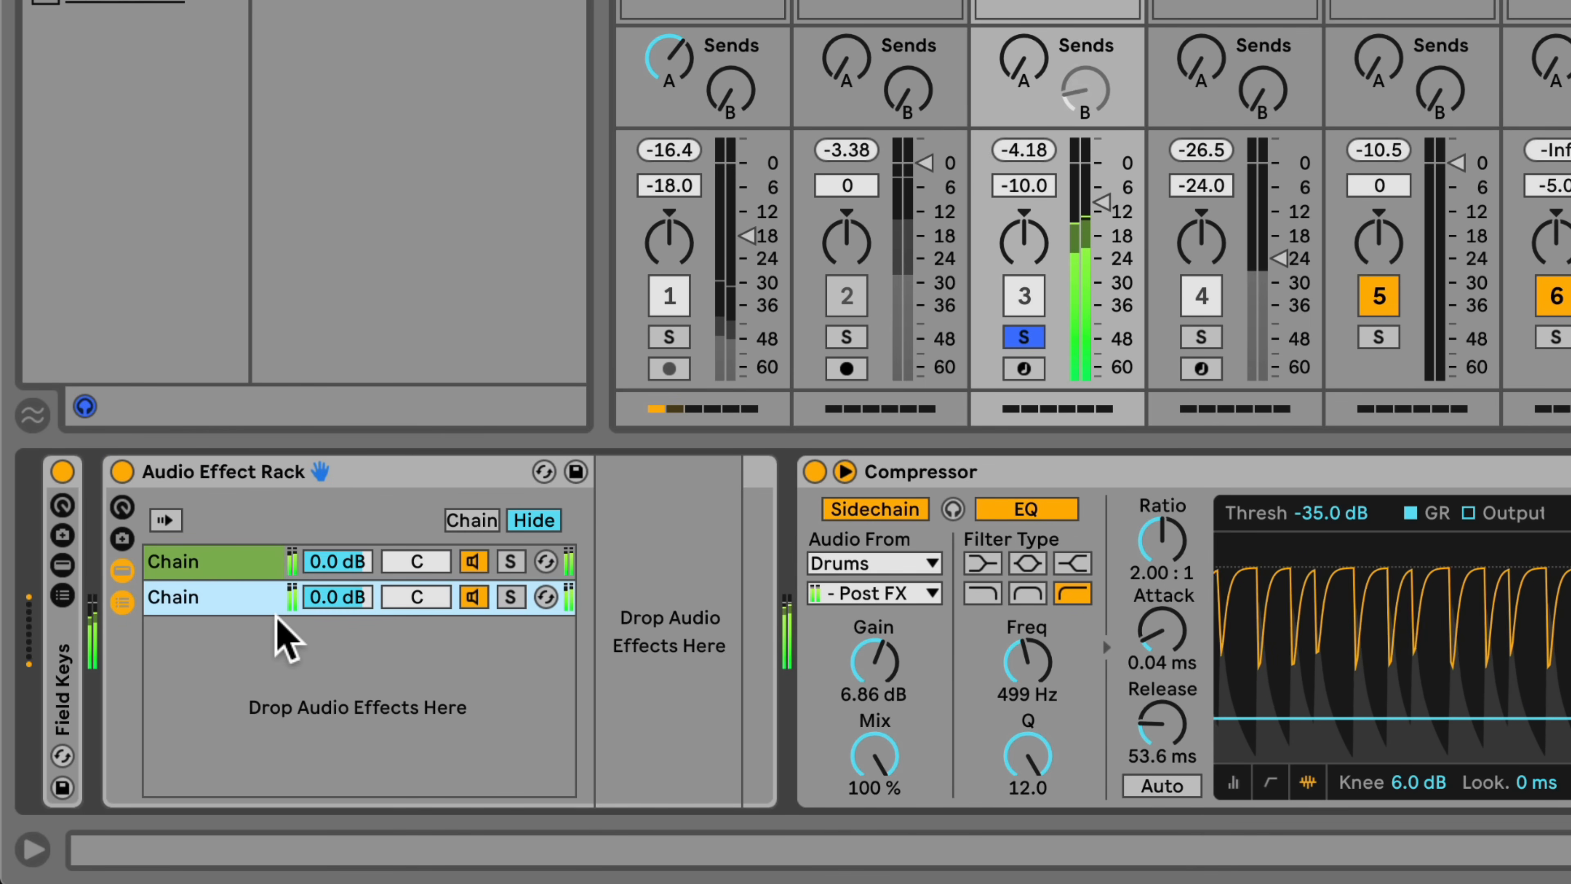
Set the sidechain mix of the first chain's Compressor to 100 % and that chain's volume to -12 dB.
left_click(247, 563)
left_click_drag(673, 752, 673, 669)
mouse_move(355, 561)
left_mouse_down()
mouse_move(356, 637)
mouse_move(358, 566)
left_mouse_up()
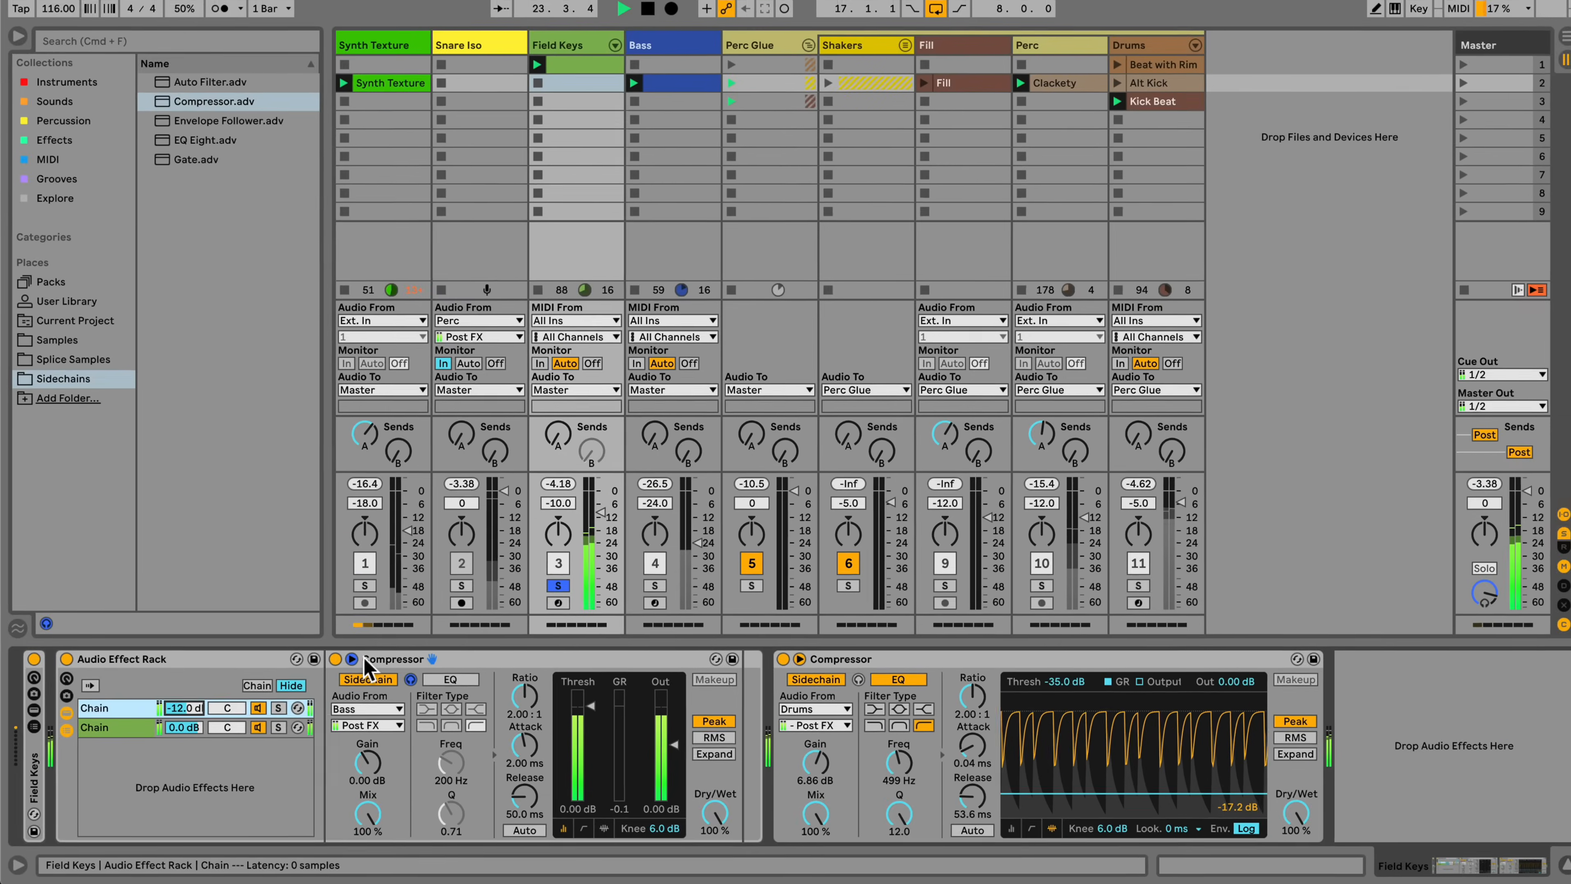
Place the Bass-sidechained Compressor on the Drums track, solo Drums and set the sidechain mix to about 21 %.
left_click_drag(721, 471, 1138, 291)
left_click(1127, 587)
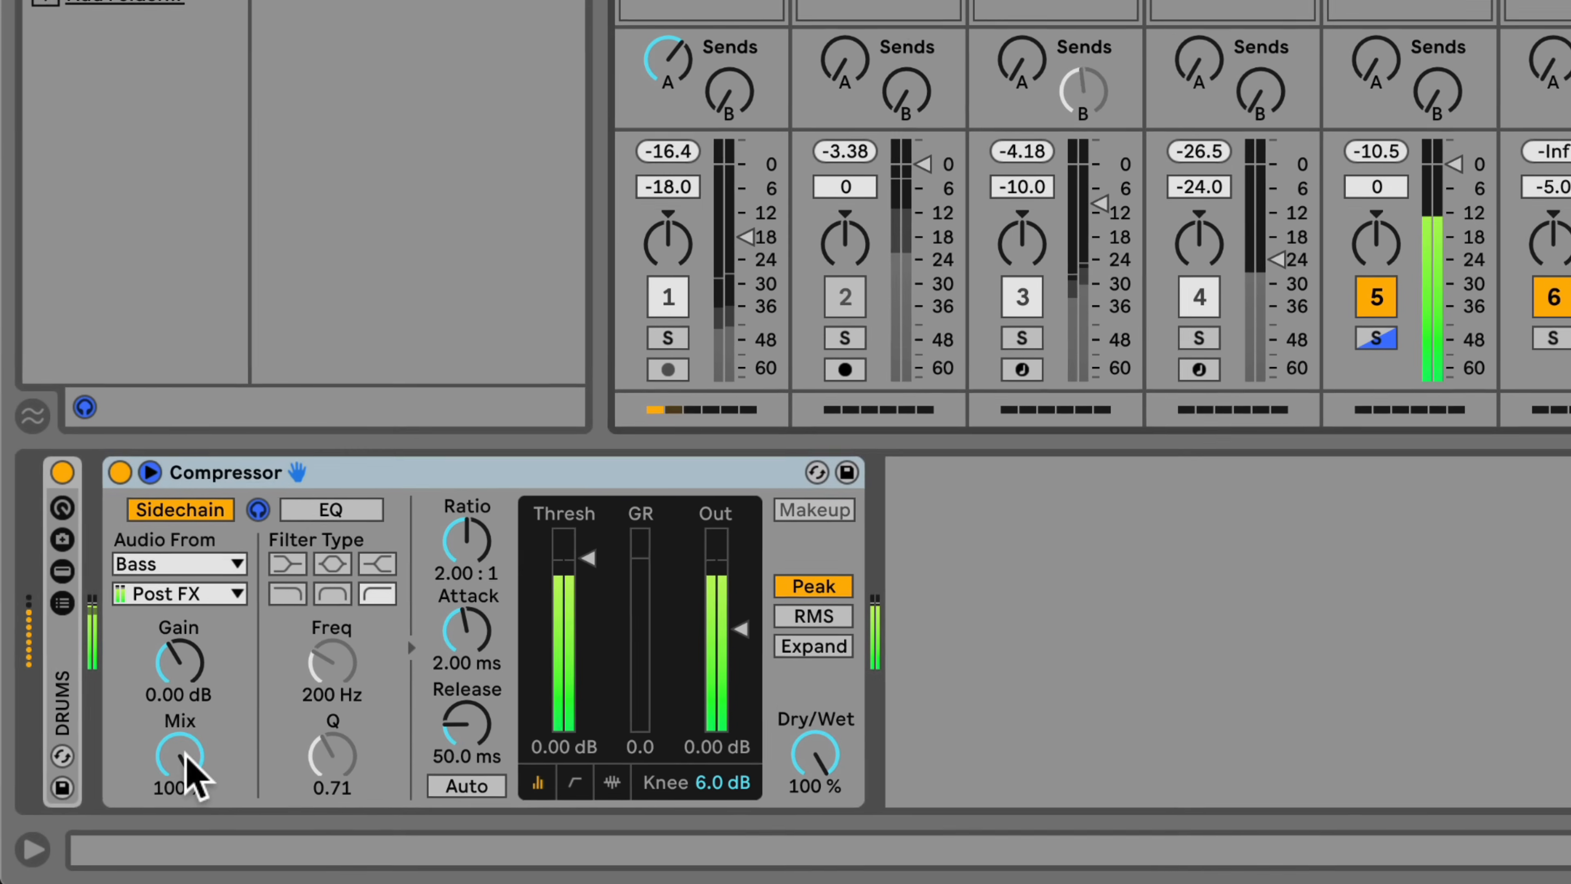
left_click_drag(99, 818, 99, 837)
left_click_drag(189, 760, 189, 770)
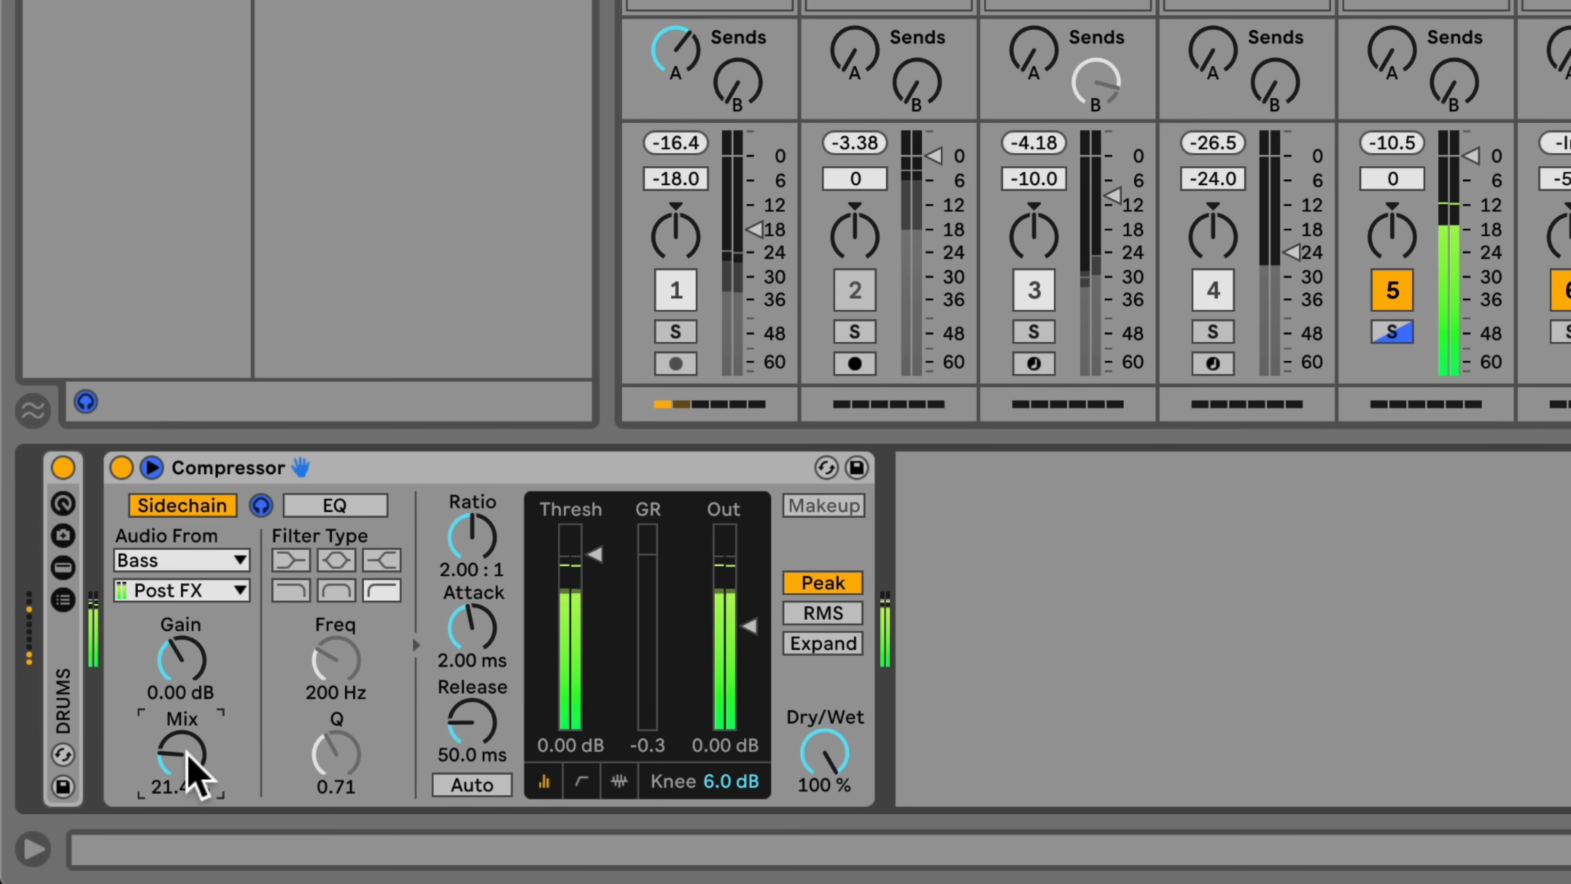